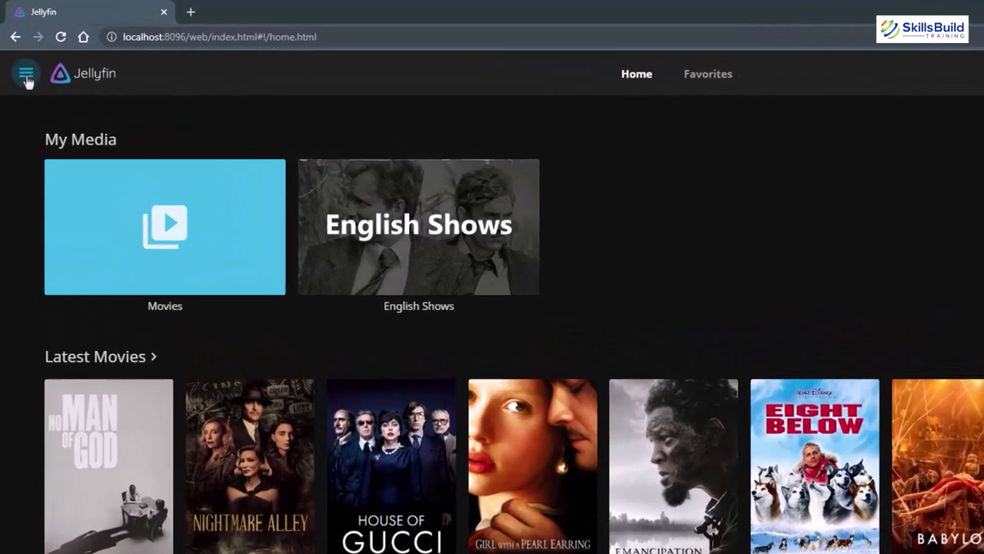
# Go to the administration Dashboard's Plugins page.
pyautogui.click(18, 54)
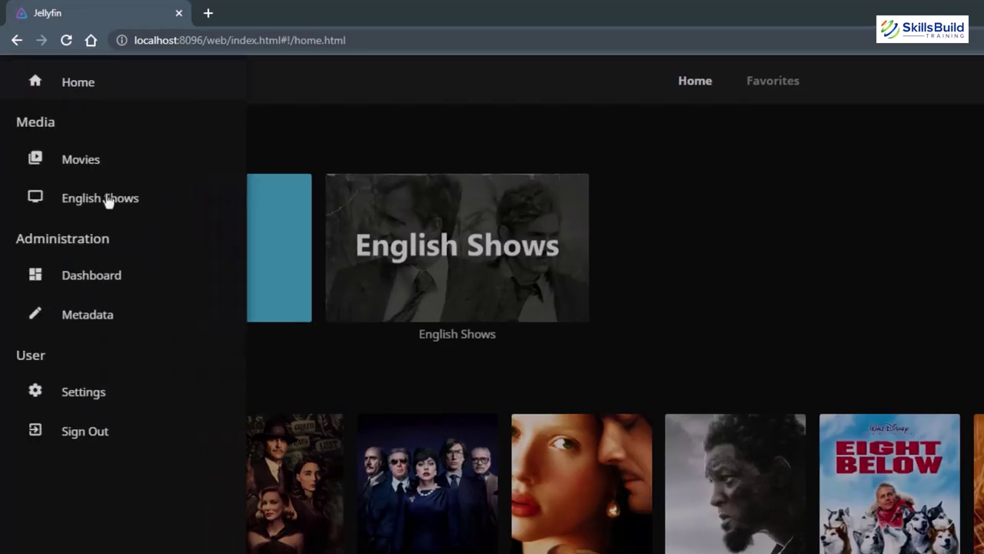
pyautogui.click(92, 276)
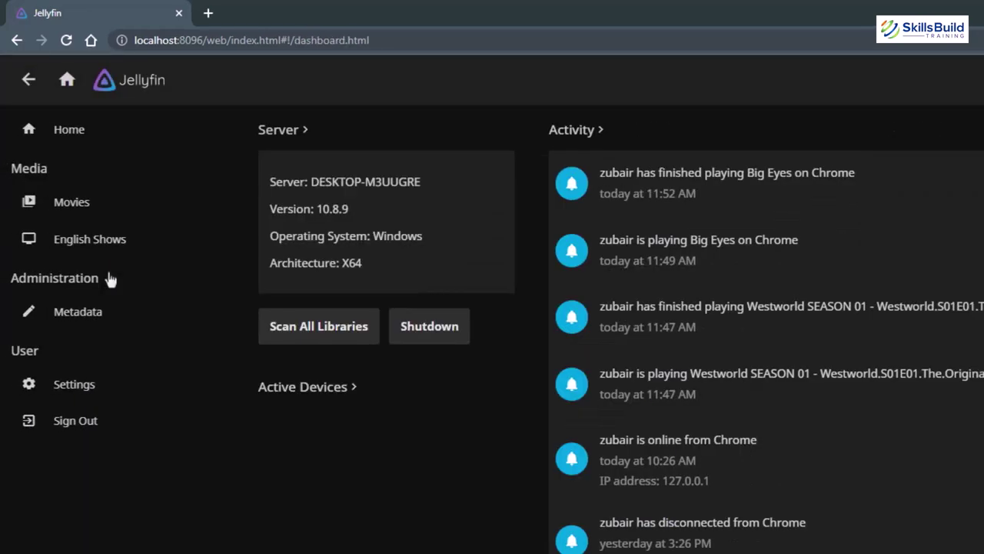
pyautogui.scroll(-2, 97, 487)
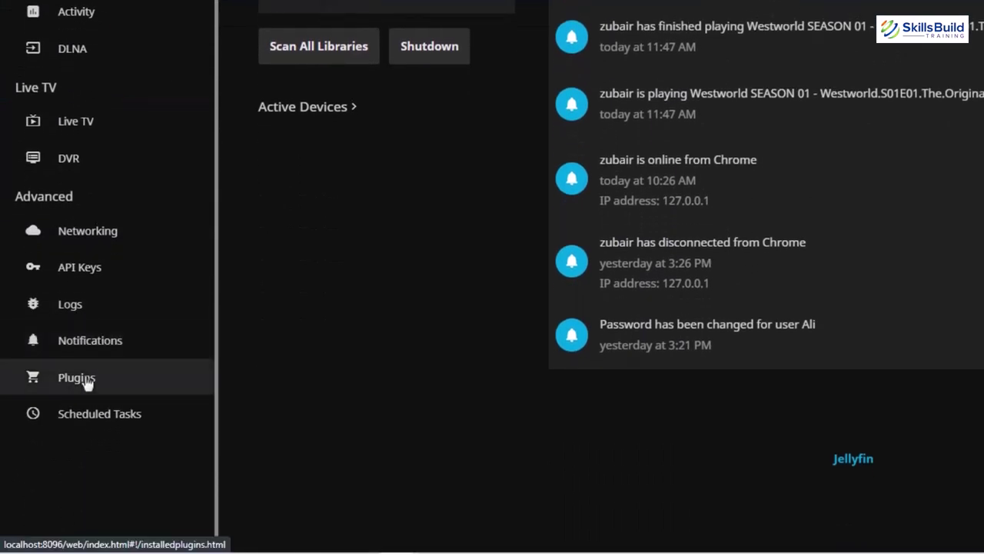
pyautogui.click(85, 380)
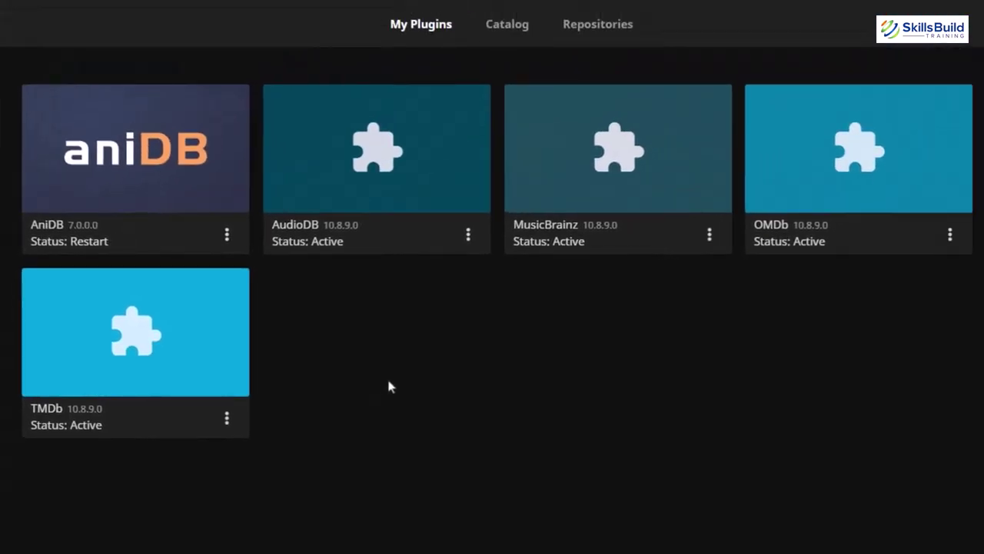
# Browse the plugin Catalog down to the Metadata plugins, where AniDB 7.0.0.0 shows installed.
pyautogui.click(506, 26)
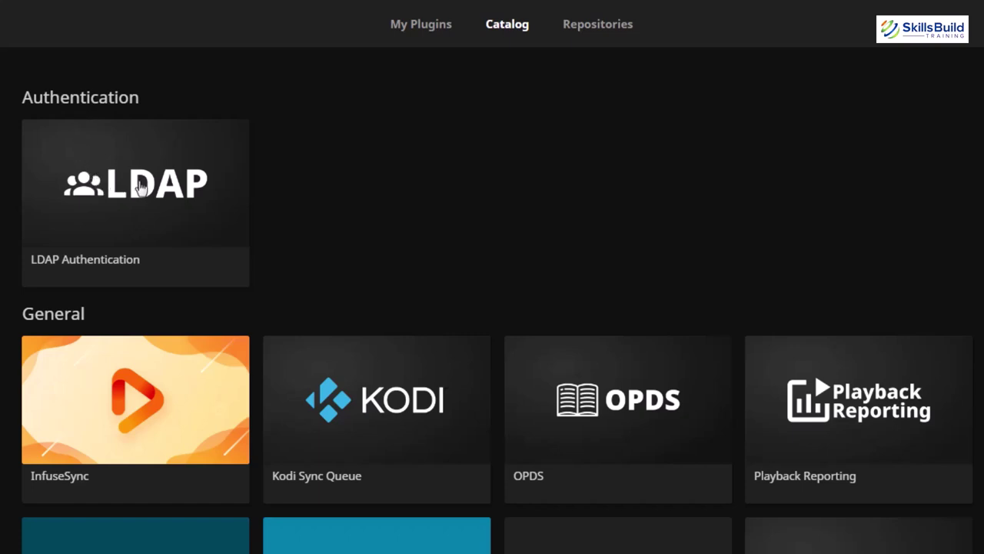
pyautogui.scroll(-5, 140, 187)
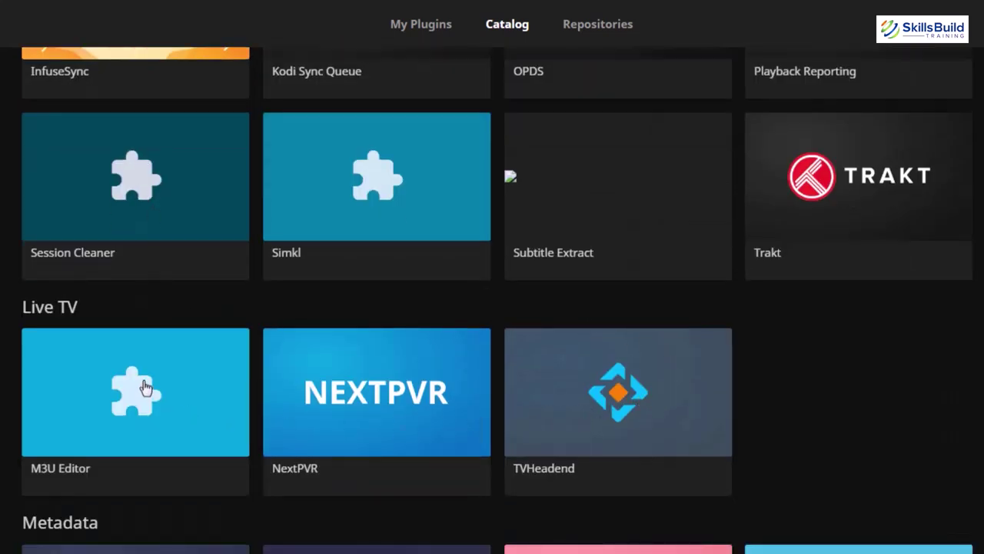
pyautogui.scroll(-3, 146, 390)
pyautogui.scroll(-2, 145, 386)
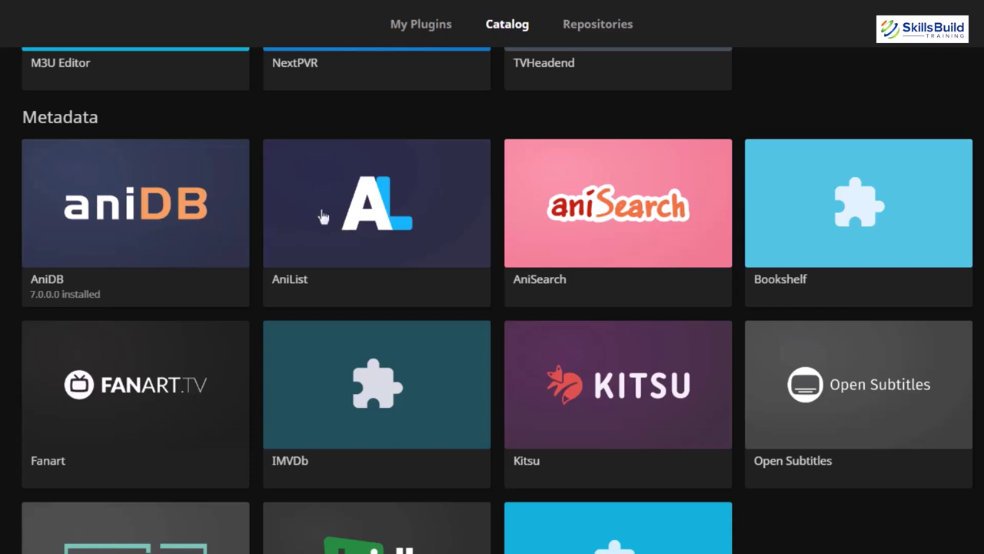
pyautogui.scroll(1, 202, 227)
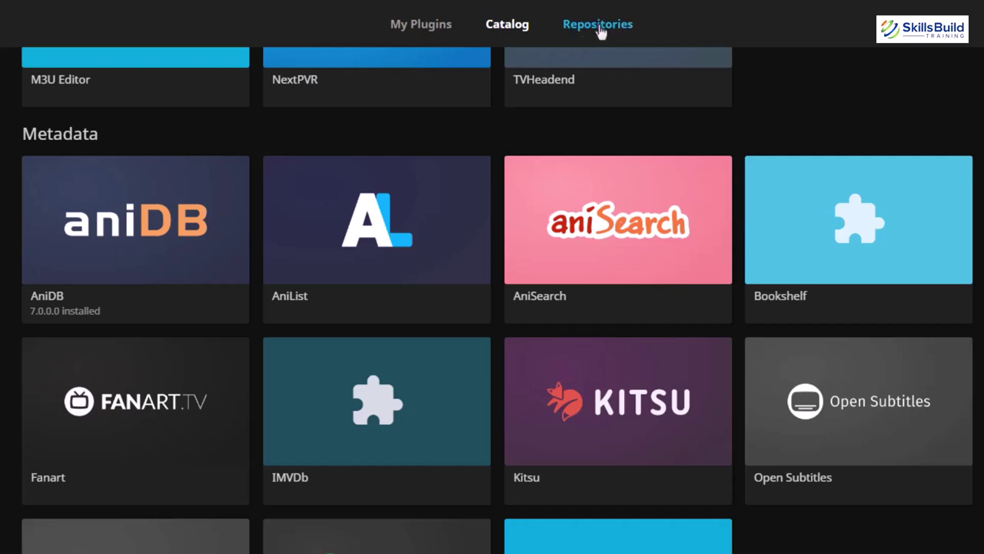
# Show the Repositories list, then select the Merge Versions repository's manifest URL in the docs.
pyautogui.click(599, 29)
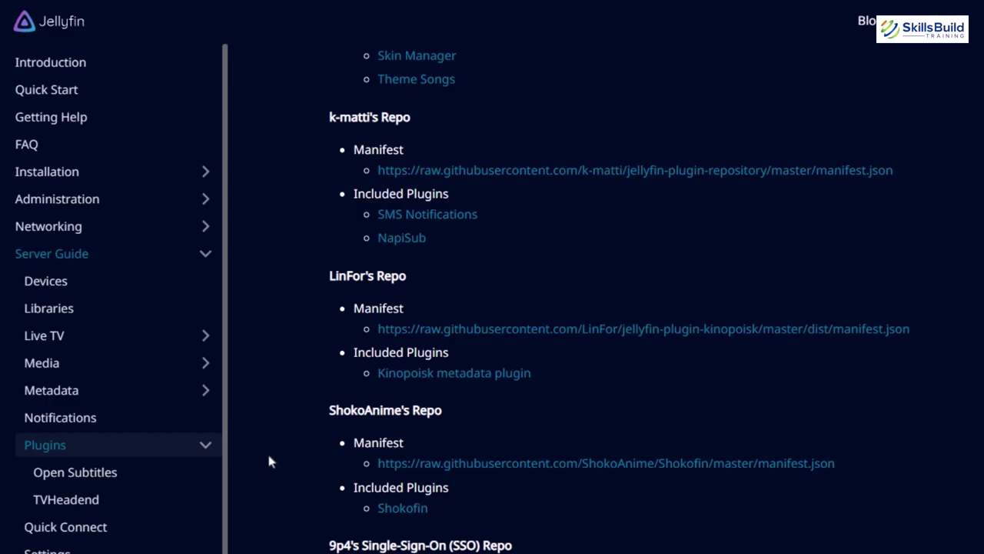
pyautogui.scroll(15, 277, 454)
pyautogui.scroll(10, 278, 454)
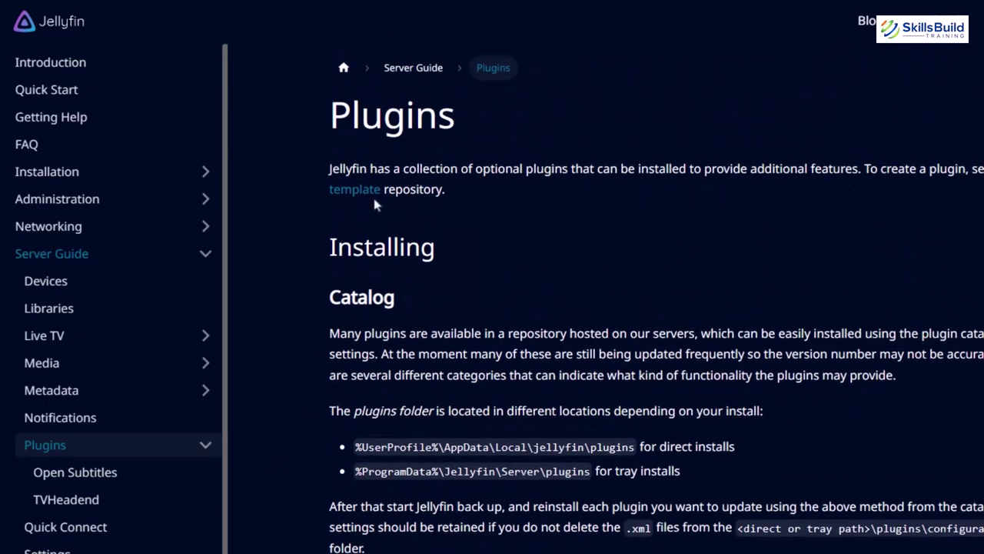
pyautogui.scroll(-20, 426, 277)
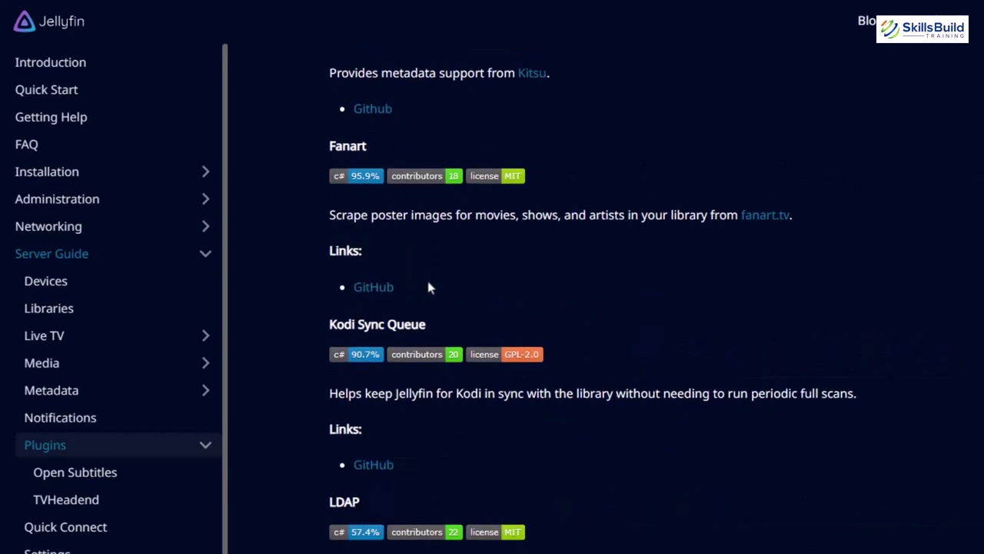
pyautogui.scroll(-15, 429, 285)
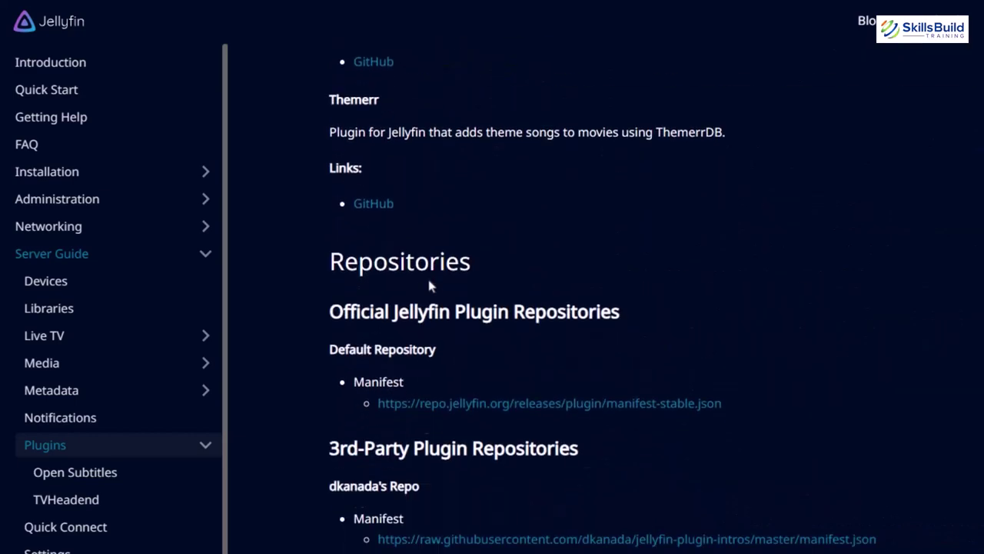
pyautogui.scroll(3, 429, 285)
pyautogui.scroll(5, 429, 285)
pyautogui.moveTo(332, 261); pyautogui.dragTo(470, 263)
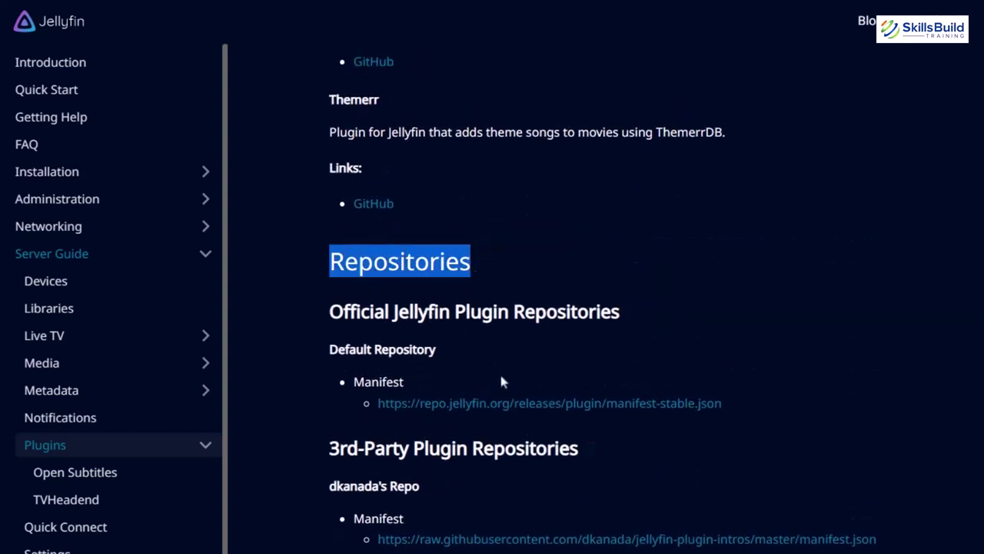
pyautogui.scroll(-4, 539, 350)
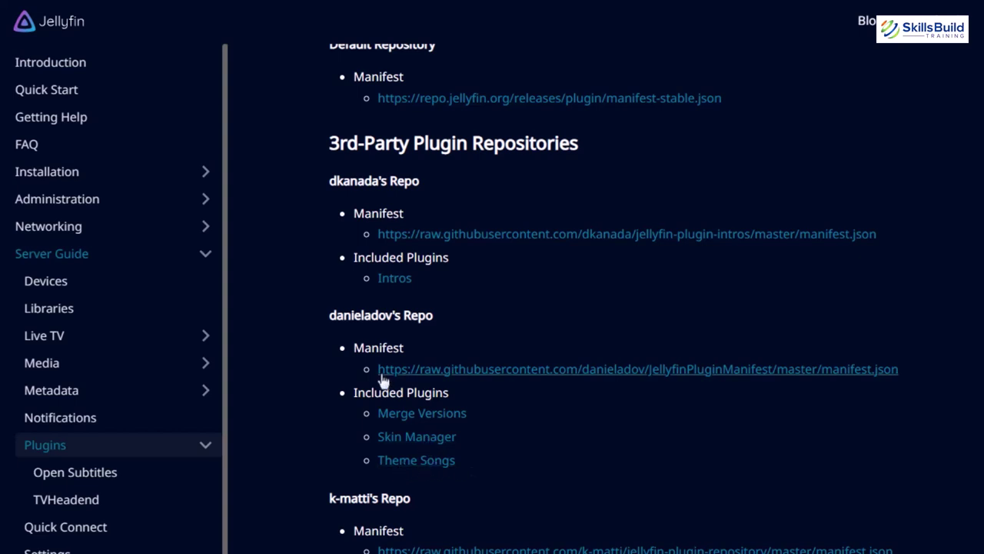
pyautogui.moveTo(378, 375); pyautogui.dragTo(899, 371)
pyautogui.hotkey('ctrl', 'c')
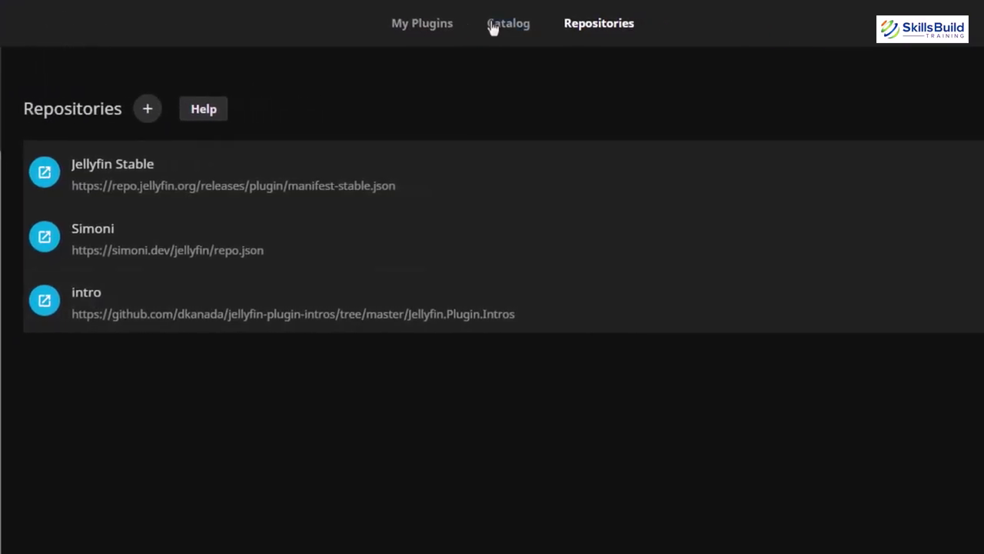
# Add a repository named danieladov using the copied manifest URL.
pyautogui.click(143, 110)
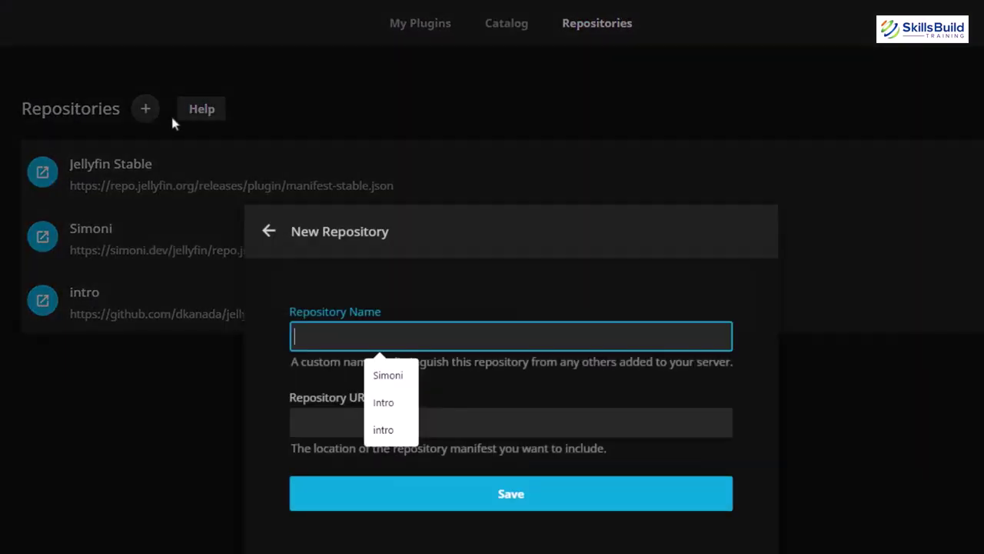
pyautogui.click(346, 417)
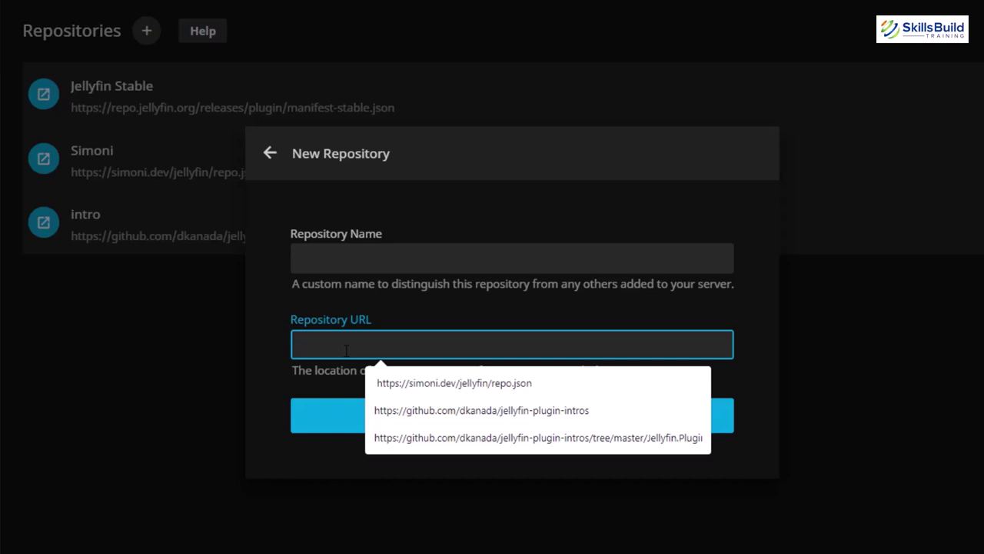
pyautogui.hotkey('ctrl', 'v')
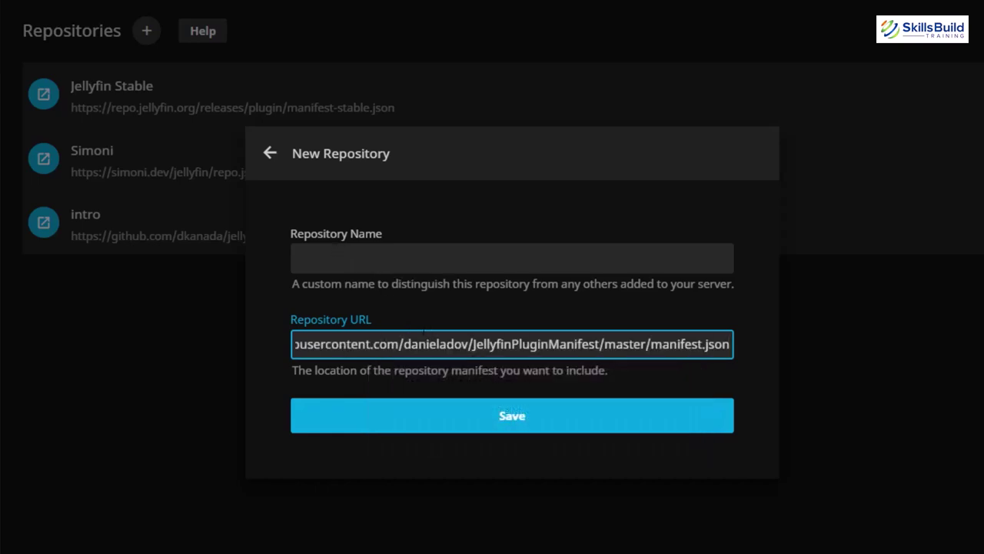
pyautogui.doubleClick(437, 343)
pyautogui.hotkey('ctrl', 'c')
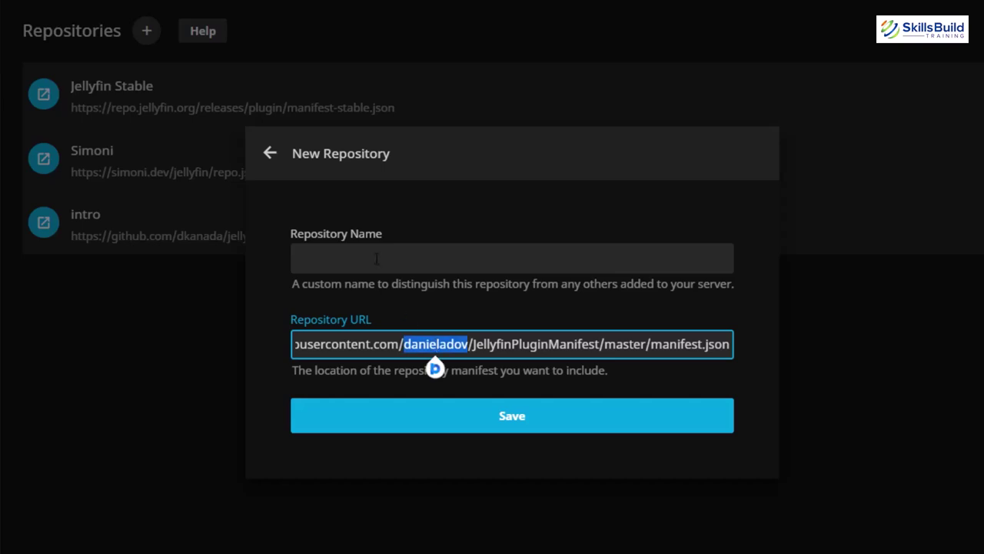
pyautogui.click(377, 258)
pyautogui.hotkey('ctrl', 'v')
pyautogui.click(454, 423)
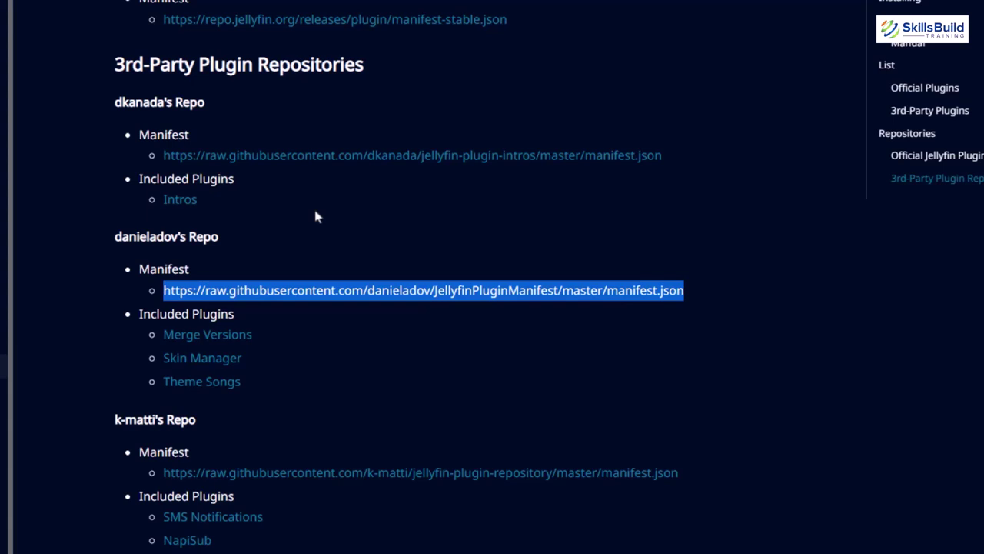
# Find 'dkanada' in the docs and select the Intros repository's manifest URL.
pyautogui.hotkey('ctrl', 'f')
pyautogui.write('dkanada')
pyautogui.moveTo(162, 159); pyautogui.dragTo(662, 156)
pyautogui.hotkey('ctrl', 'c')
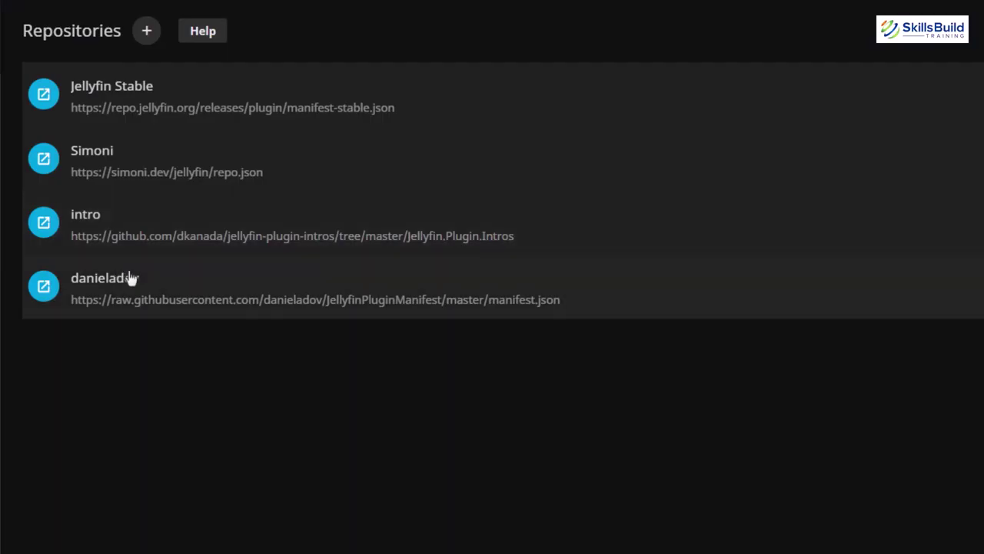
pyautogui.click(150, 31)
# Add the Intros repository named 'Dka' with the pasted manifest URL.
pyautogui.click(319, 262)
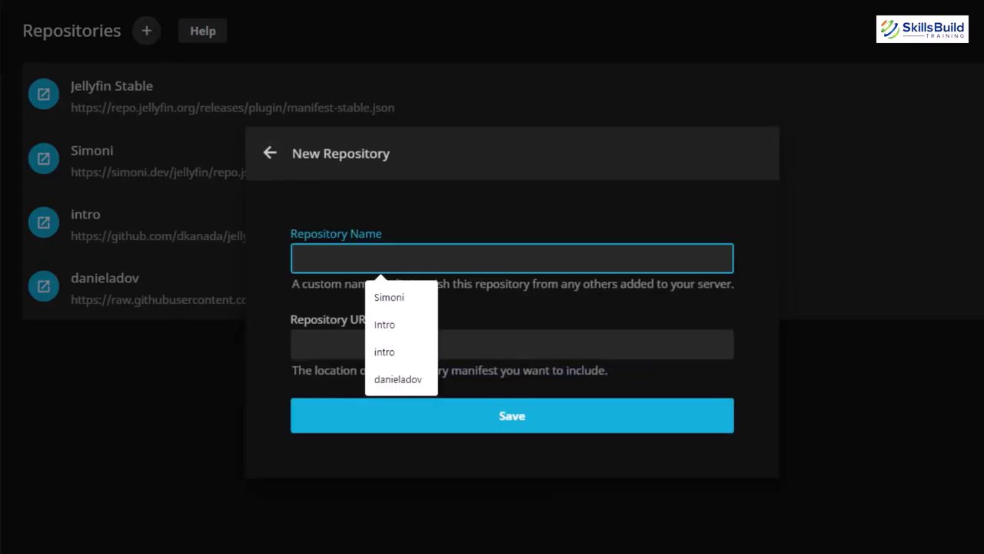
pyautogui.click(325, 337)
pyautogui.hotkey('ctrl', 'v')
pyautogui.press('Return')
pyautogui.click(329, 259)
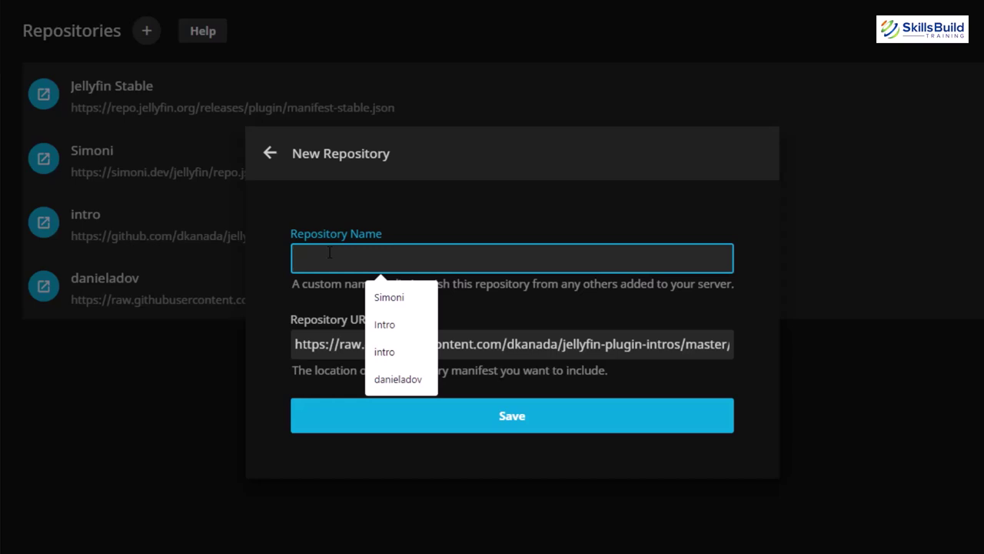
pyautogui.write('Dkanada')
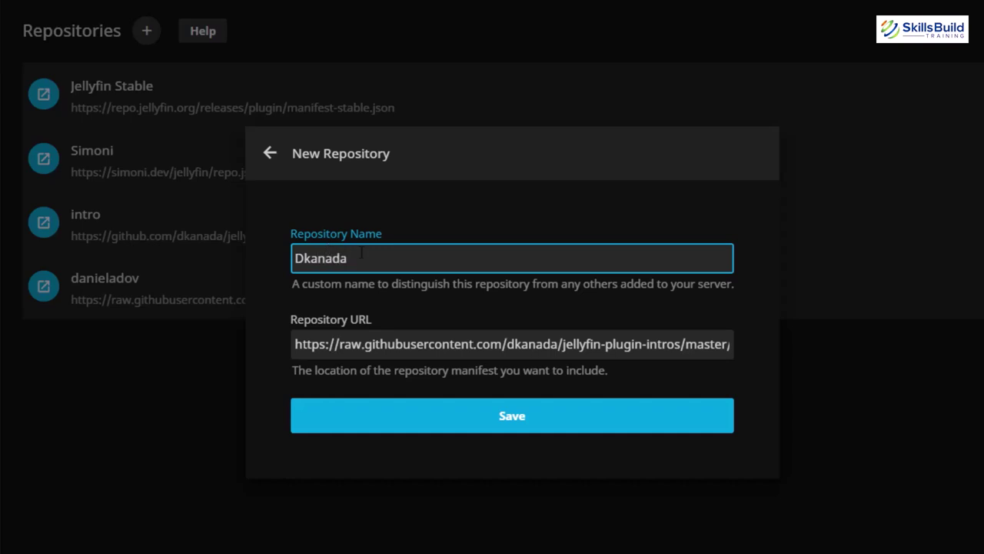
pyautogui.click(510, 416)
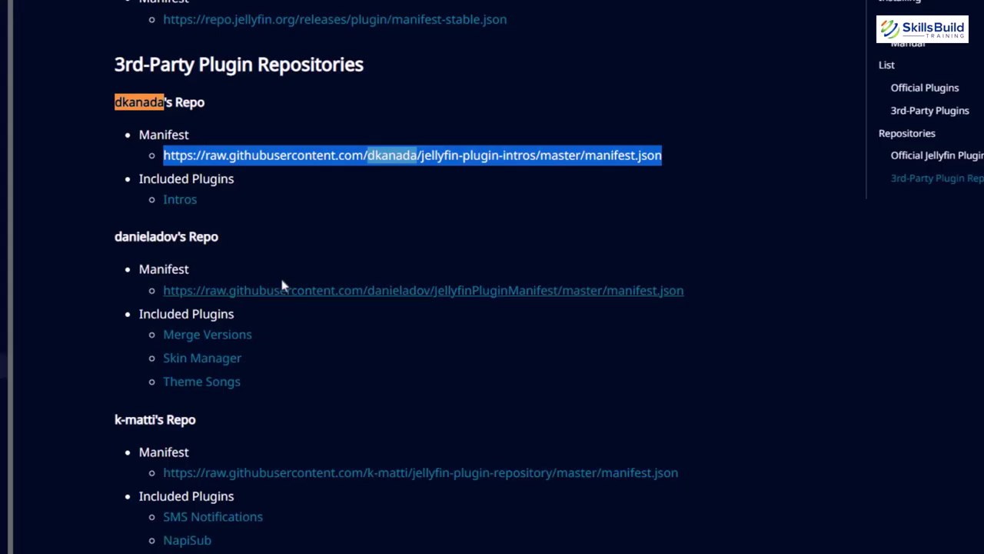
# Open the Merge Versions plugin's GitHub page in a new tab.
pyautogui.click(273, 206)
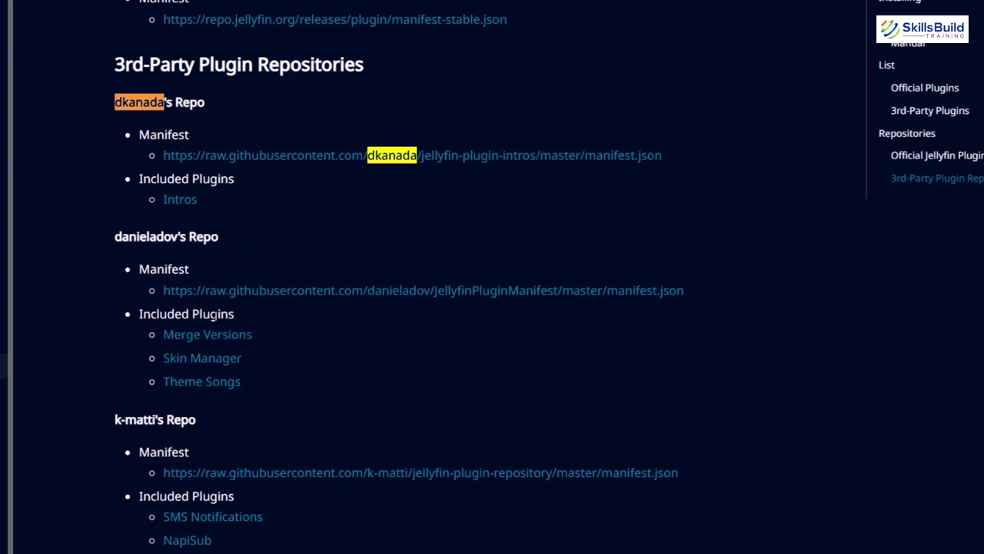
pyautogui.keyDown('ctrl'); pyautogui.click(206, 338); pyautogui.keyUp('ctrl')
pyautogui.click(304, 11)
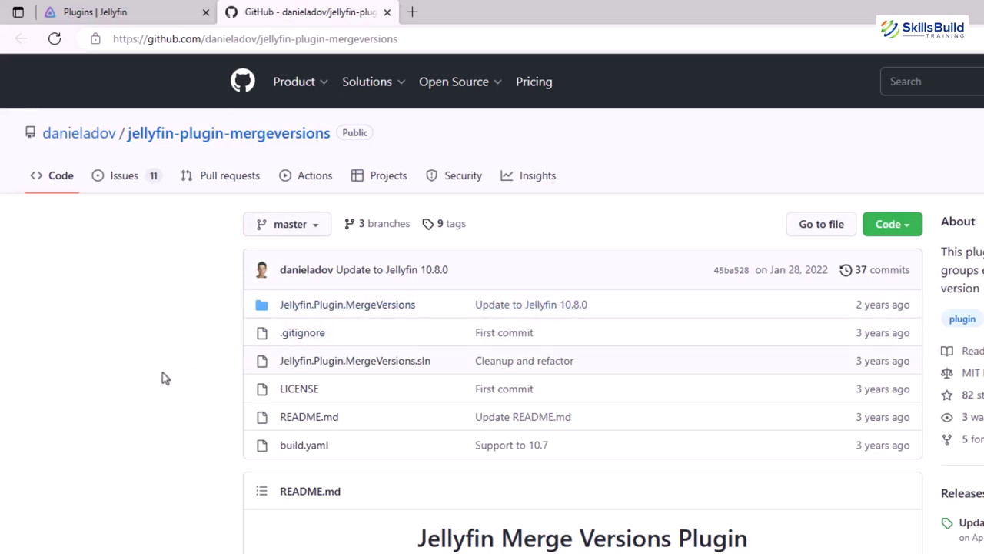
# Open the Jellyfin.Plugin.MergeVersions folder on GitHub, then close that tab.
pyautogui.click(310, 306)
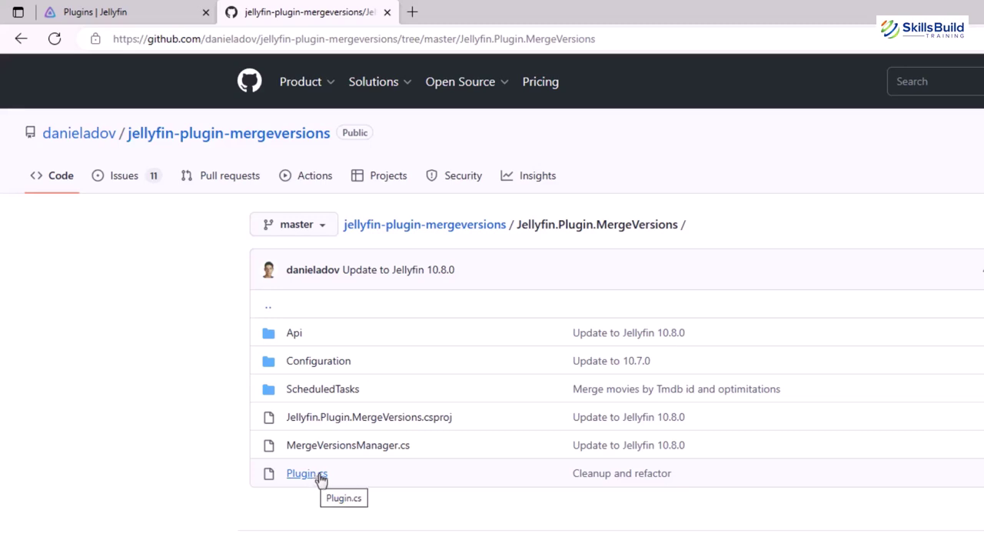
pyautogui.hotkey('ctrl', 'w')
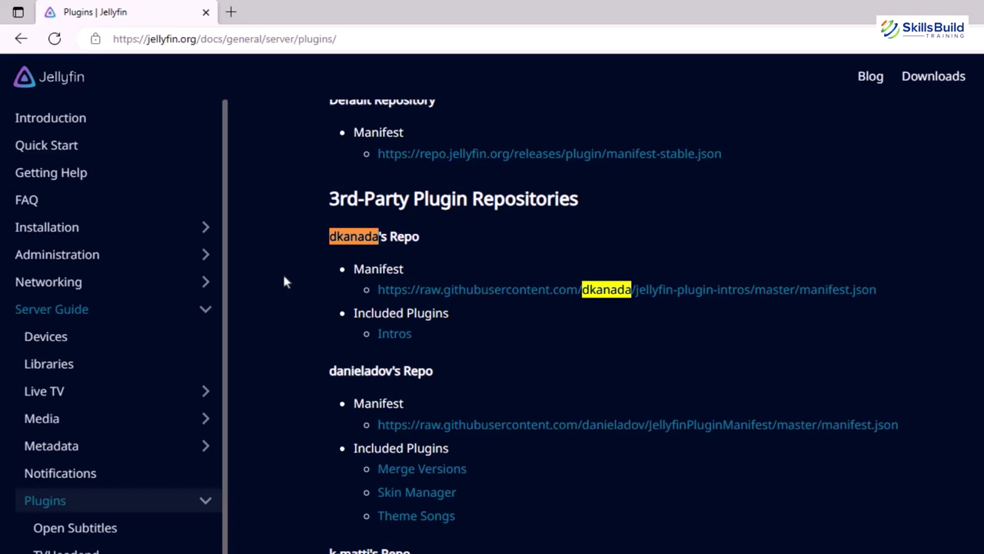
# Search the web for 'top 10 plugins for jellyfin' in a new tab.
pyautogui.click(232, 13)
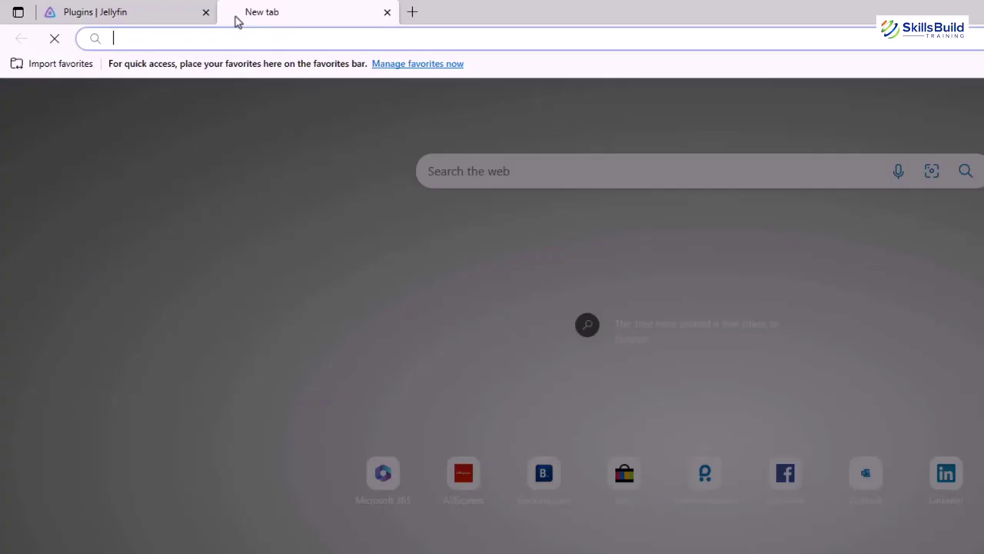
pyautogui.write('top 1')
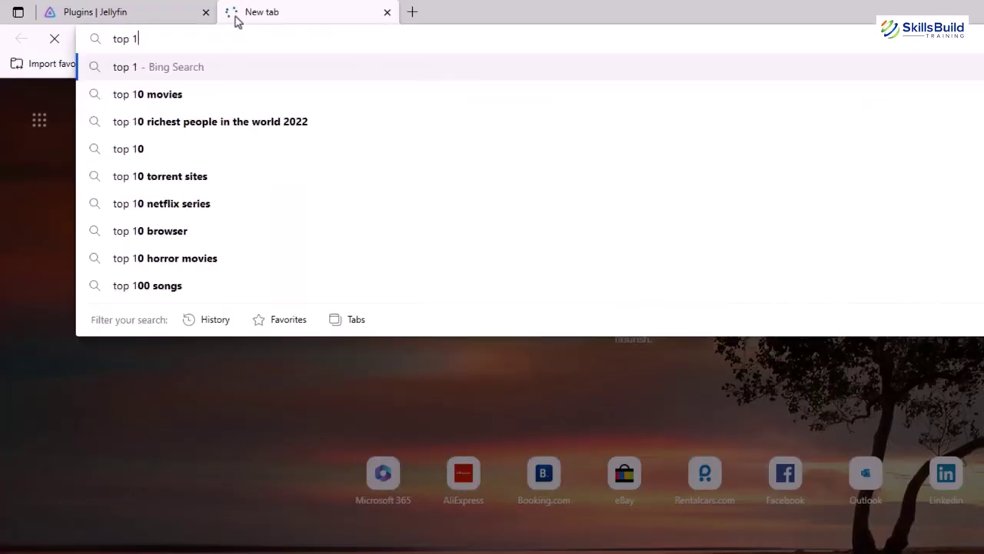
pyautogui.write('0 pl')
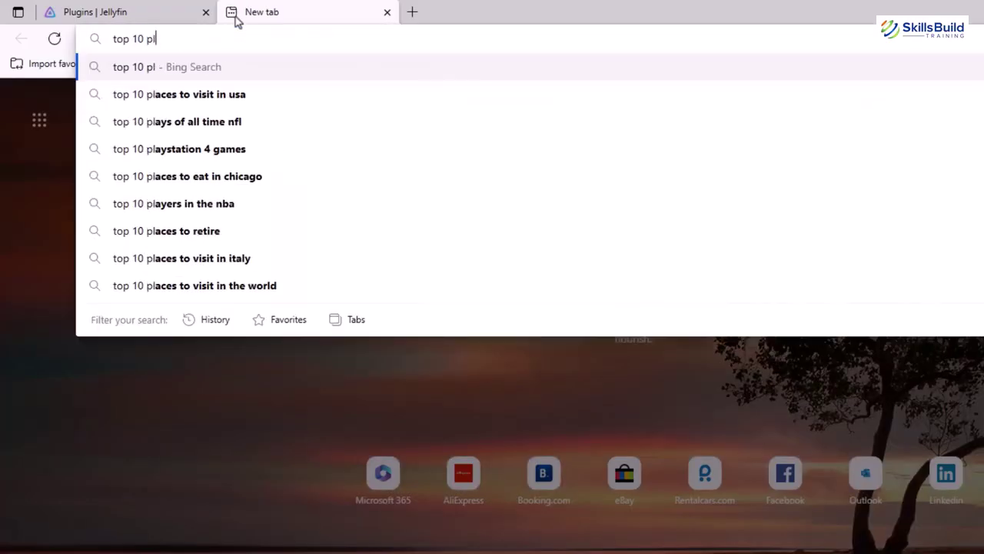
pyautogui.write('ugins for ')
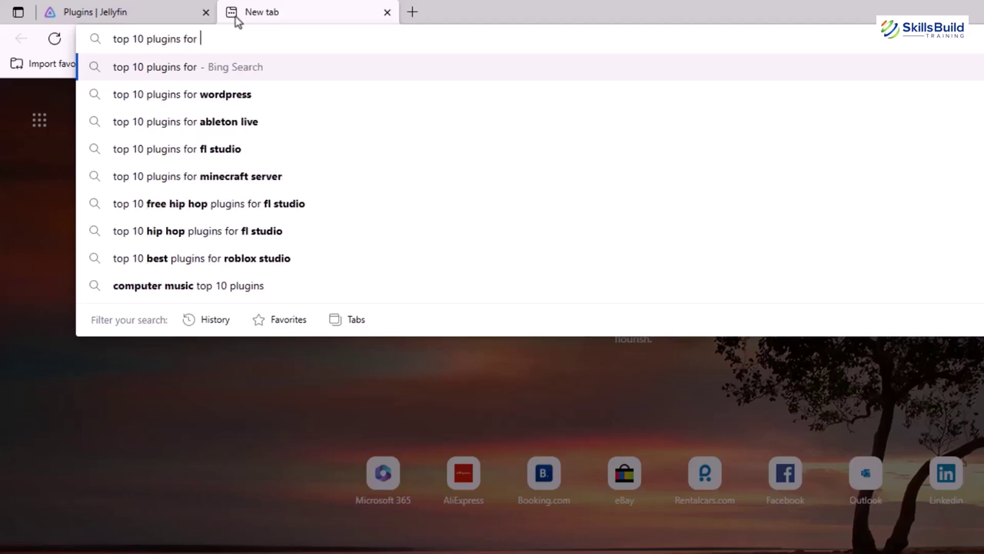
pyautogui.write('jellyfin')
pyautogui.press('Return')
pyautogui.scroll(2, 336, 213)
pyautogui.scroll(-10, 336, 213)
pyautogui.scroll(-7, 336, 213)
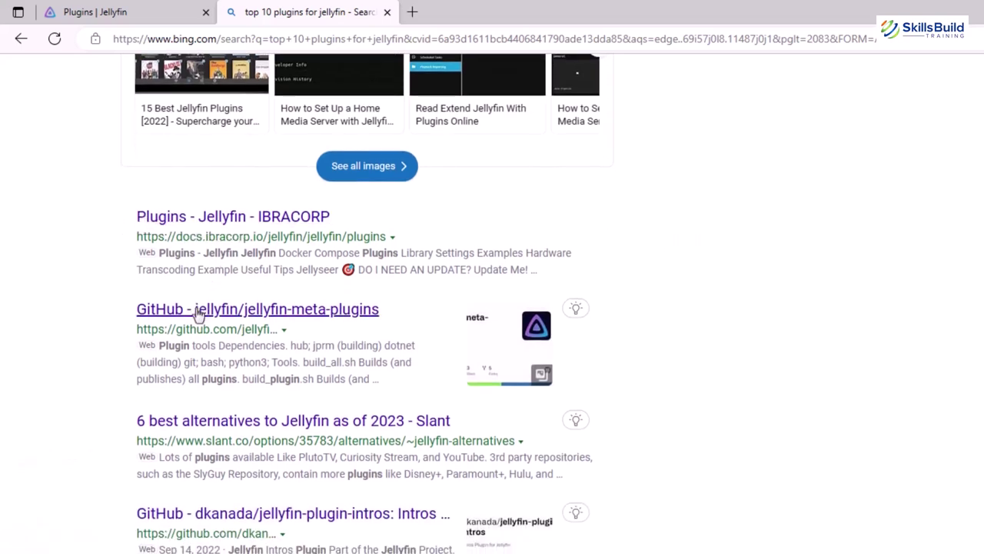
# Look through the jellyfin-meta-plugins GitHub result, then close the GitHub and search tabs.
pyautogui.middleClick(198, 310)
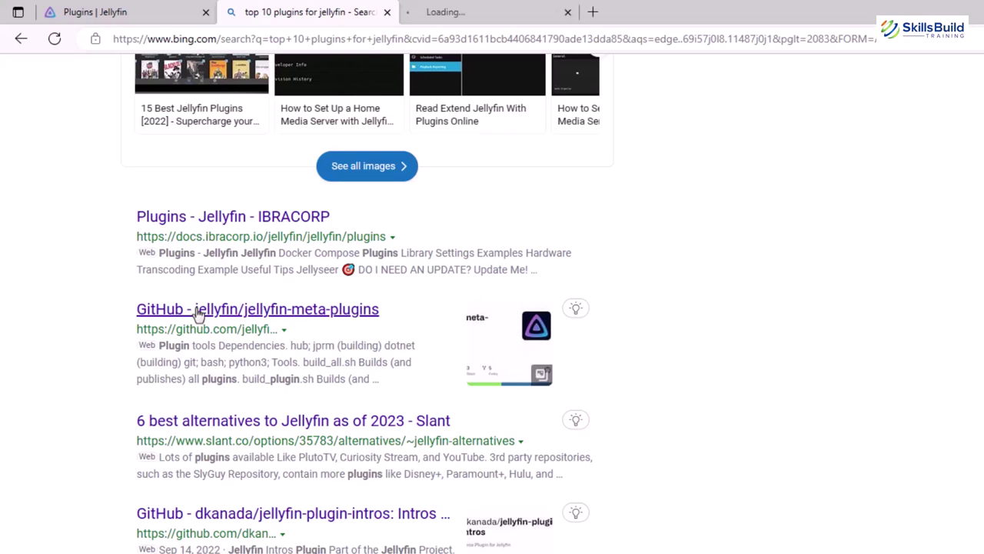
pyautogui.click(431, 12)
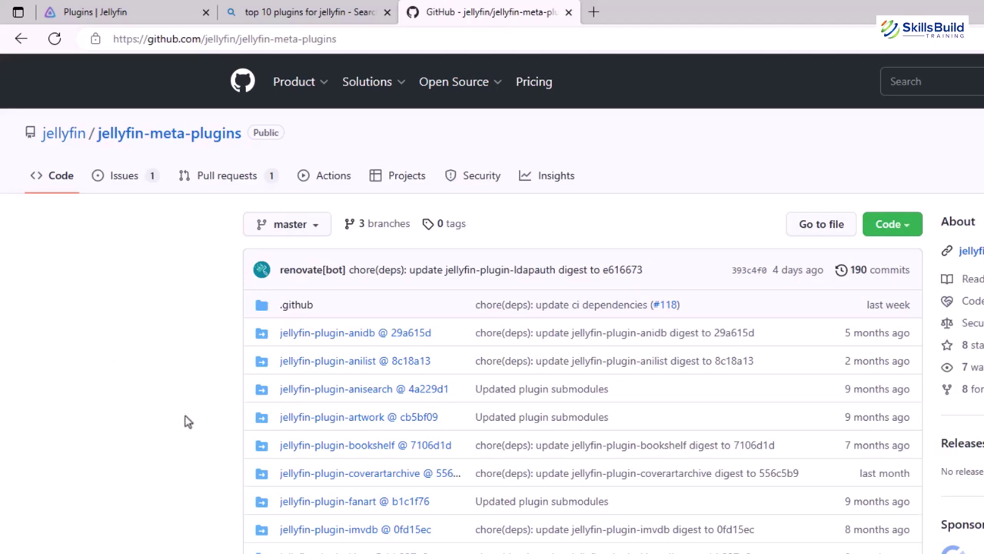
pyautogui.scroll(-4, 355, 401)
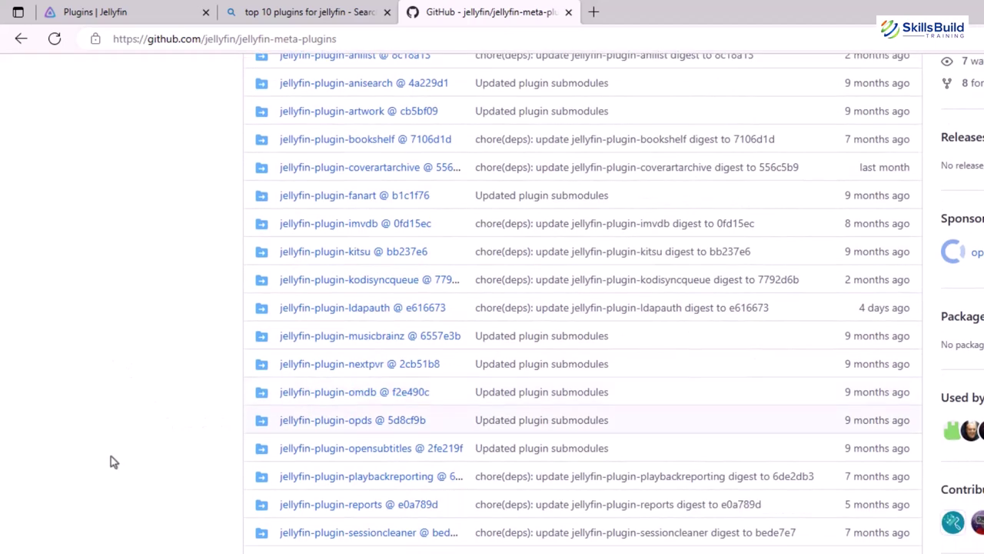
pyautogui.scroll(-8, 118, 445)
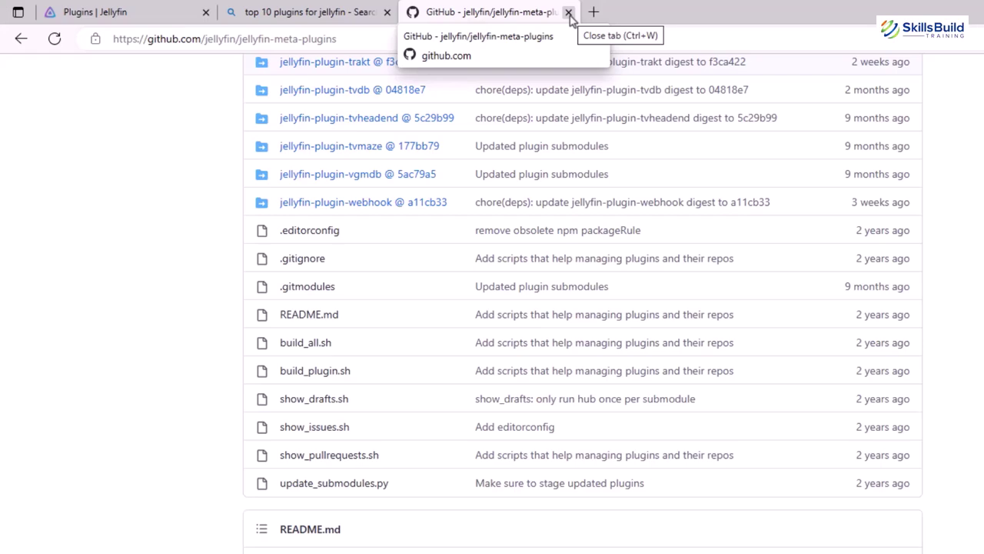
pyautogui.click(569, 12)
pyautogui.click(387, 12)
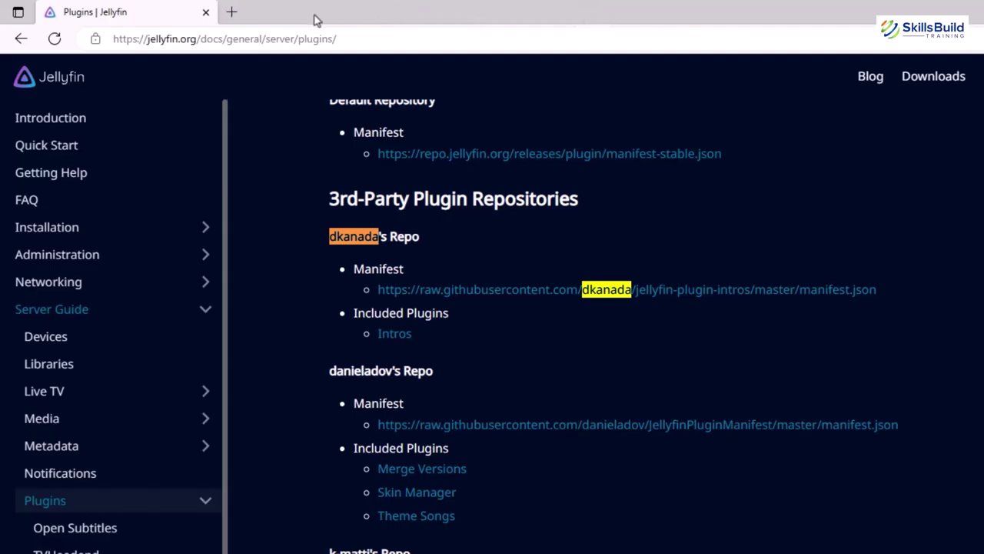
# Close the docs tab and reopen the Catalog, scrolling to General plugins like Skin Manager and Reports.
pyautogui.click(205, 14)
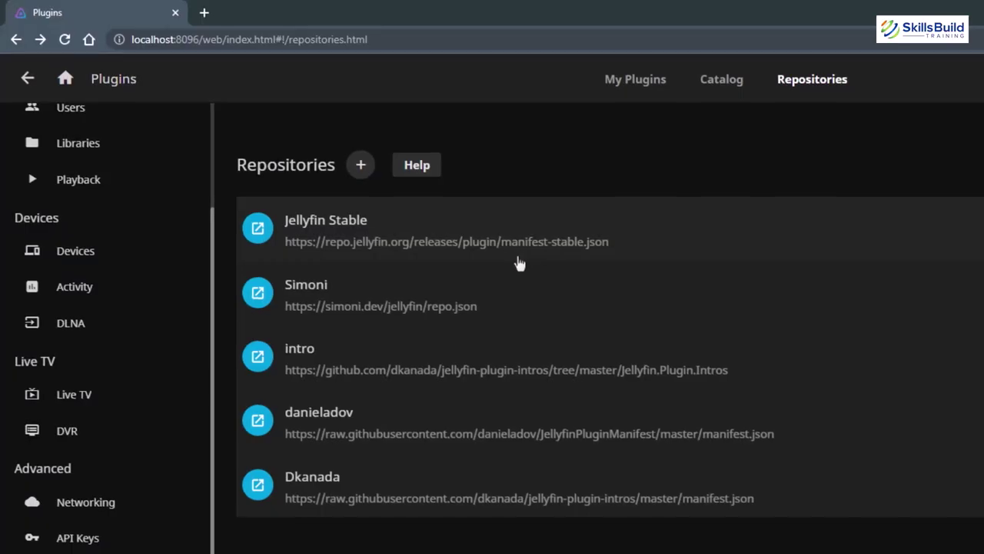
pyautogui.click(501, 26)
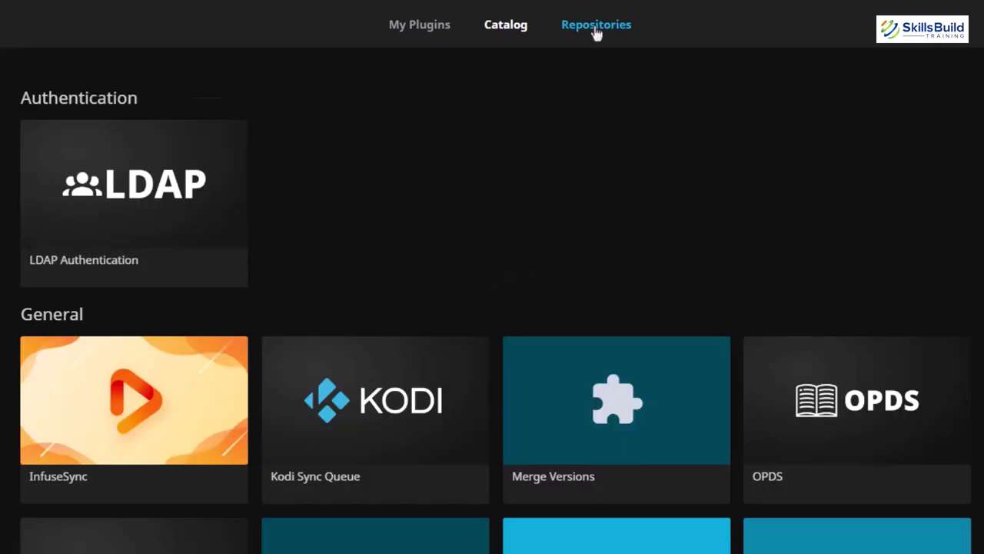
pyautogui.click(596, 26)
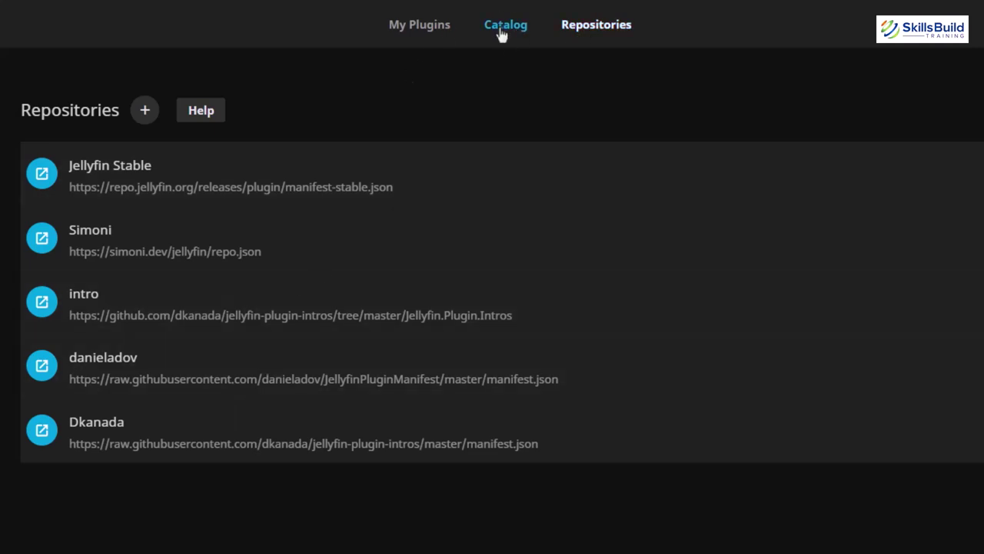
pyautogui.click(502, 31)
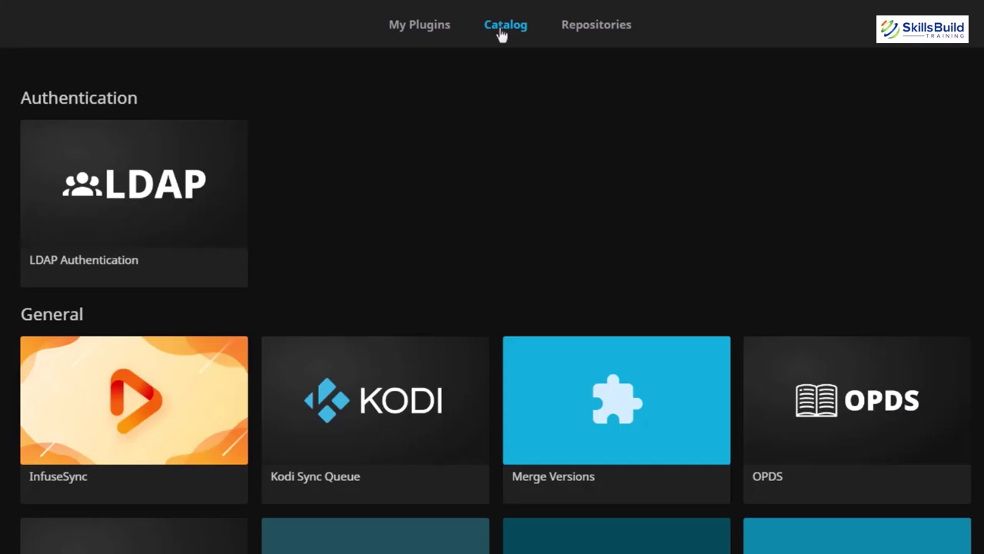
pyautogui.scroll(-3, 543, 79)
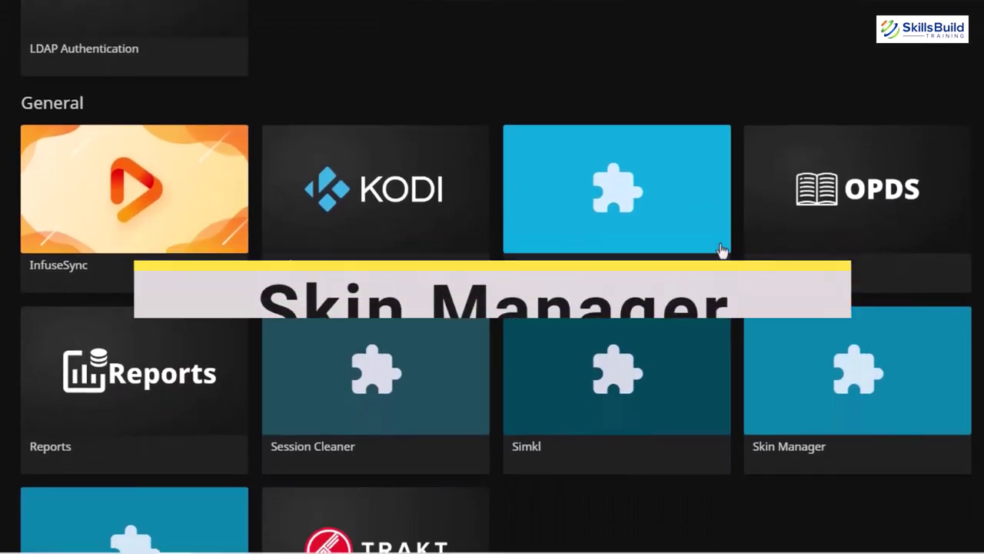
# Install Skin Manager 2.0.1 from the danieladov repository, confirming the community-plugin prompt.
pyautogui.click(833, 373)
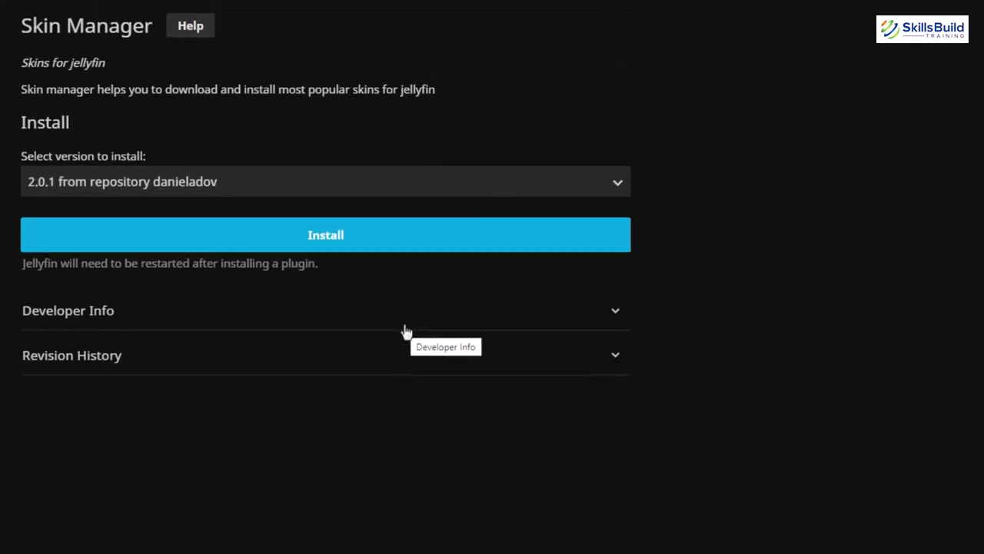
pyautogui.click(314, 235)
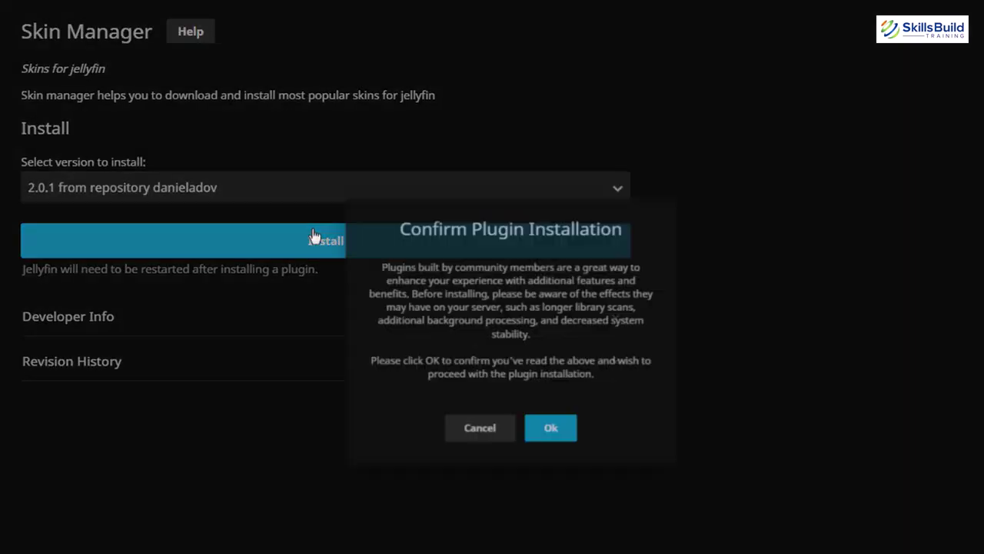
pyautogui.click(555, 444)
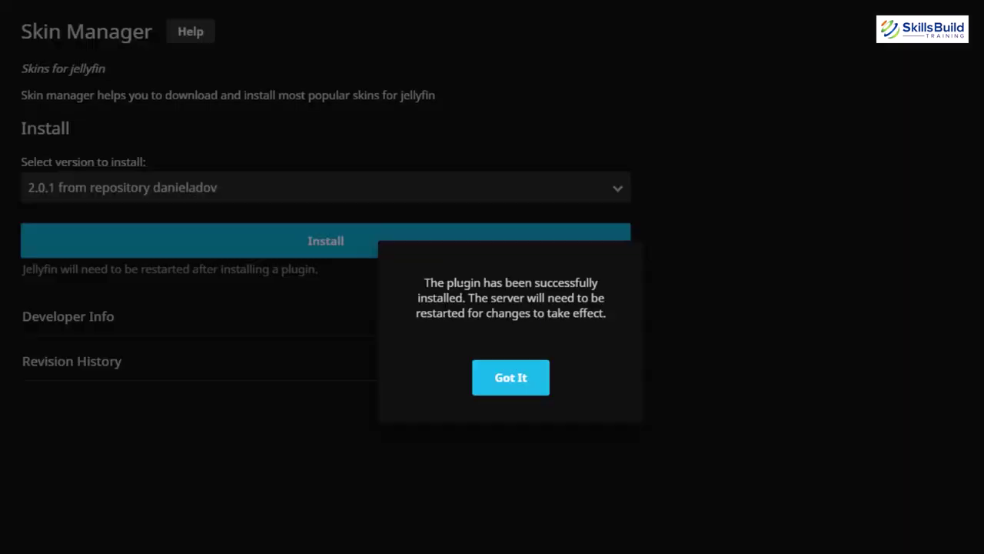
pyautogui.click(511, 378)
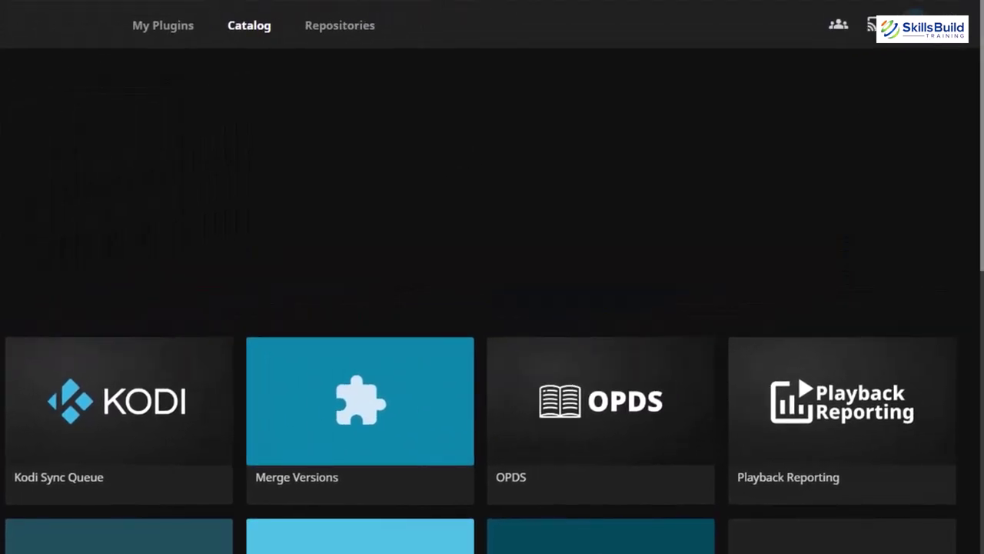
# Find 'fana' and install Fanart 10.0.0.0 from Jellyfin Stable, then return to the Catalog.
pyautogui.hotkey('ctrl', 'f')
pyautogui.write('fana')
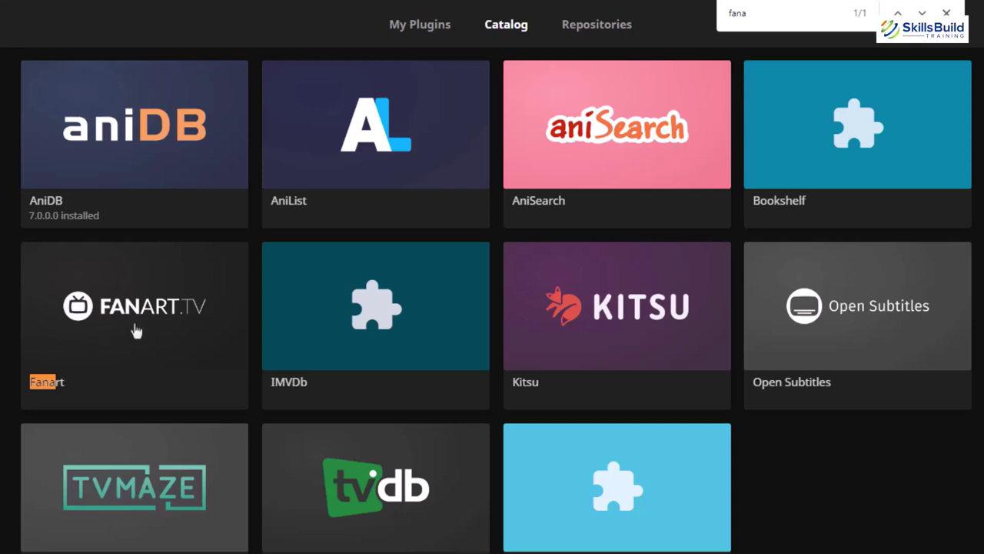
pyautogui.click(136, 331)
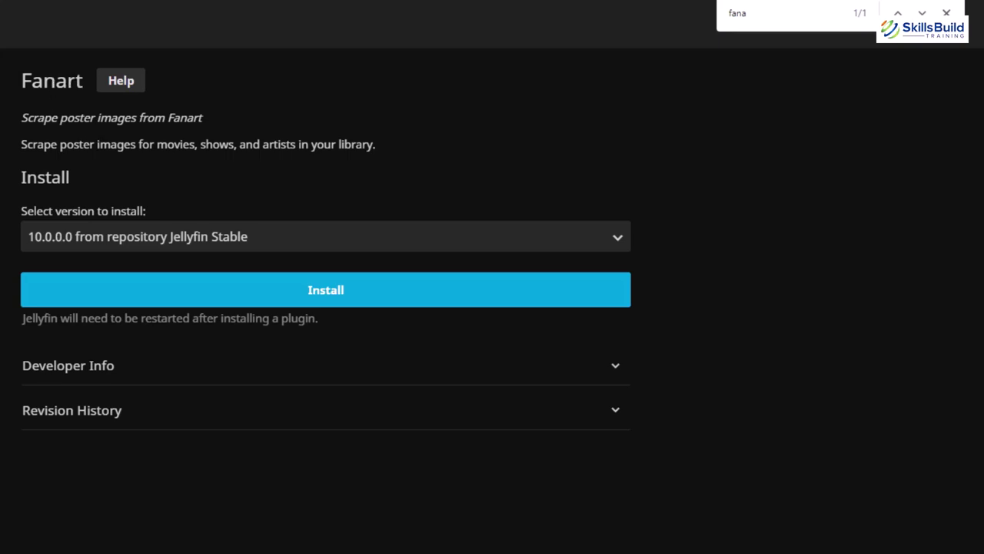
pyautogui.click(275, 294)
pyautogui.click(509, 424)
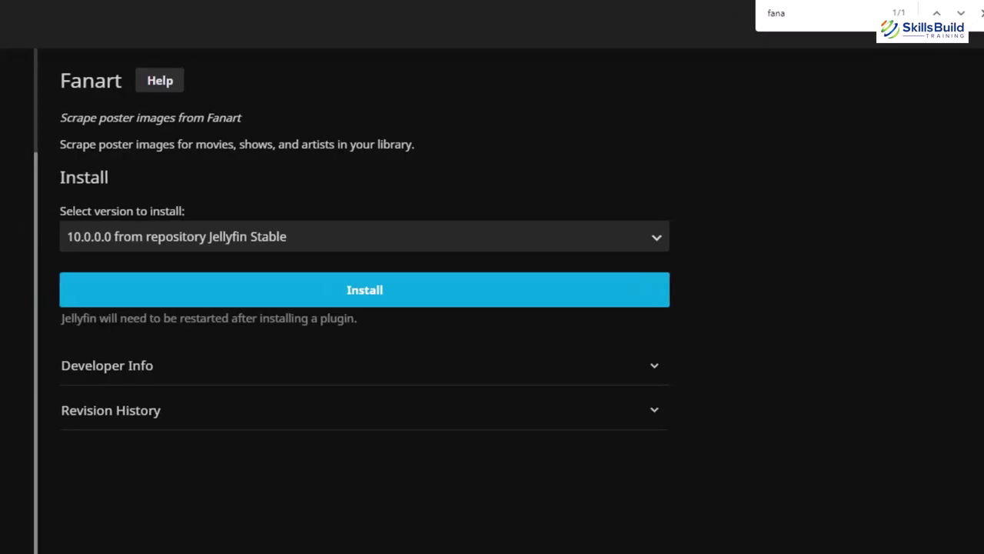
pyautogui.click(23, 17)
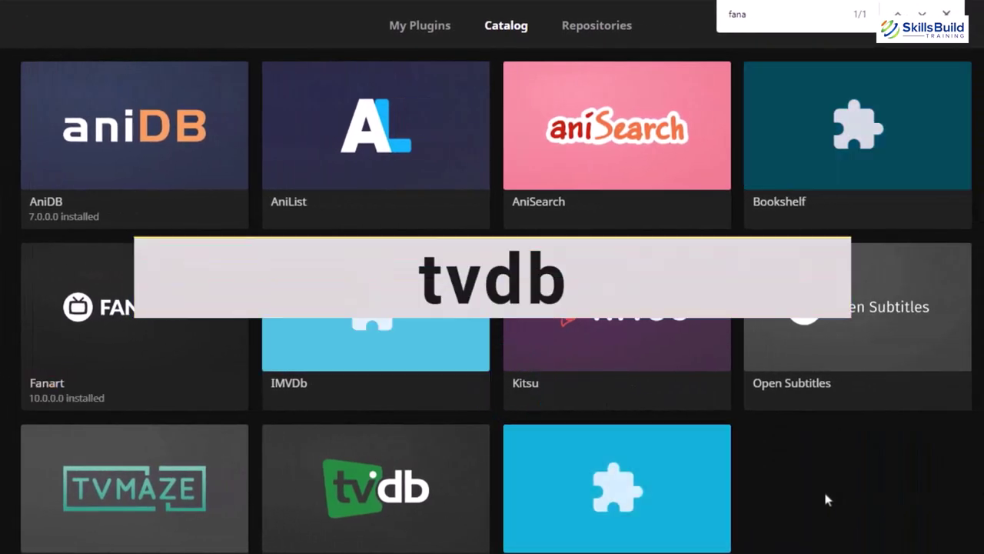
# Find 'tvdb' and install TheTVDB 9.0.0.0 from Jellyfin Stable.
pyautogui.hotkey('ctrl', 'f')
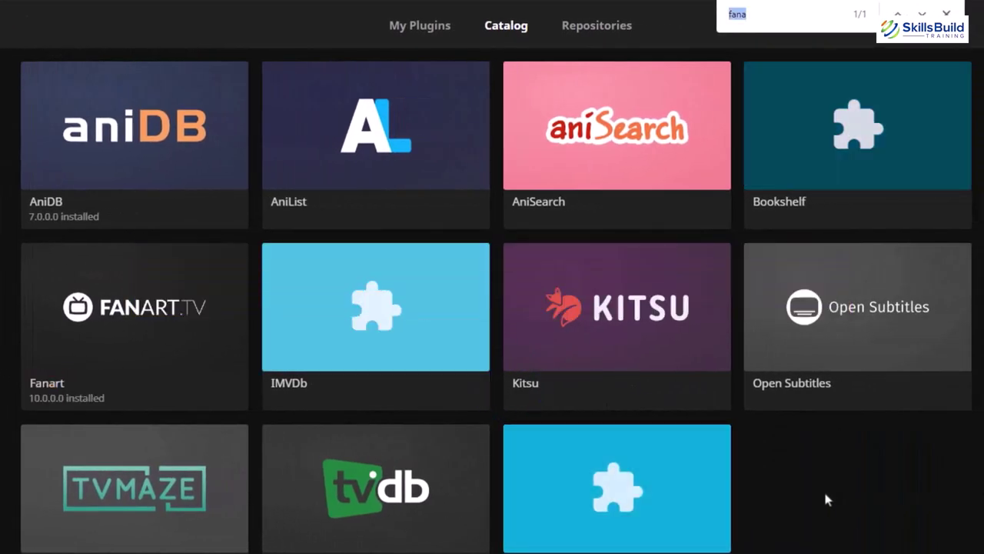
pyautogui.write('tvdb')
pyautogui.click(352, 494)
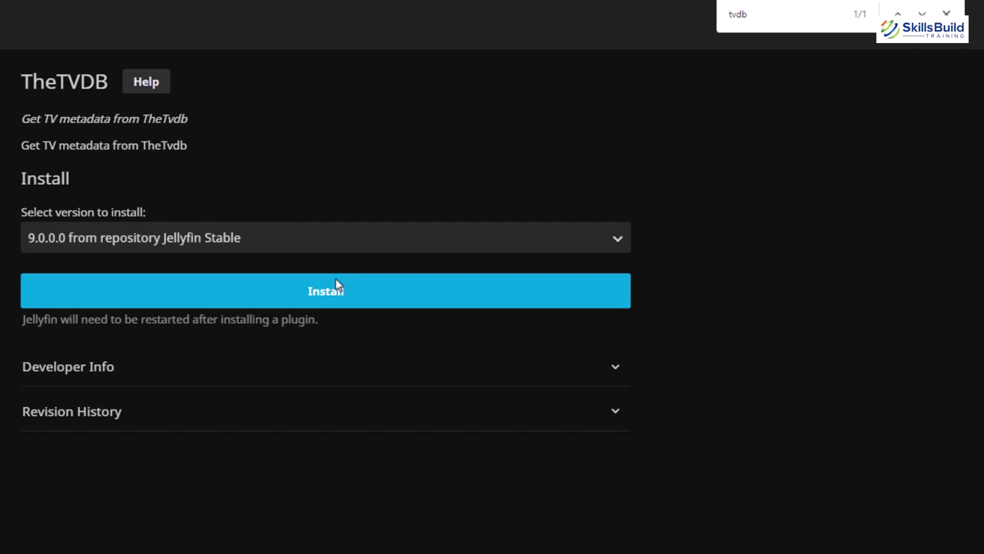
pyautogui.click(334, 300)
pyautogui.click(523, 429)
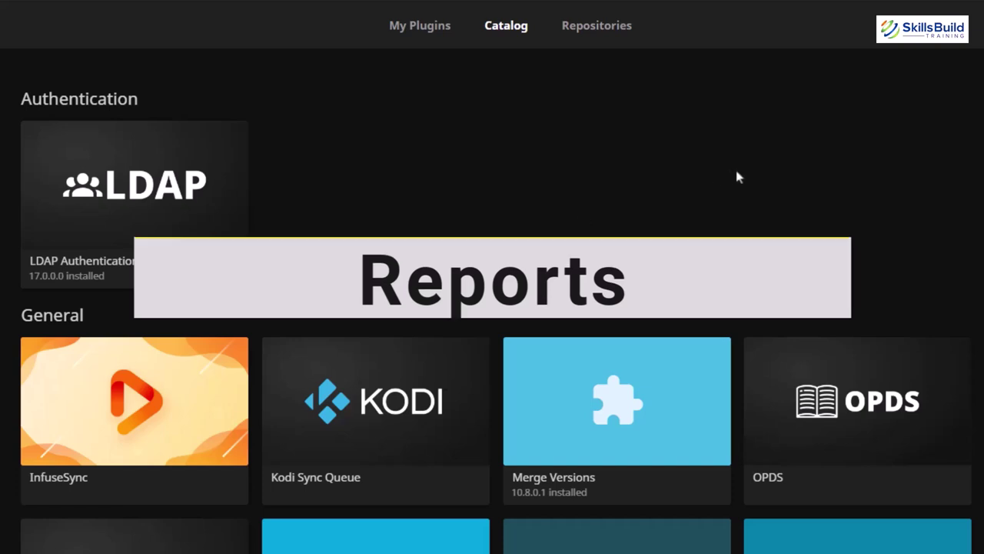
# Try installing Reports 15.0.0.0, confirm it's already installed, and go back to the catalog.
pyautogui.scroll(-2, 571, 46)
pyautogui.scroll(-1, 571, 46)
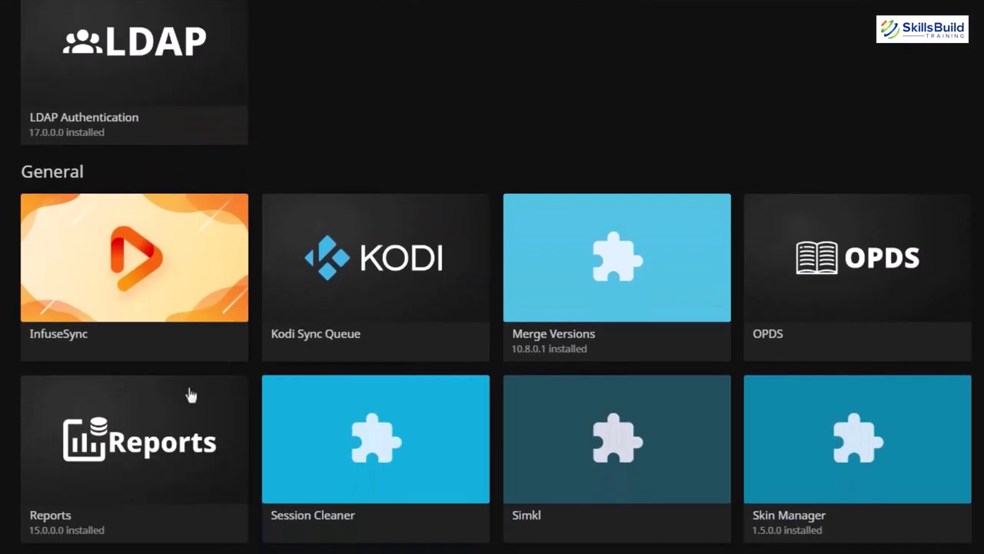
pyautogui.click(135, 442)
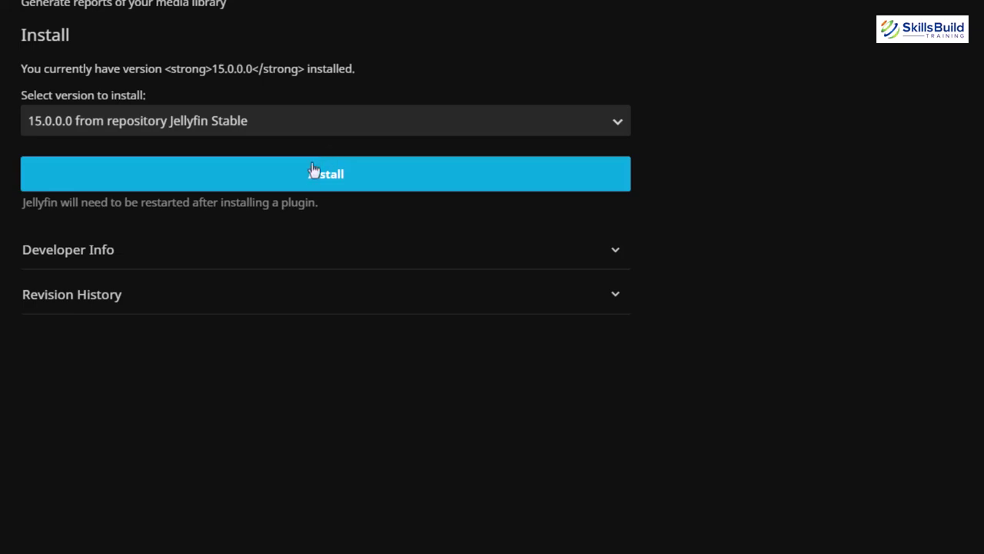
pyautogui.click(331, 185)
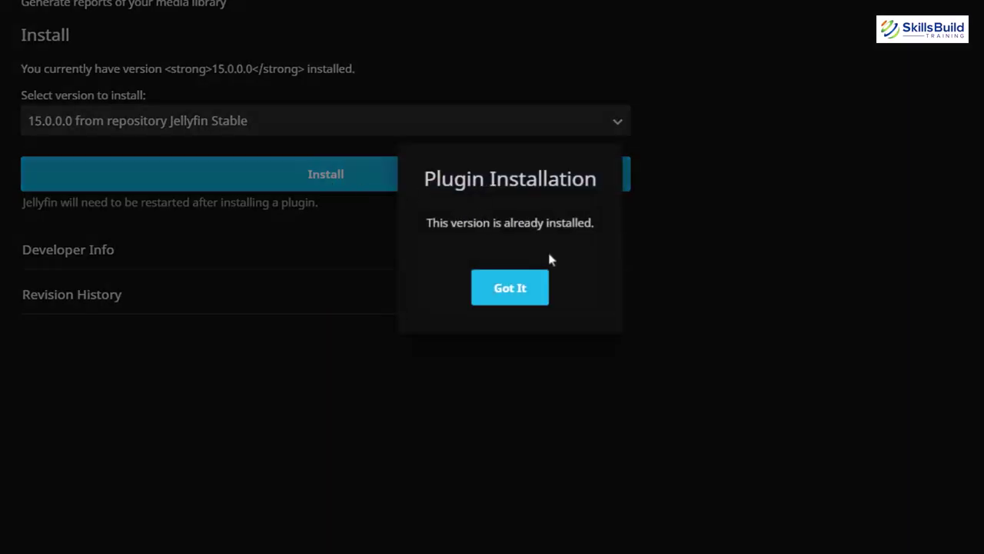
pyautogui.click(516, 289)
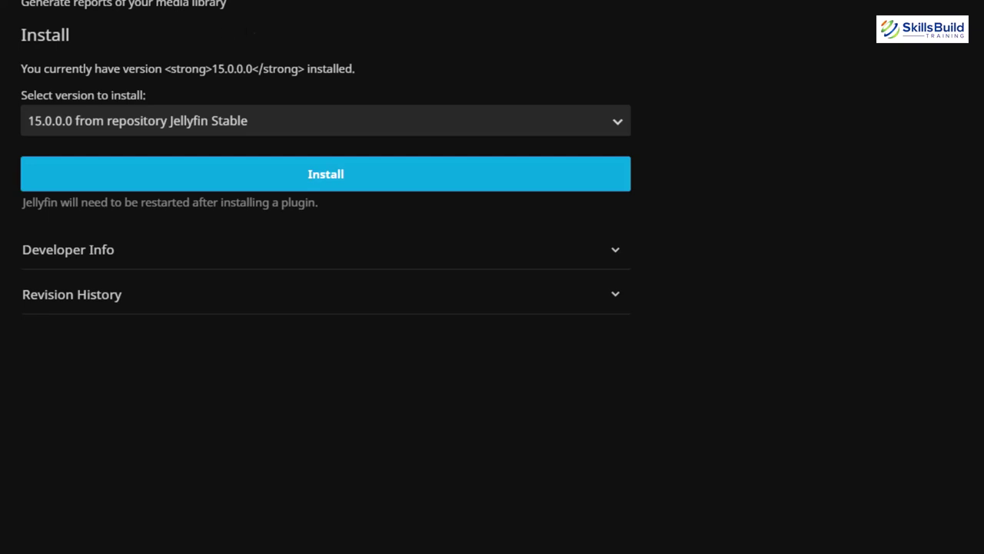
pyautogui.hotkey('alt', 'Left')
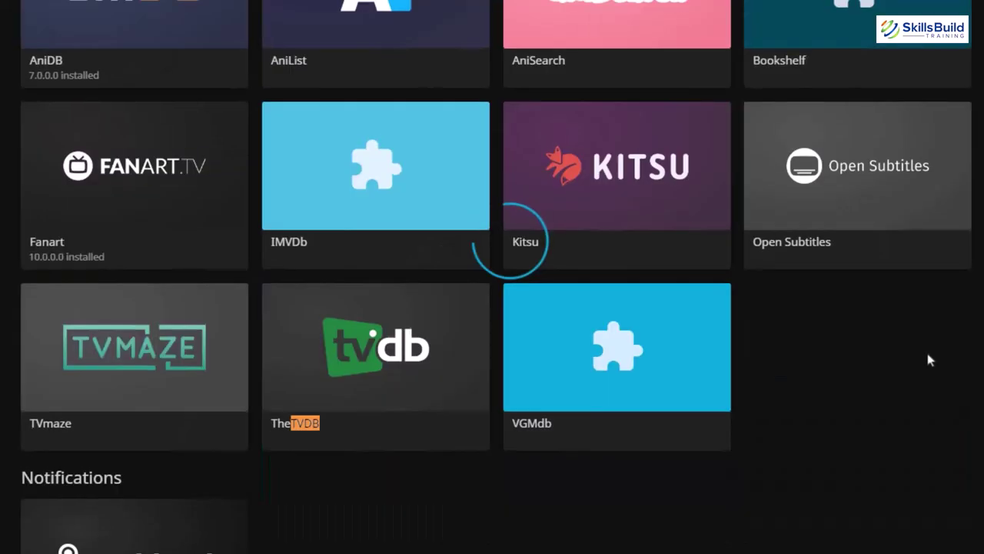
# Find 'merge' on the page and install Merge Versions 10.8.0.1 from the danieladov repository.
pyautogui.scroll(3, 926, 350)
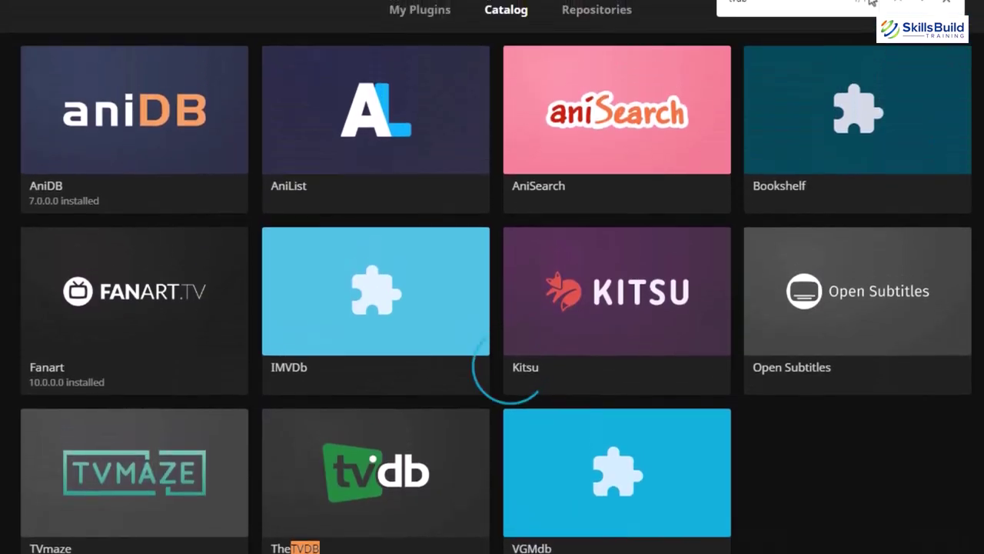
pyautogui.doubleClick(786, 7)
pyautogui.write('me')
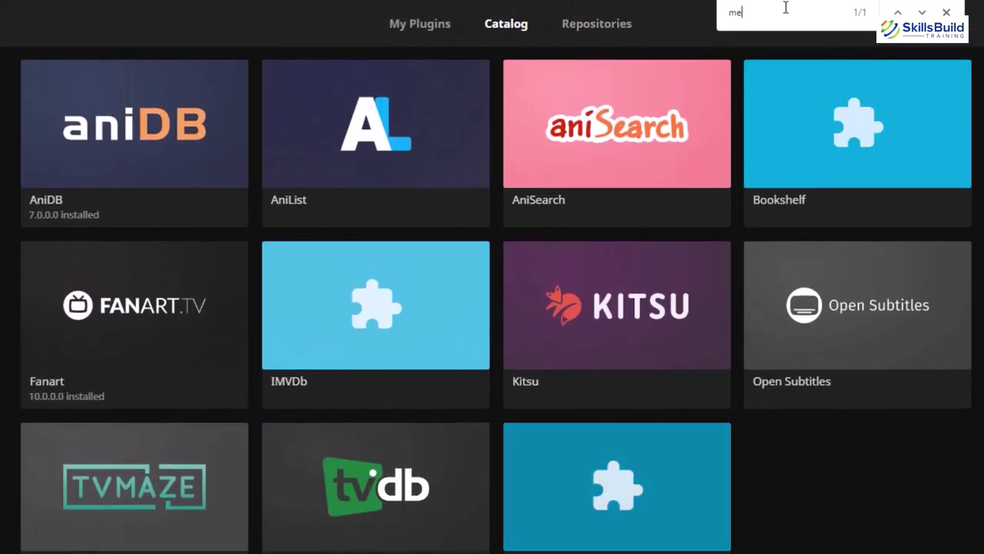
pyautogui.write('rge')
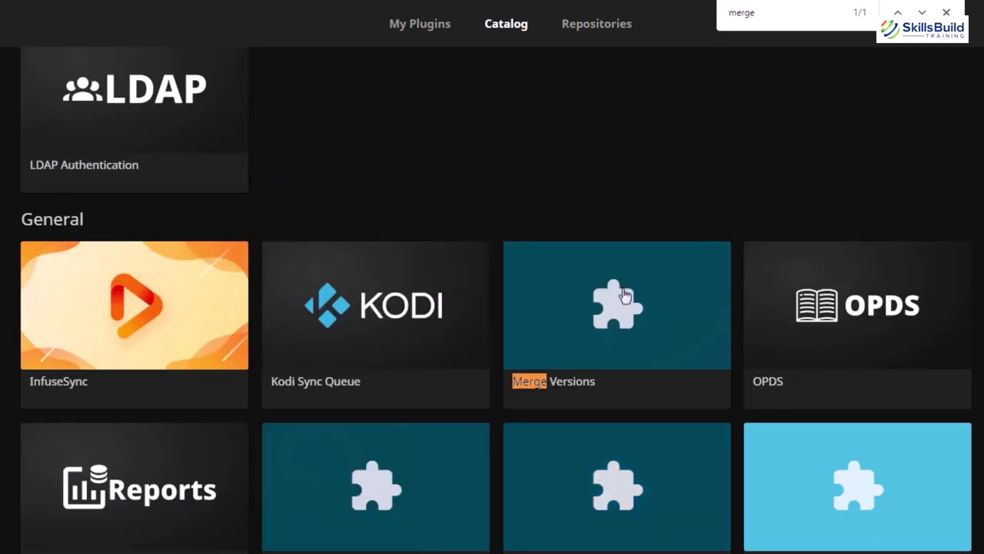
pyautogui.click(624, 296)
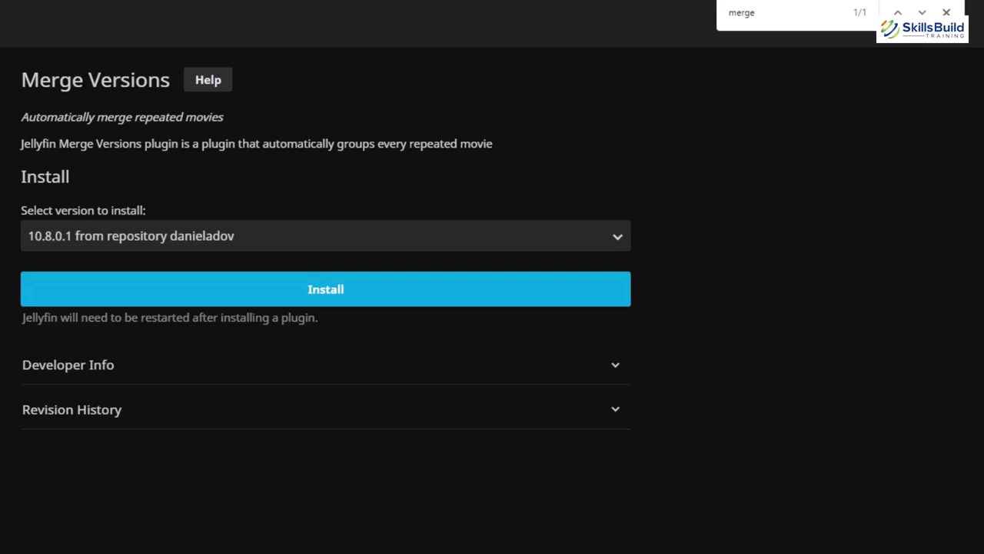
pyautogui.click(298, 288)
pyautogui.click(549, 492)
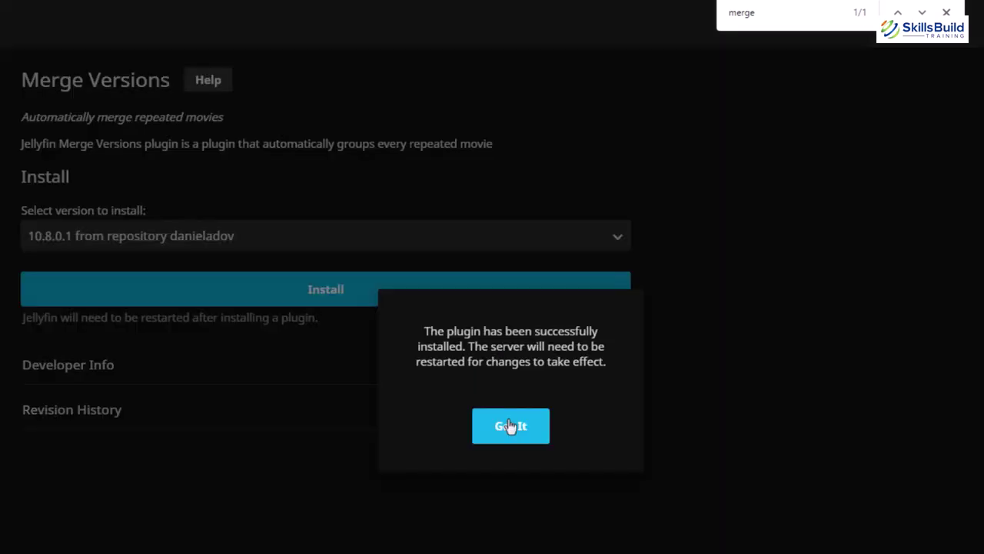
pyautogui.click(511, 426)
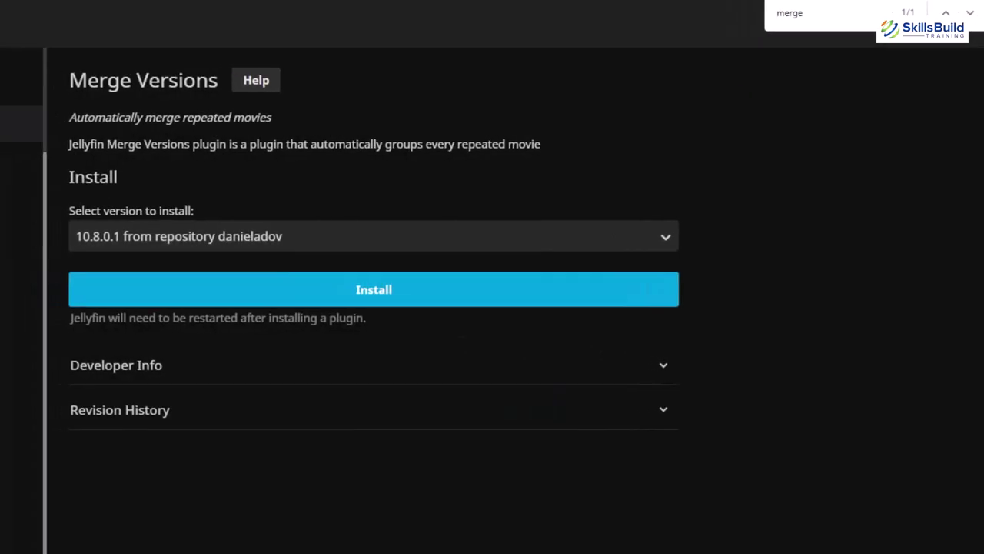
pyautogui.click(25, 28)
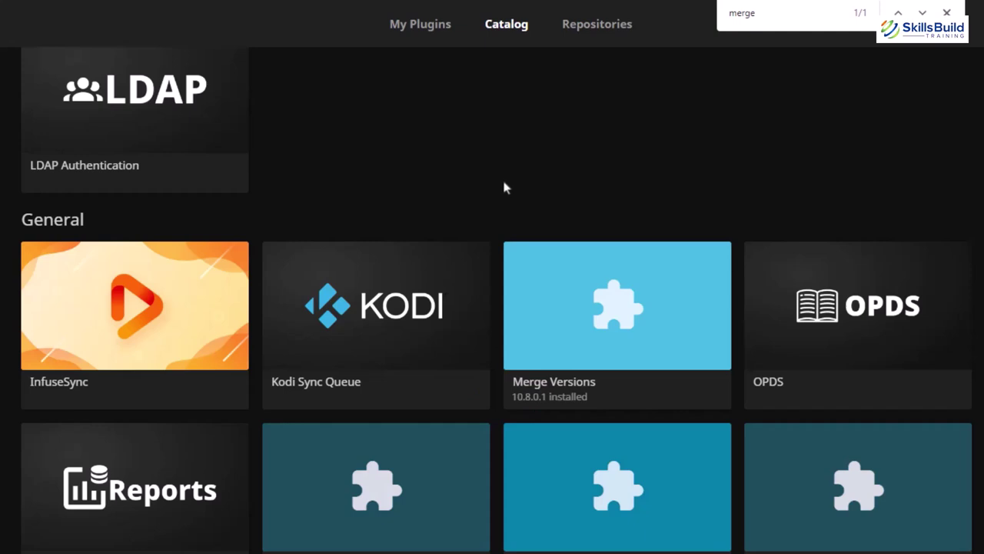
# Find 'open' on the page and install Open Subtitles 18.0.0.0 from Jellyfin Stable.
pyautogui.doubleClick(763, 15)
pyautogui.write('open')
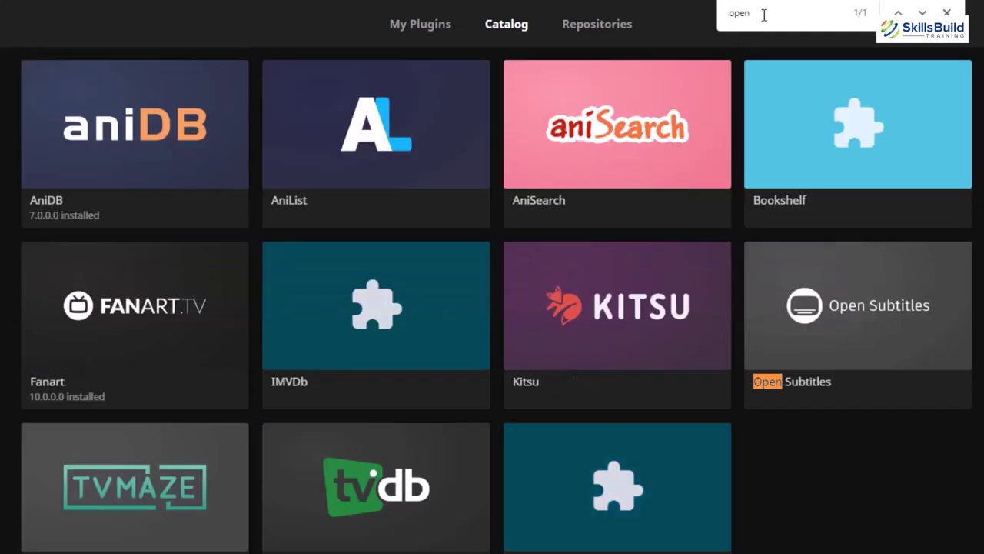
pyautogui.click(878, 300)
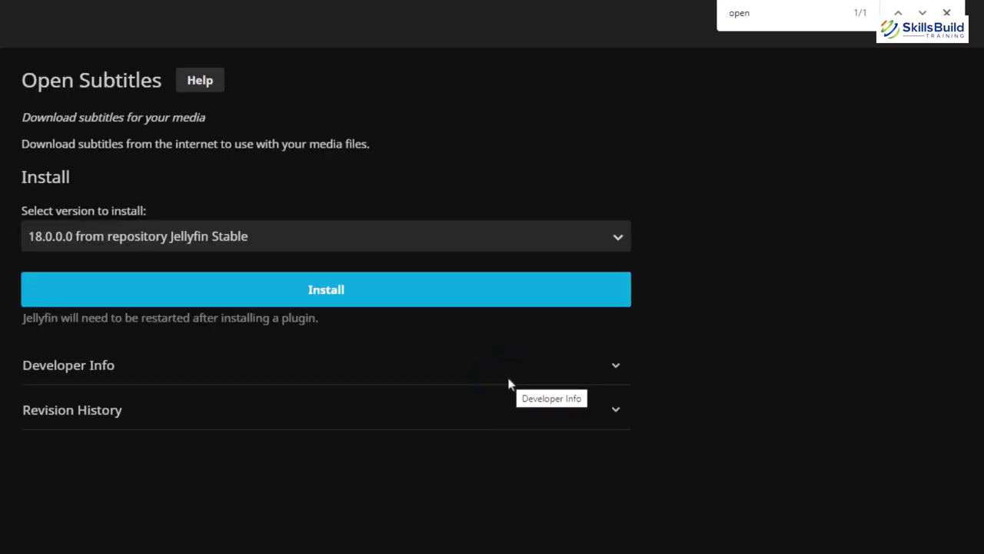
pyautogui.click(318, 300)
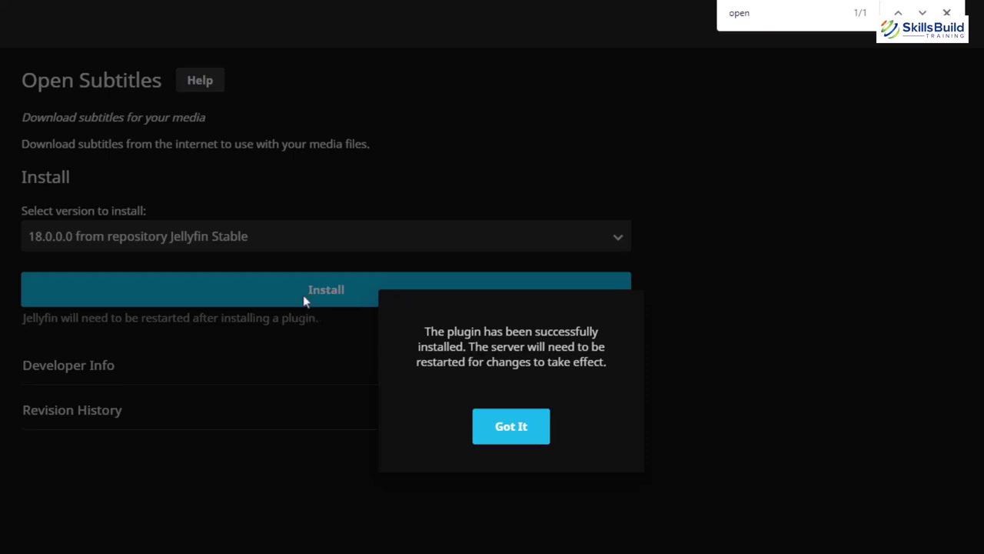
pyautogui.click(503, 436)
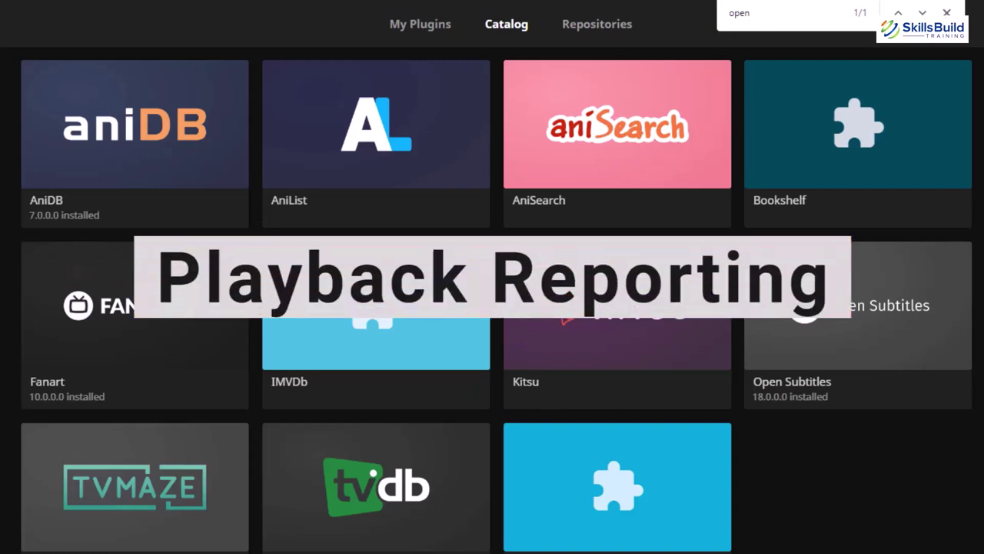
# Search the page for 'play' and install Playback Reporting 13.0.0.0 from Jellyfin Stable.
pyautogui.hotkey('ctrl', 'f')
pyautogui.write('play')
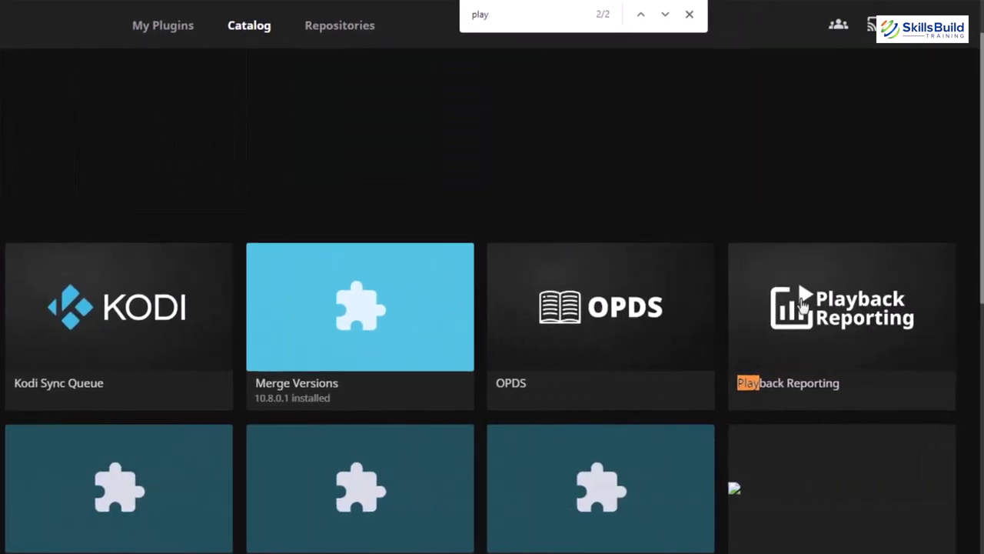
pyautogui.click(831, 306)
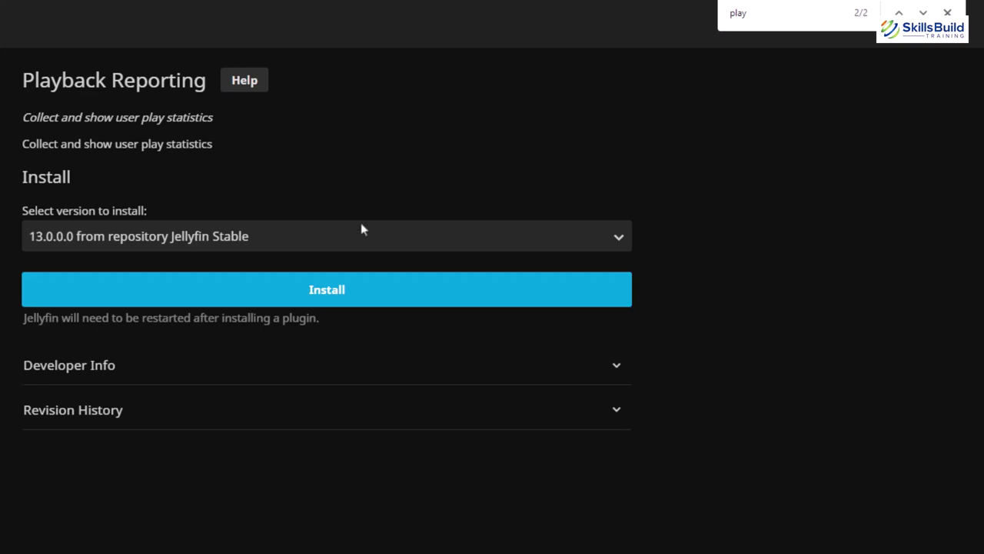
pyautogui.click(329, 300)
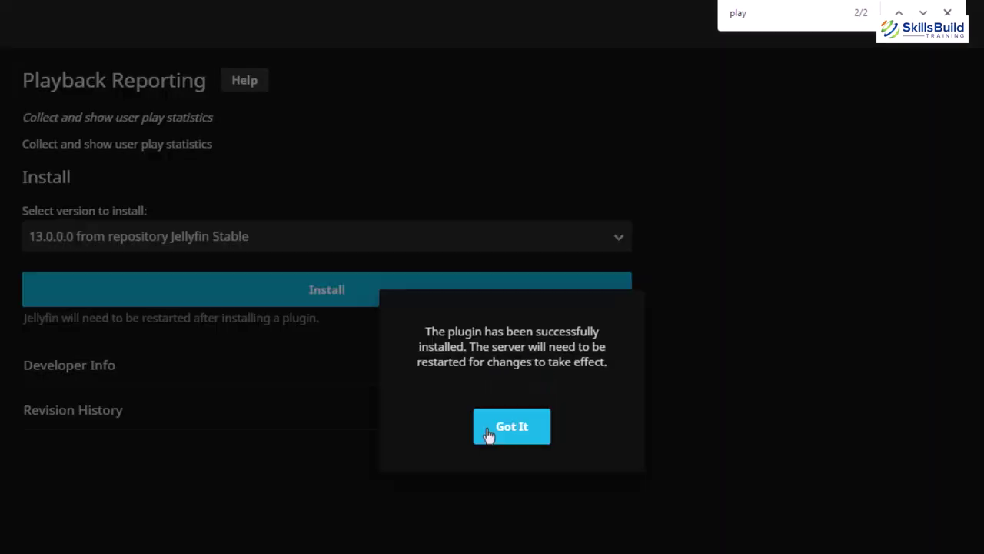
pyautogui.click(488, 435)
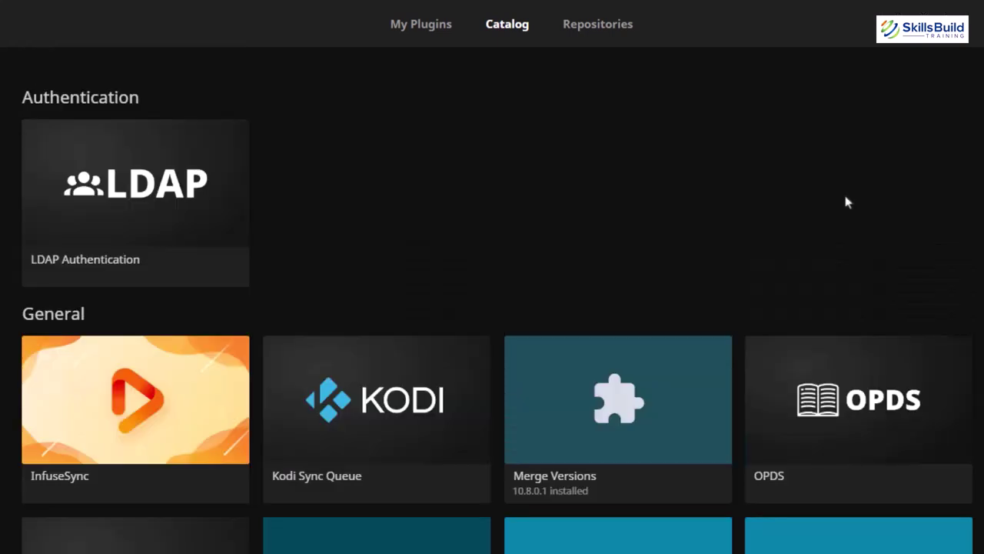
# Search the page for 'tvma' and install TVmaze 10.0.0.0 from Jellyfin Stable.
pyautogui.hotkey('ctrl', 'f')
pyautogui.write('tvma')
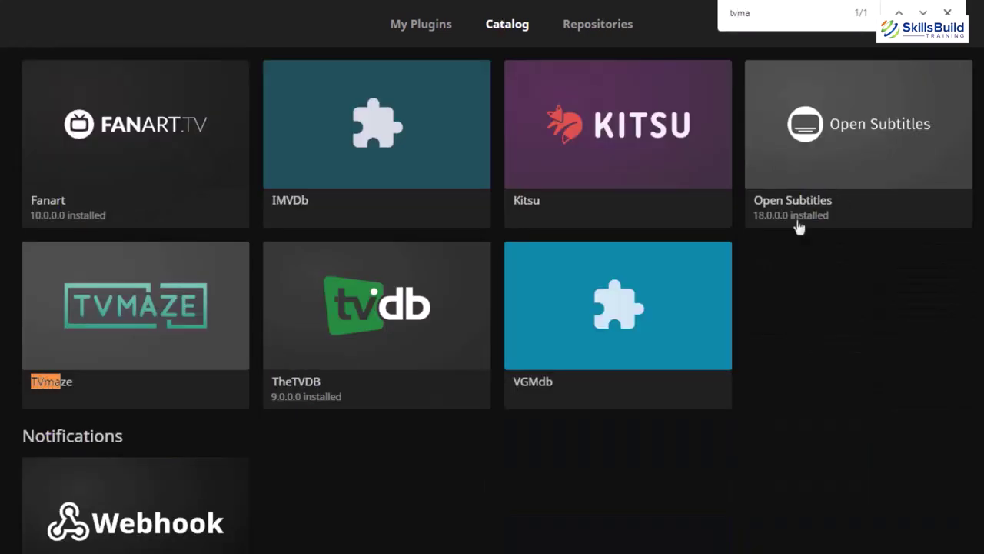
pyautogui.click(160, 316)
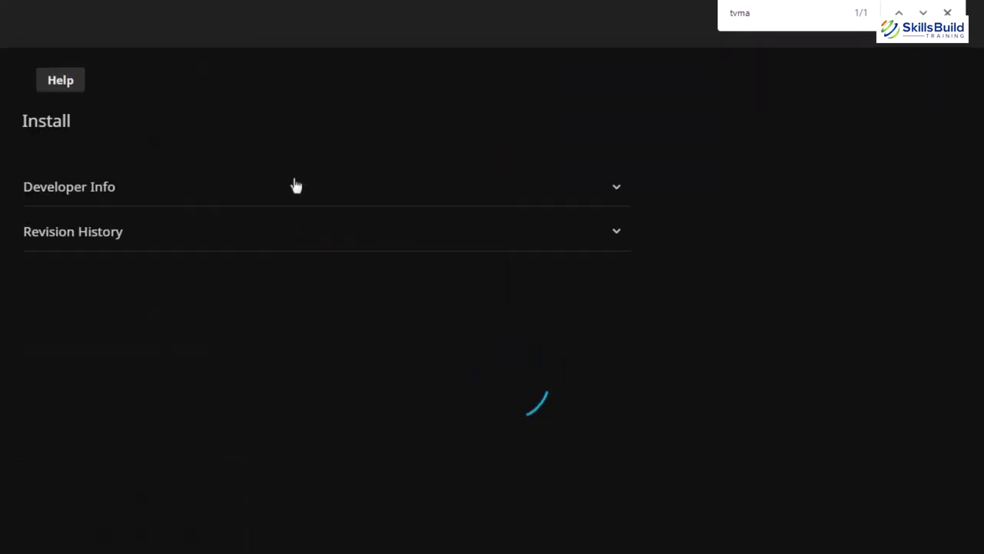
pyautogui.click(296, 294)
pyautogui.click(486, 425)
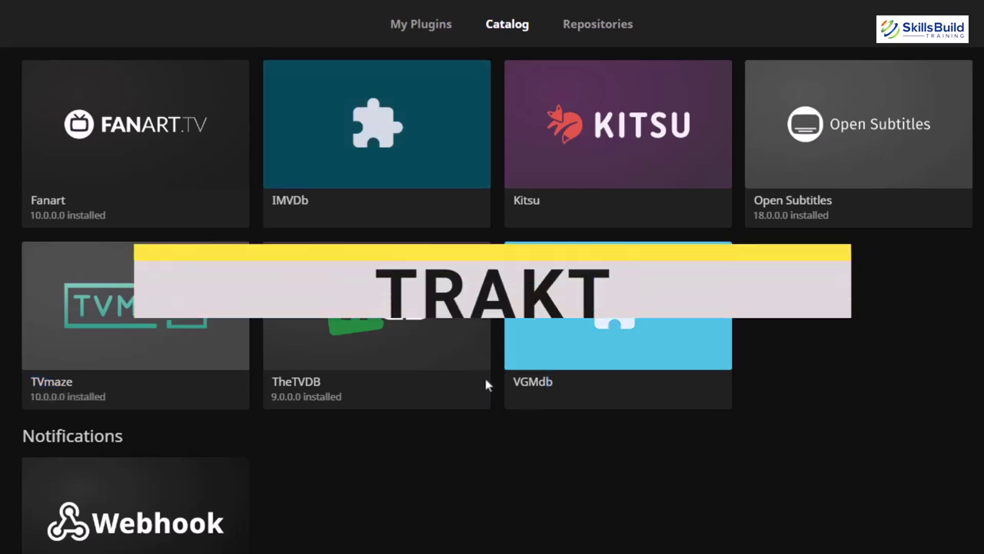
# Search the page for 'tra' and install Trakt 23.0.0.0 from Jellyfin Stable.
pyautogui.hotkey('ctrl', 'f')
pyautogui.write('tra')
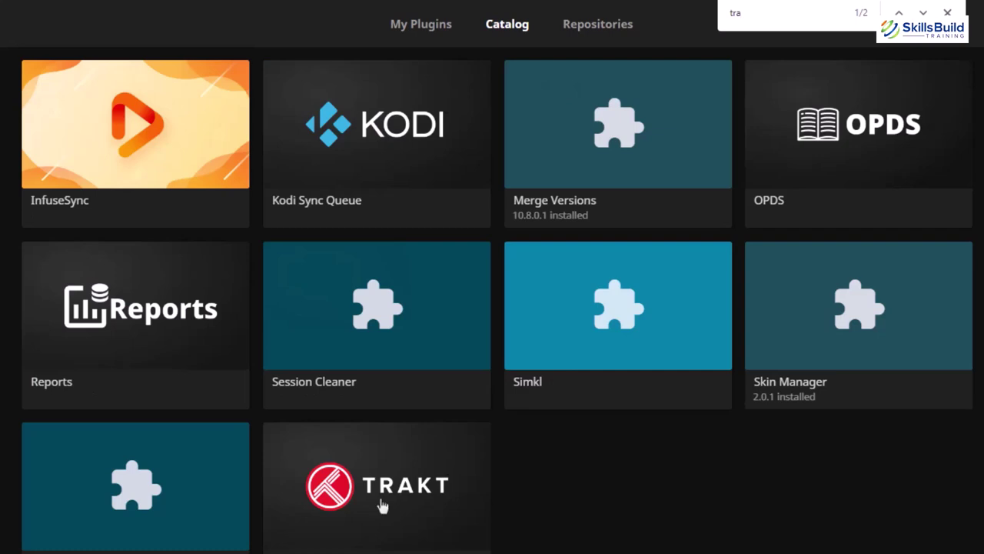
pyautogui.click(382, 506)
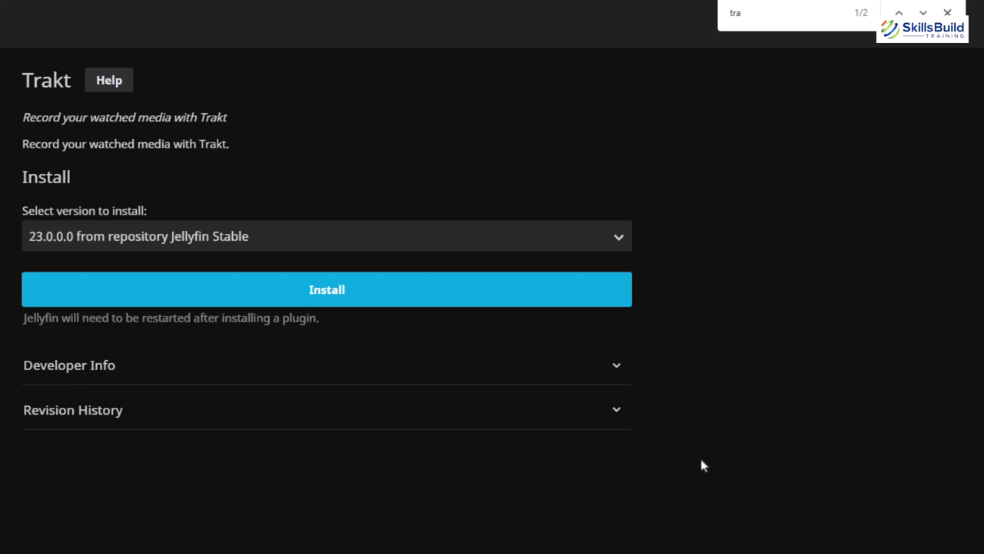
pyautogui.click(334, 296)
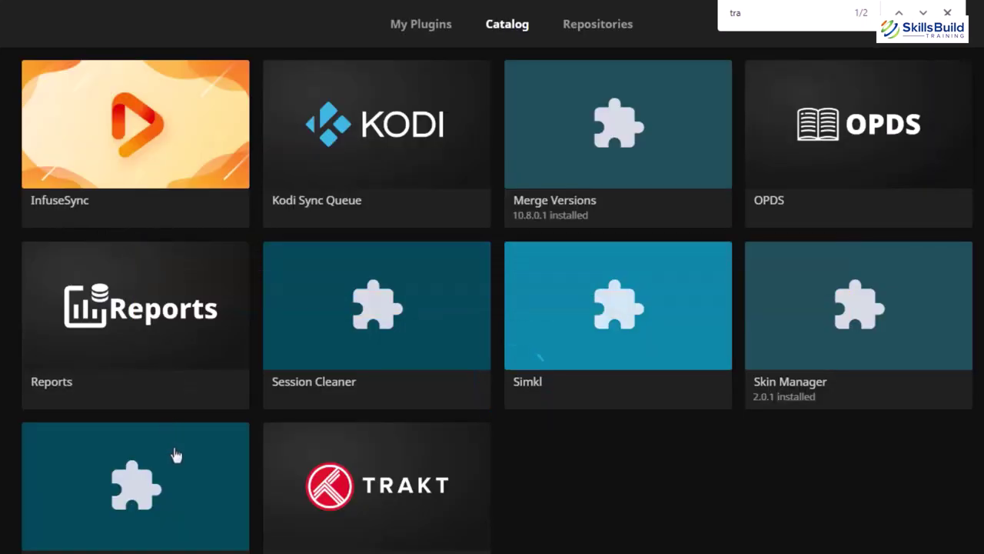
# Retry installing AniDB, dismiss the already-installed notice, and go back to the catalog.
pyautogui.scroll(-10, 266, 244)
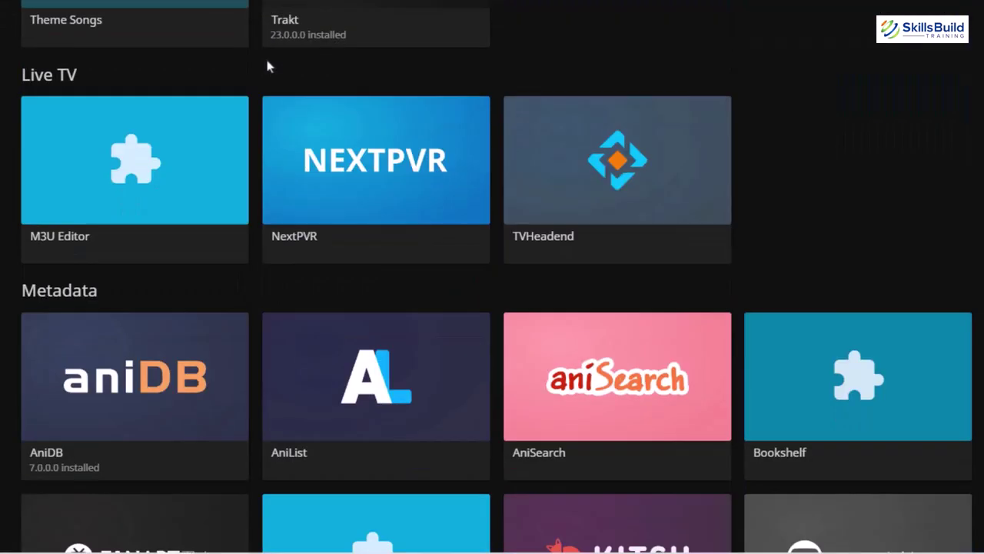
pyautogui.click(116, 377)
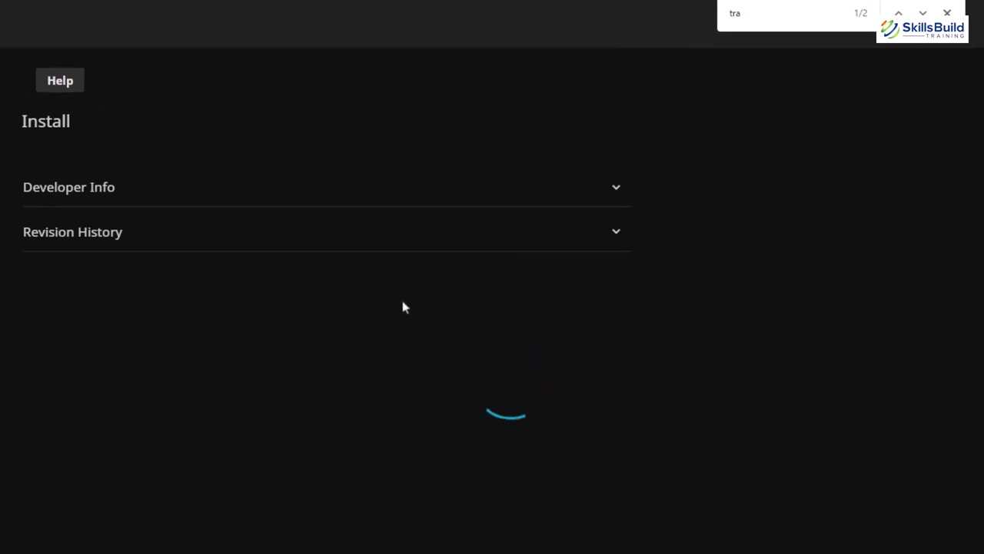
pyautogui.click(327, 319)
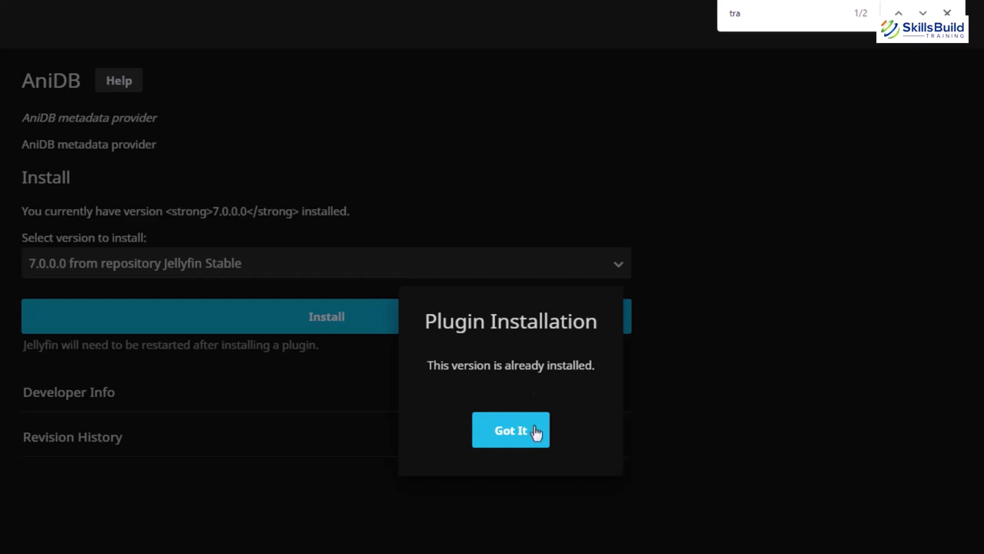
pyautogui.click(511, 430)
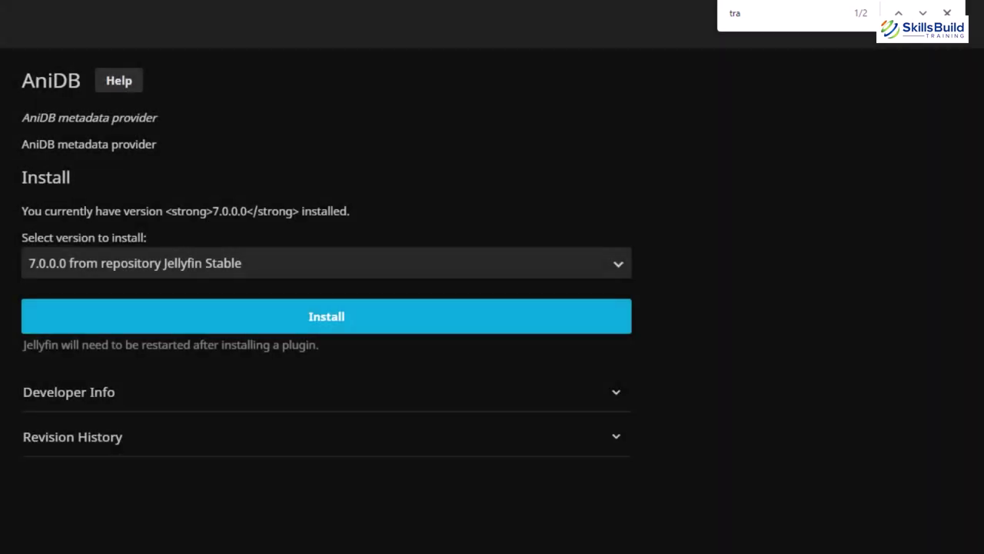
pyautogui.hotkey('alt', 'Left')
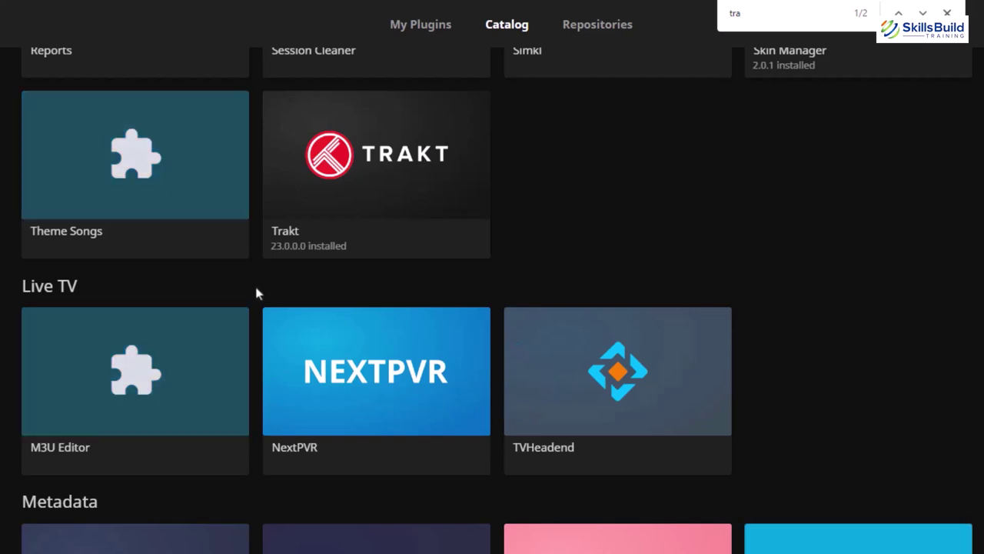
# Install AniList 5.0.0.0 from its plugin page and return to the catalog.
pyautogui.press('Escape')
pyautogui.scroll(-3, 257, 292)
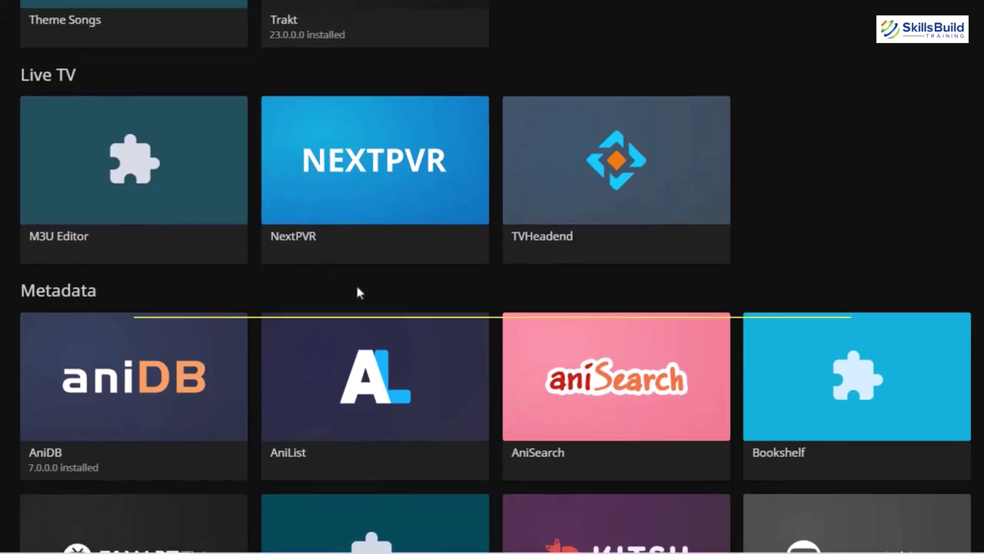
pyautogui.click(363, 377)
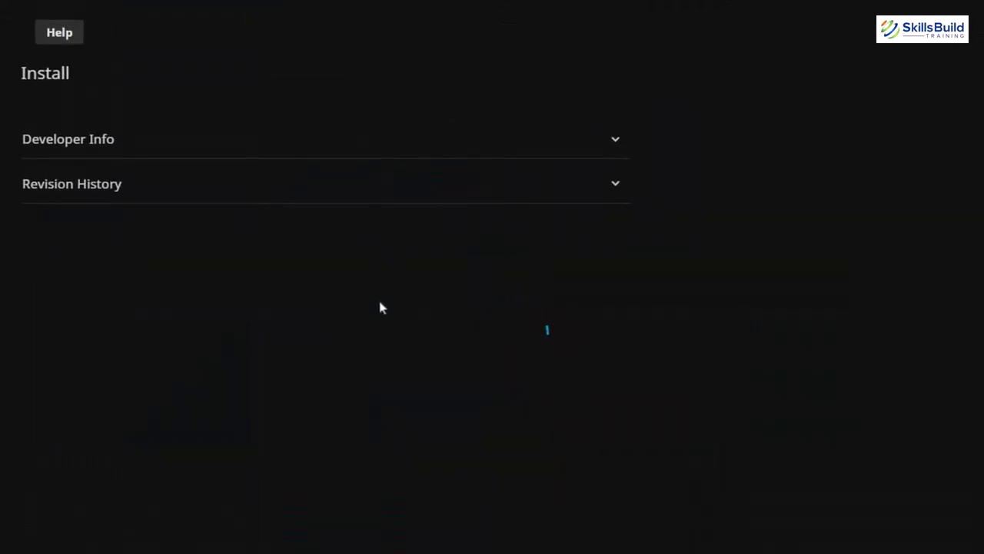
pyautogui.click(329, 250)
pyautogui.click(501, 387)
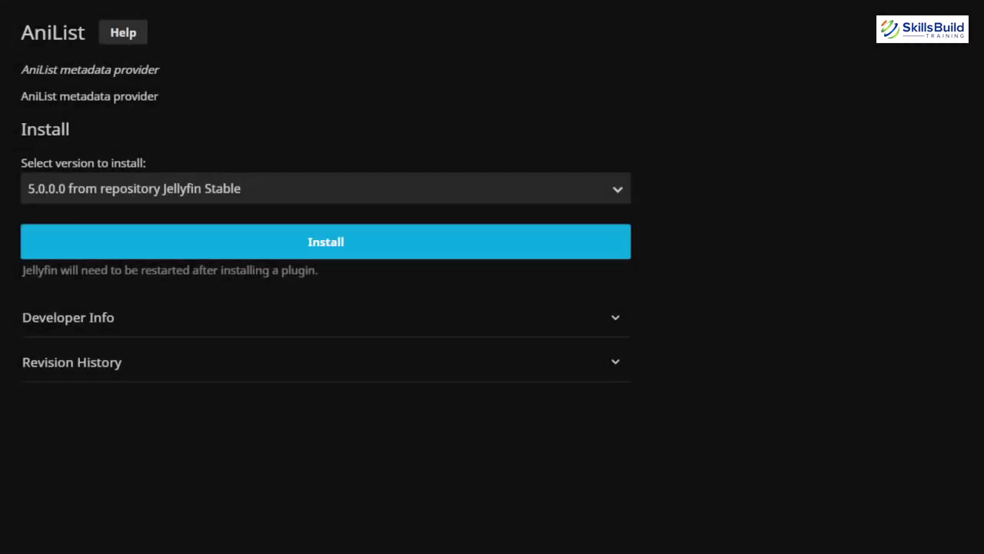
pyautogui.hotkey('alt', 'Left')
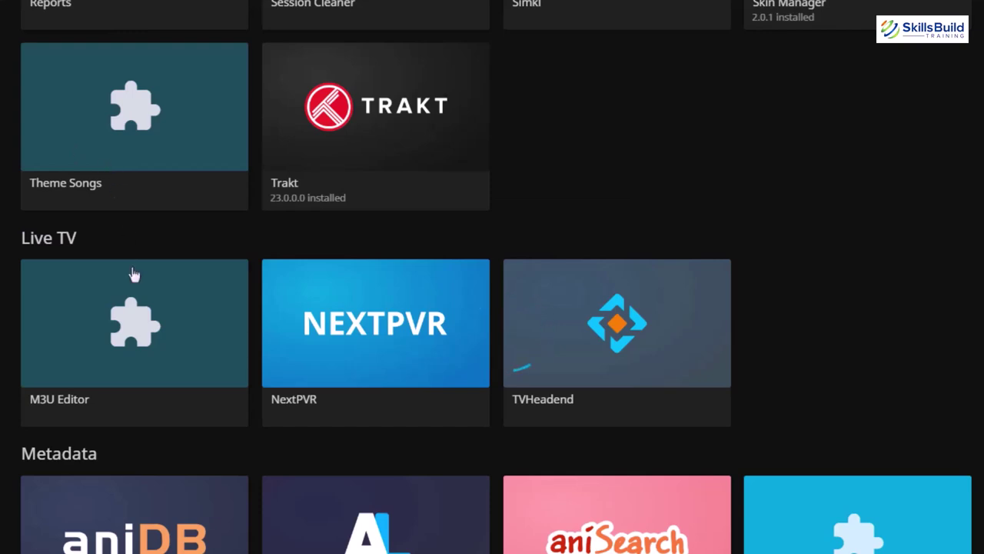
pyautogui.scroll(8, 132, 275)
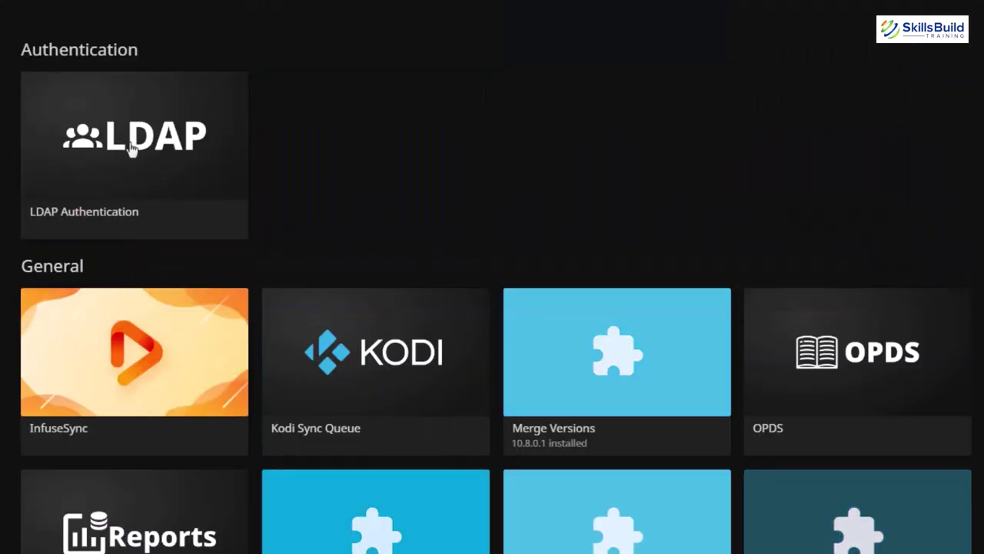
# Install LDAP Authentication 17.0.0.0 from Jellyfin Stable and dismiss the success notice.
pyautogui.click(130, 148)
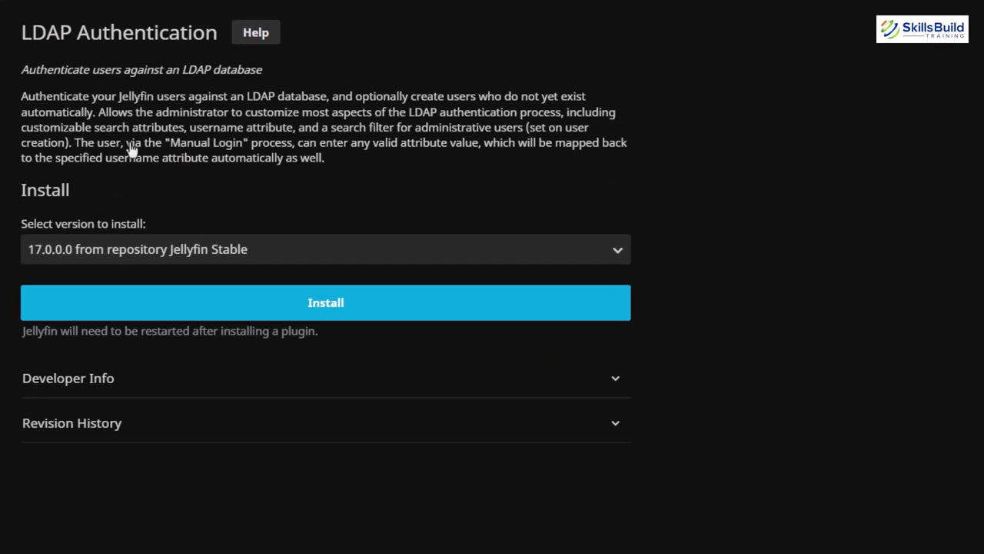
pyautogui.click(326, 302)
pyautogui.moveTo(322, 158); pyautogui.dragTo(21, 96)
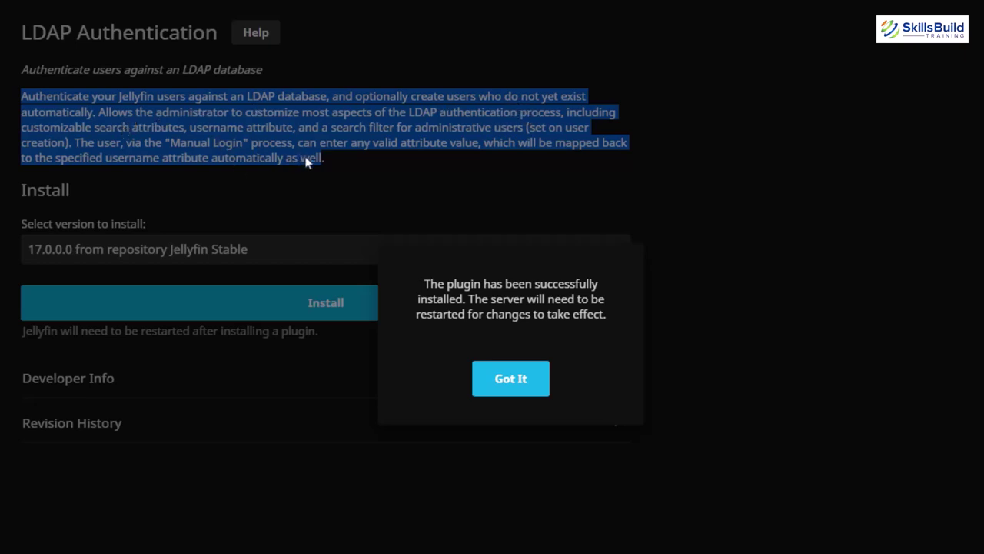
pyautogui.click(512, 387)
pyautogui.click(383, 208)
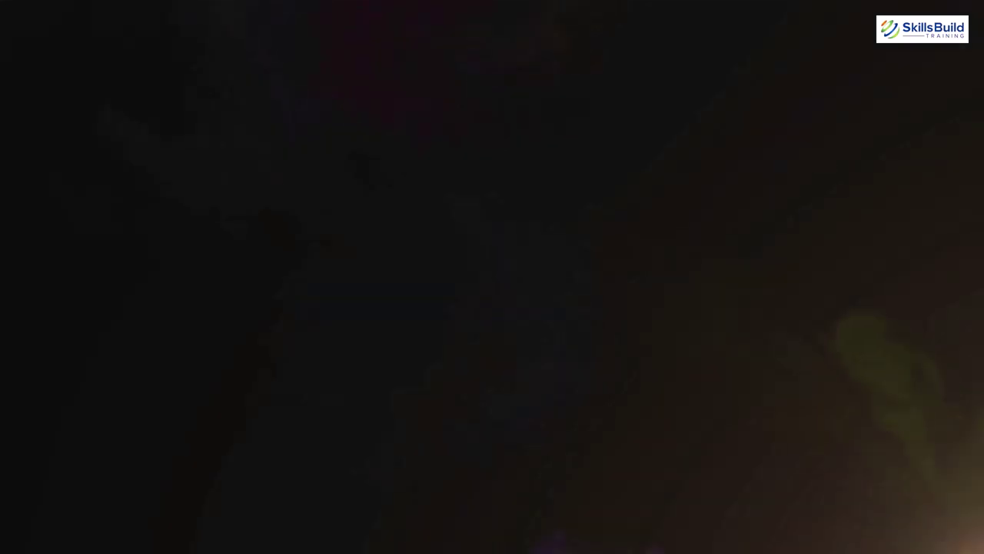
# From the Jellyfin tray icon menu, choose Start Jellyfin, then Open Jellyfin.
pyautogui.rightClick(811, 510)
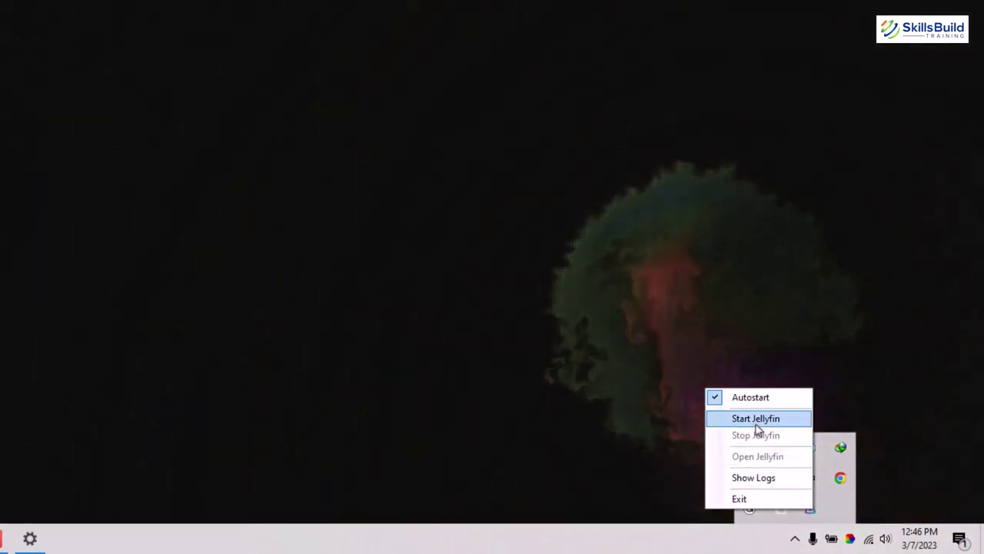
pyautogui.click(764, 418)
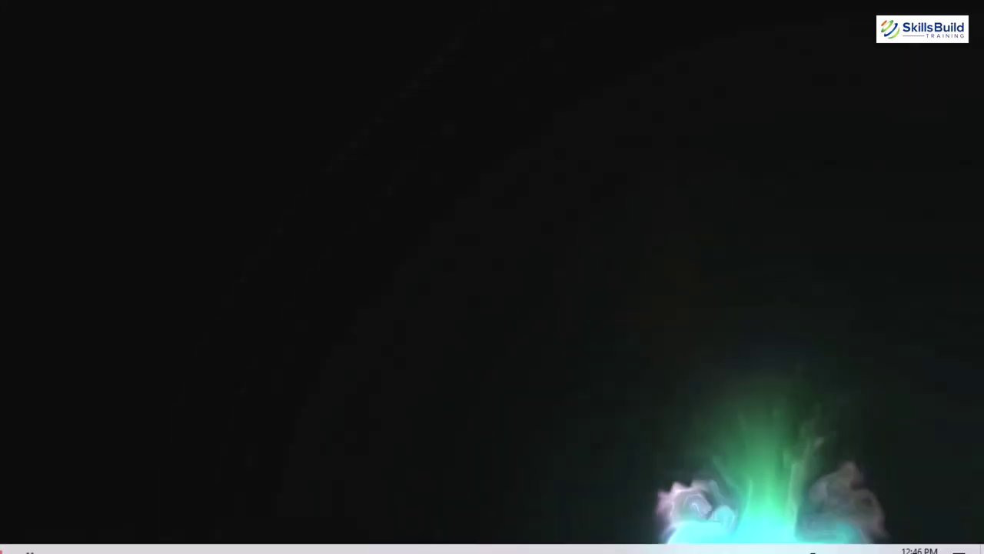
pyautogui.click(798, 540)
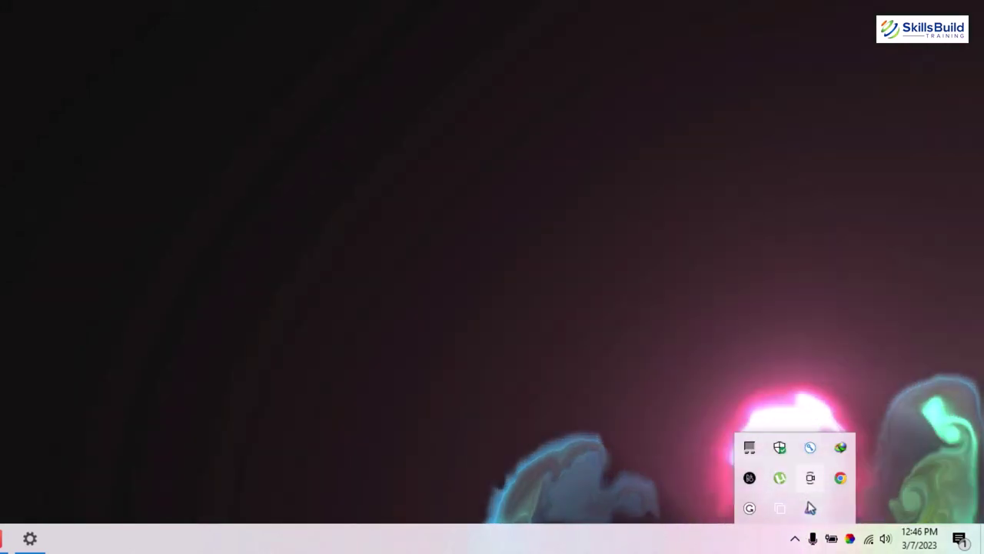
pyautogui.rightClick(811, 510)
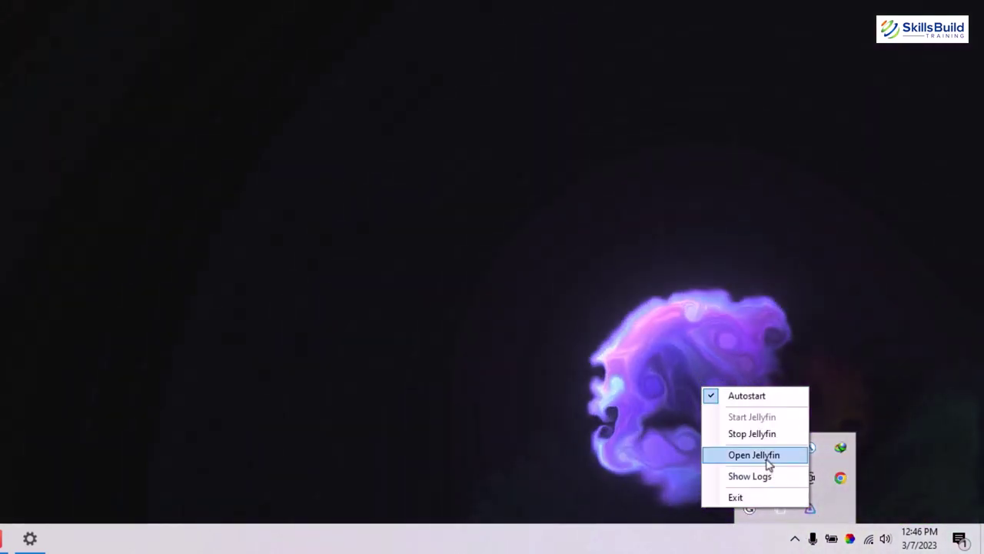
pyautogui.click(767, 462)
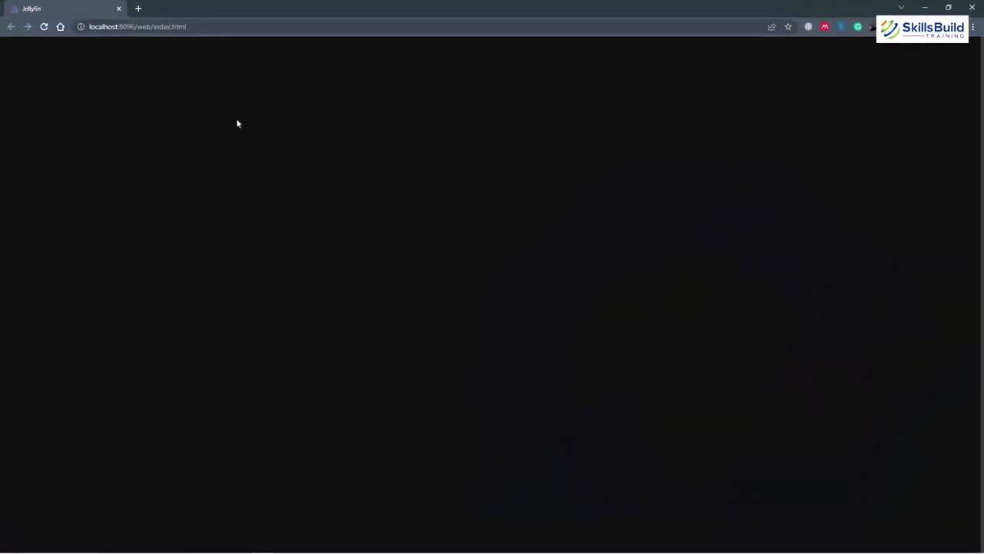
# Sign in with the saved credentials, browse the Movies and English Shows home page, open the main menu.
pyautogui.click(471, 248)
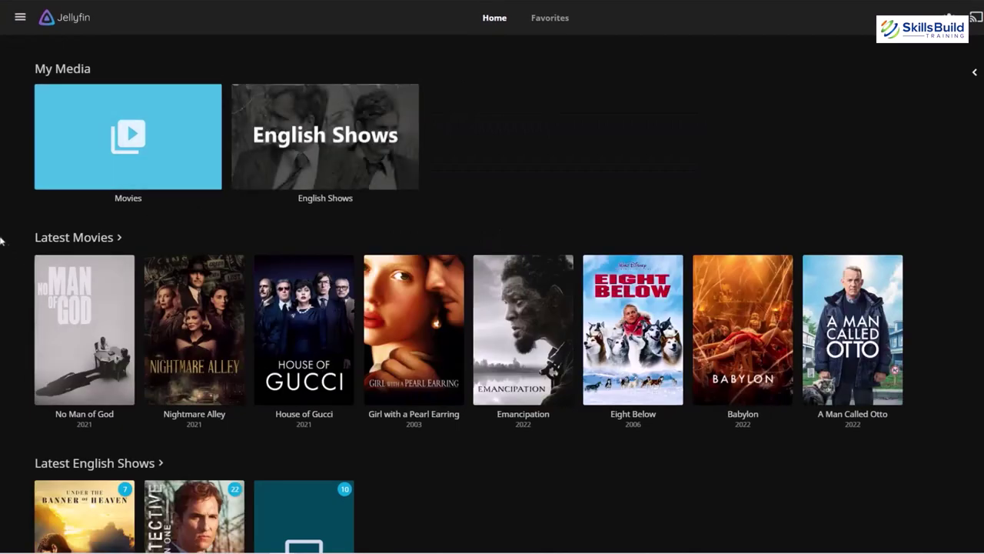
pyautogui.scroll(-2, 37, 280)
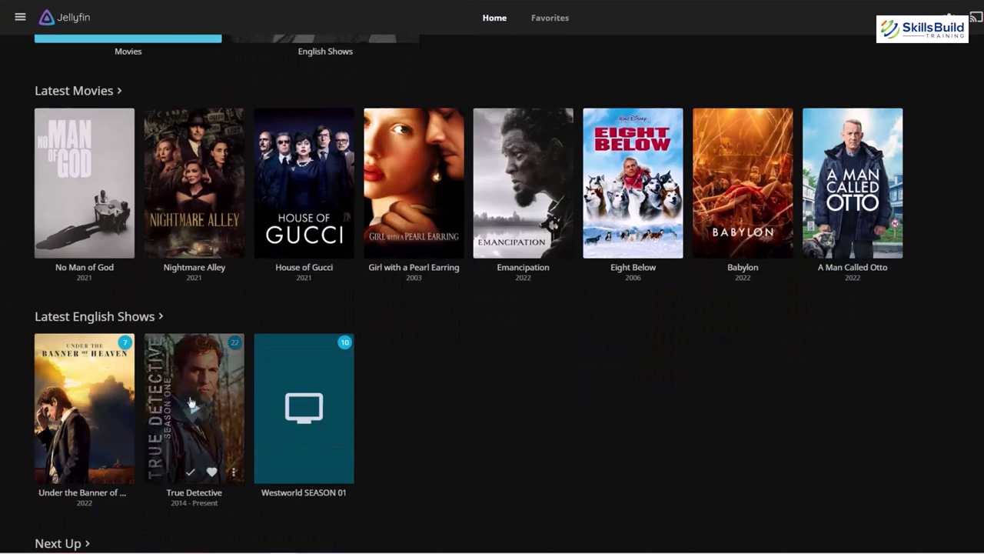
pyautogui.scroll(-4, 214, 396)
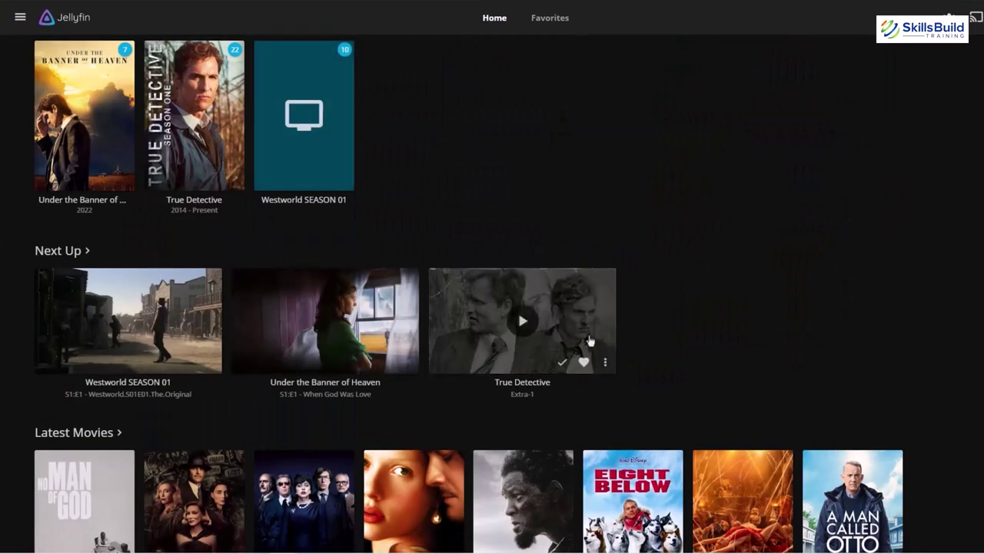
pyautogui.scroll(-5, 982, 390)
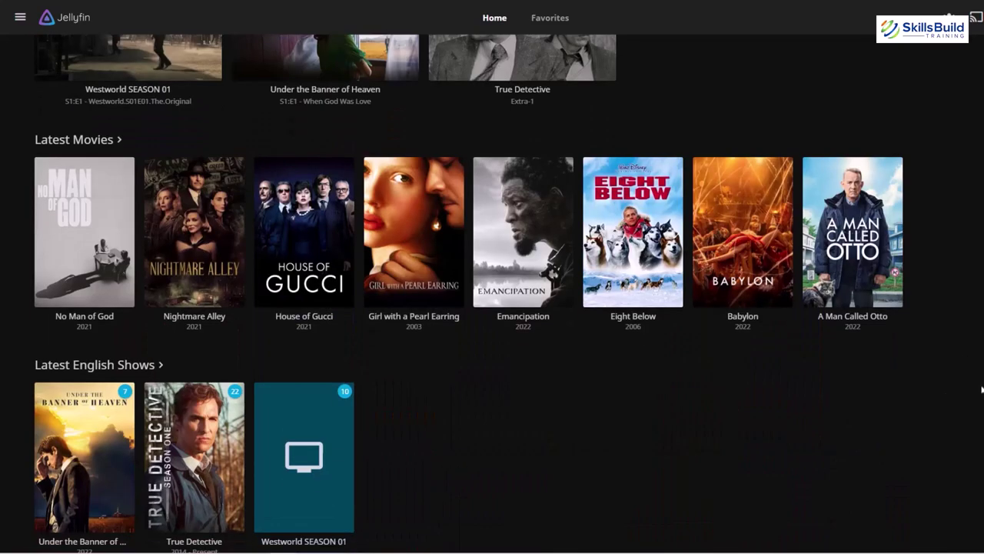
pyautogui.scroll(1, 534, 93)
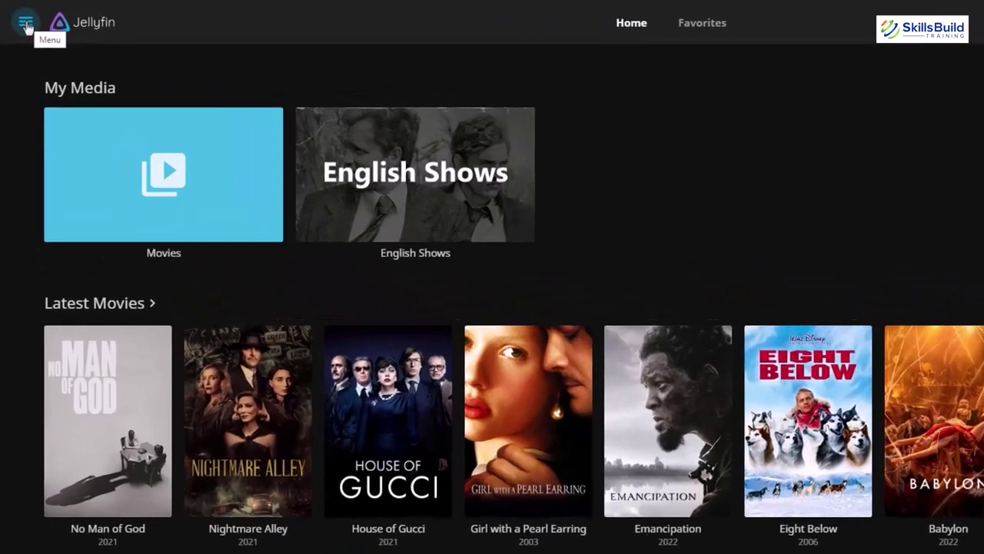
pyautogui.click(20, 17)
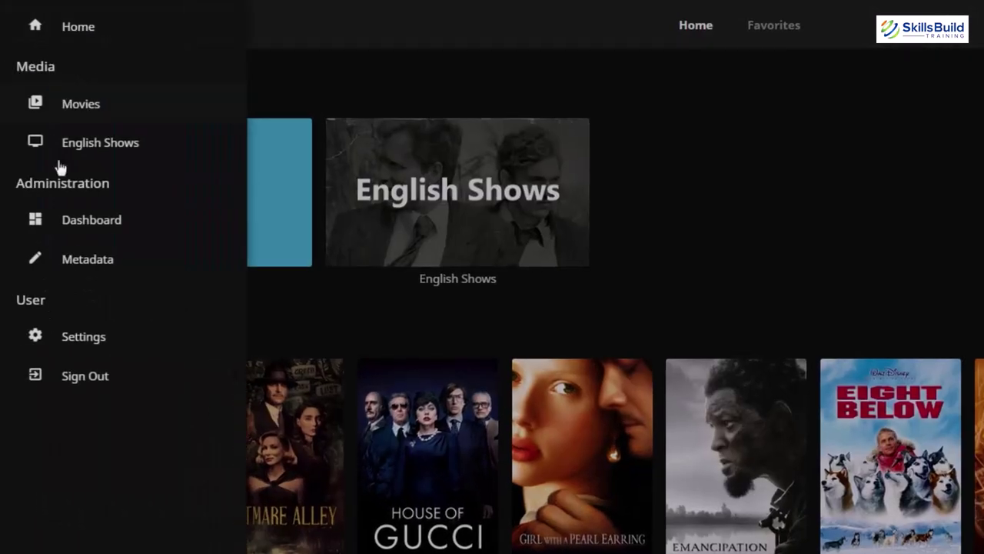
# Open the Movies library's Manage library settings from the Dashboard's Libraries page.
pyautogui.click(91, 223)
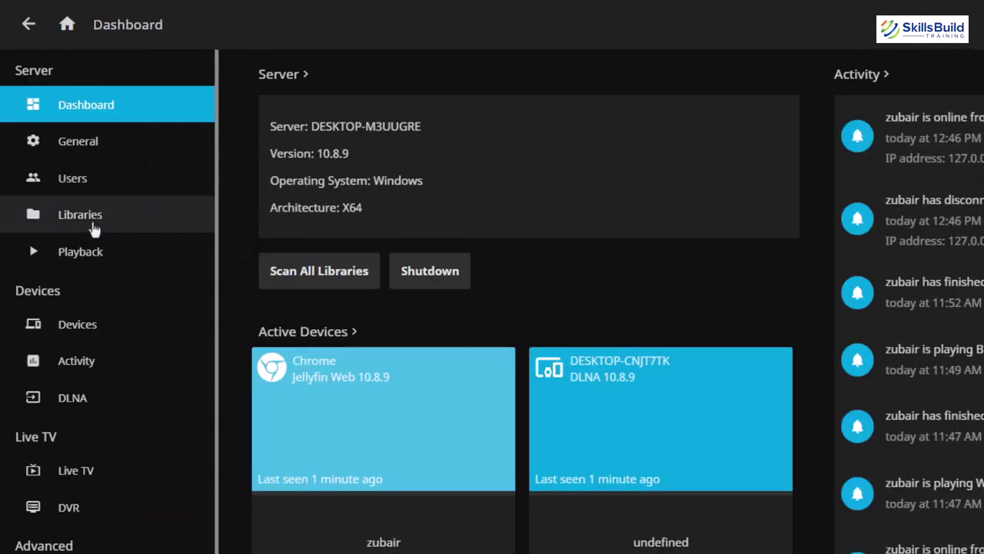
pyautogui.click(77, 206)
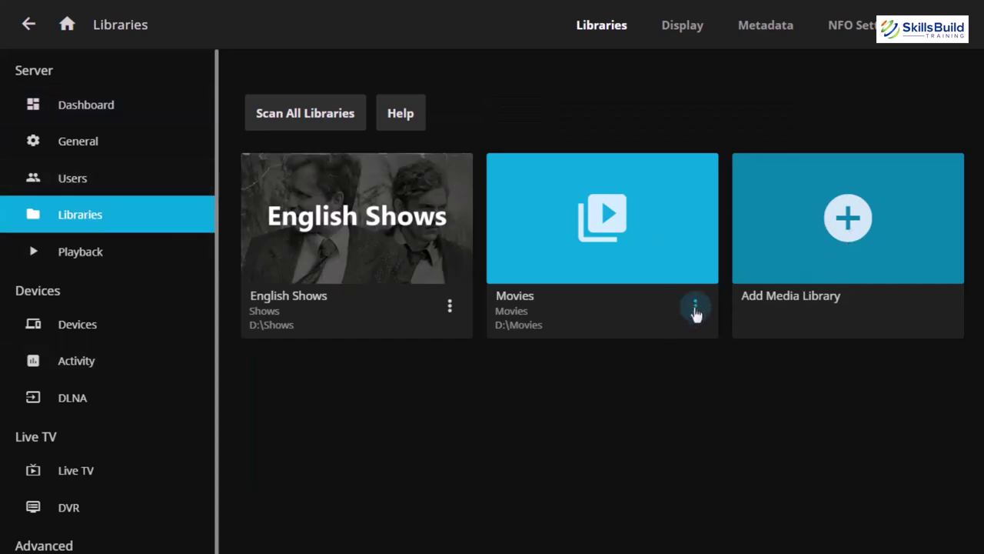
pyautogui.click(695, 308)
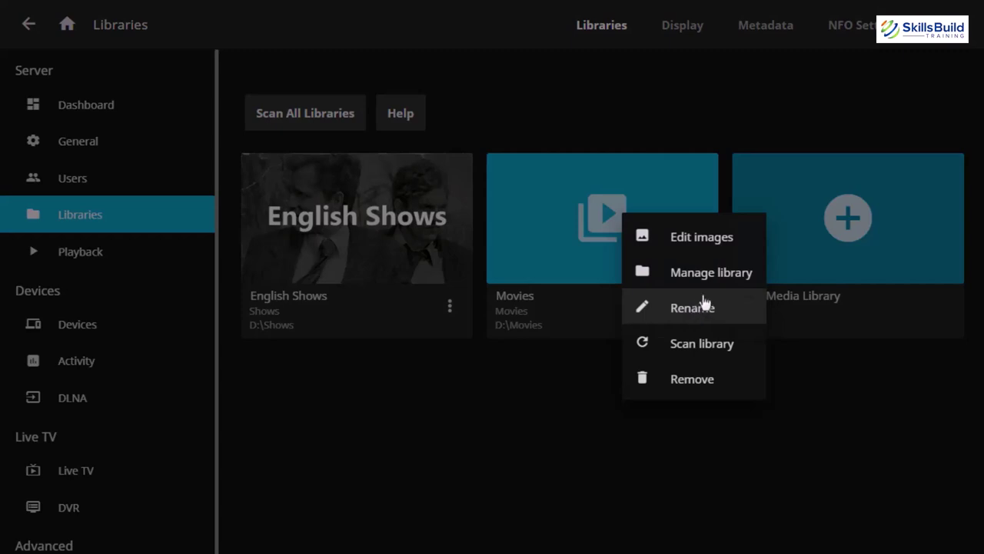
pyautogui.click(709, 275)
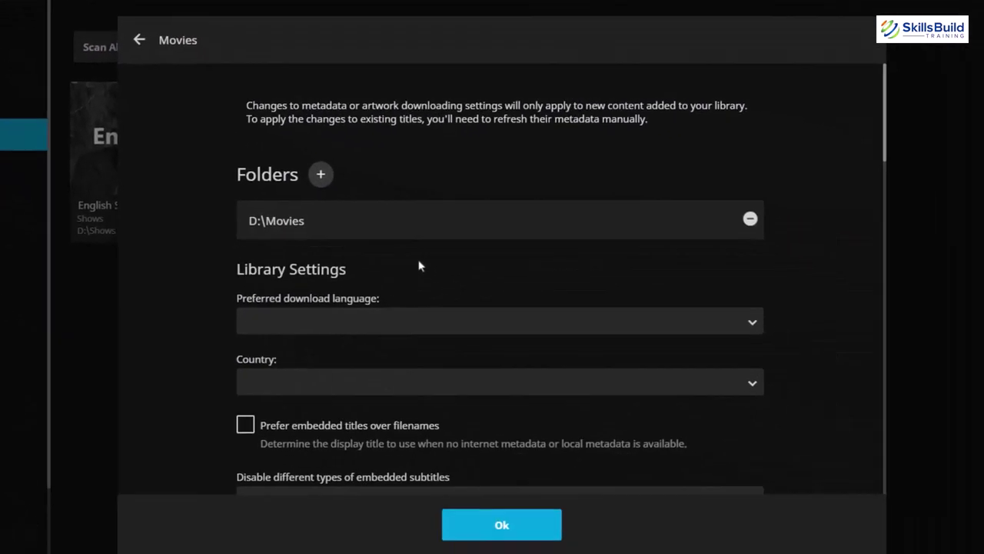
# Enable AniDB and AniList as Movies metadata downloaders, ranking AniDB above AniList.
pyautogui.scroll(-5, 615, 331)
pyautogui.scroll(-2, 404, 238)
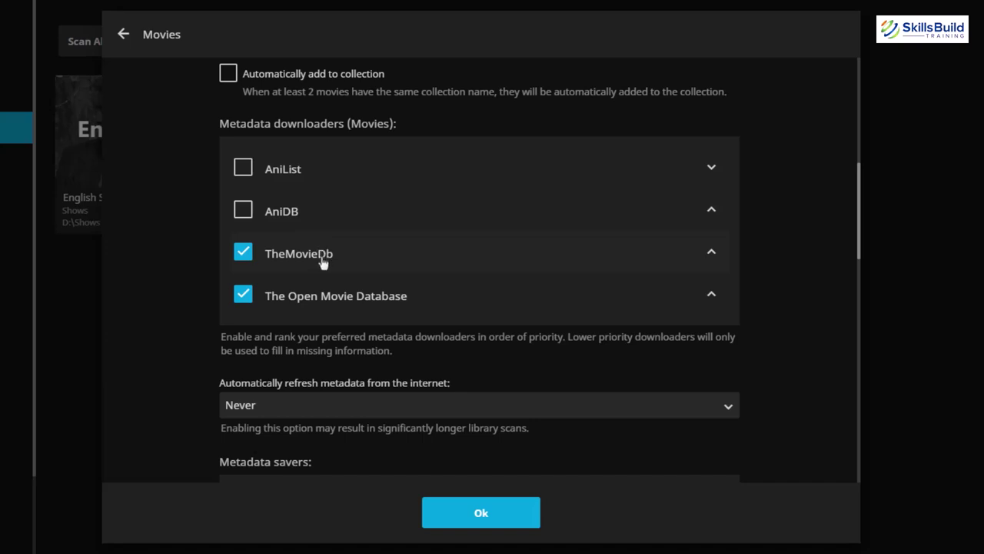
pyautogui.click(242, 212)
pyautogui.click(243, 170)
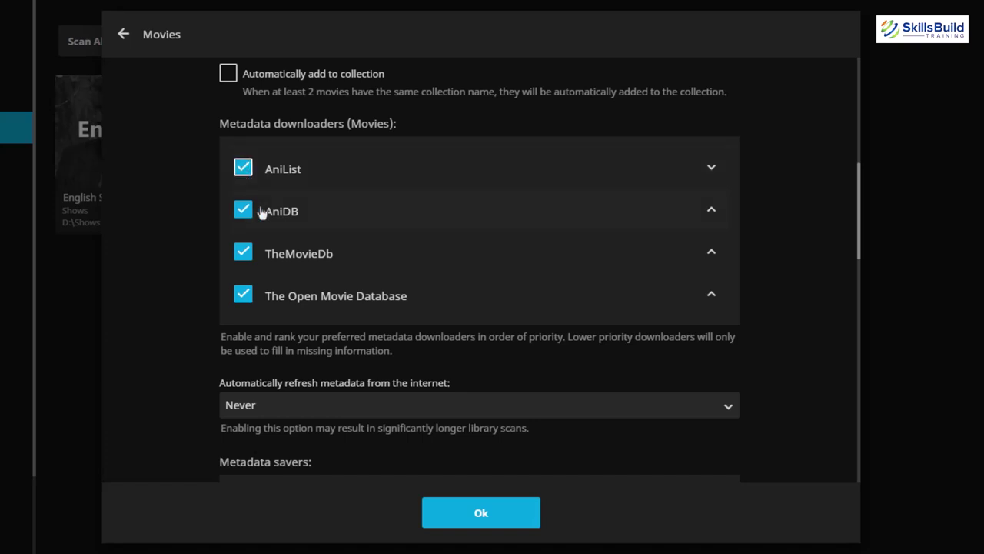
pyautogui.click(712, 209)
# Enable AniDB, Fanart and AniList image fetchers, ordered Fanart, AniDB, AniList, then TheMovieDb.
pyautogui.scroll(-2, 377, 254)
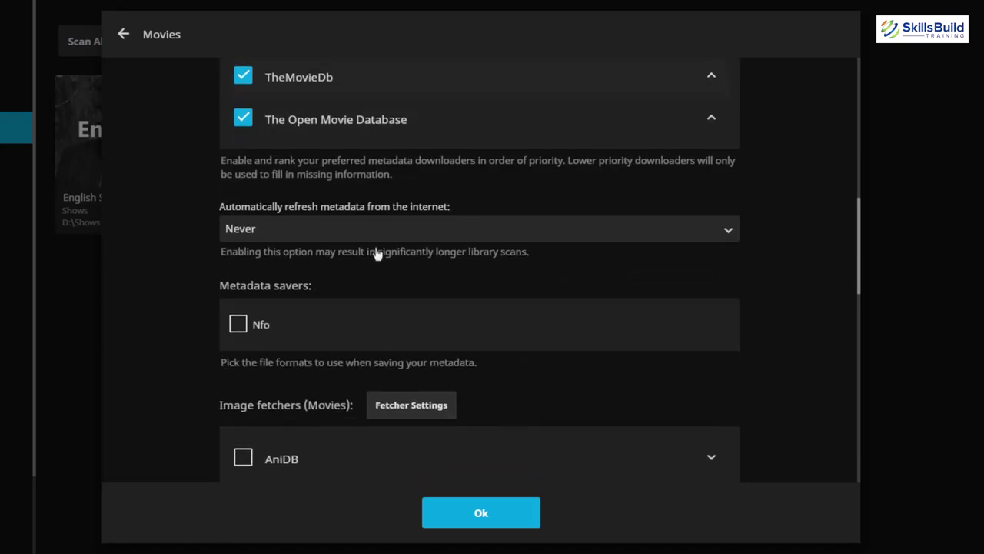
pyautogui.scroll(-5, 376, 240)
pyautogui.scroll(2, 376, 238)
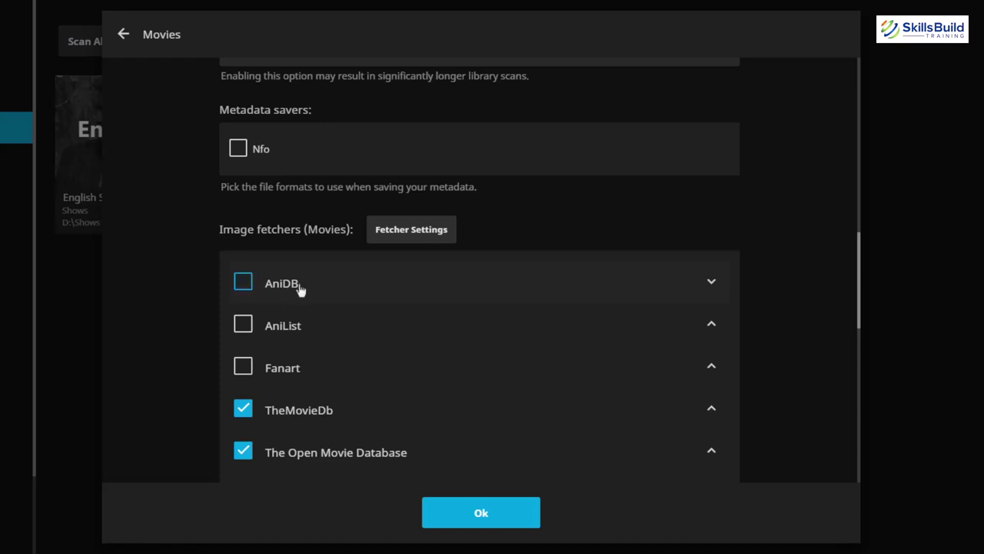
pyautogui.click(242, 284)
pyautogui.click(508, 383)
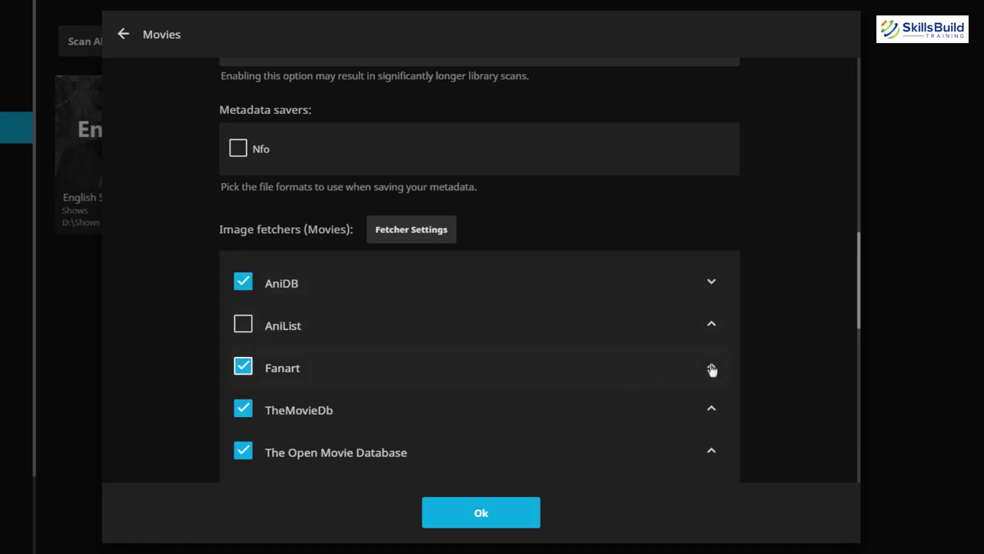
pyautogui.click(711, 369)
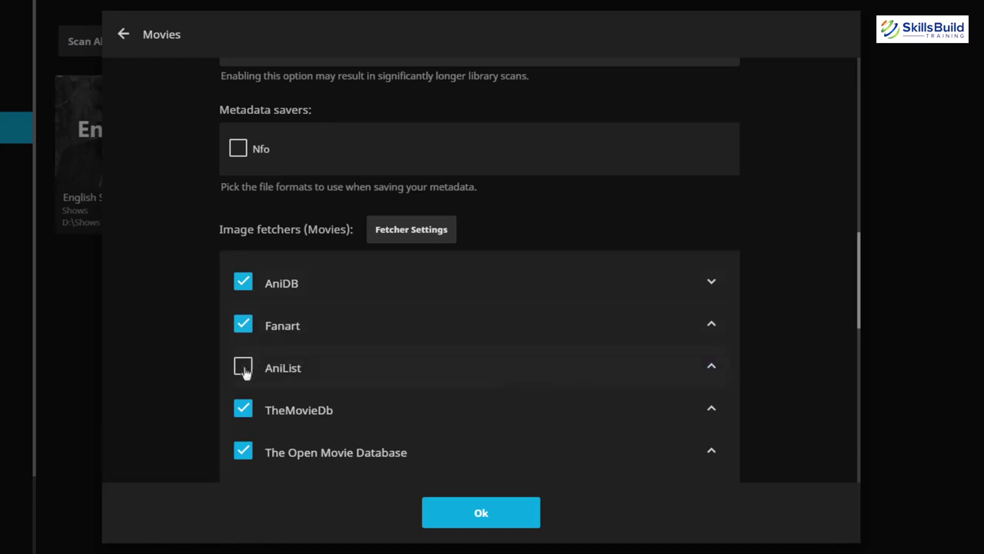
pyautogui.click(243, 369)
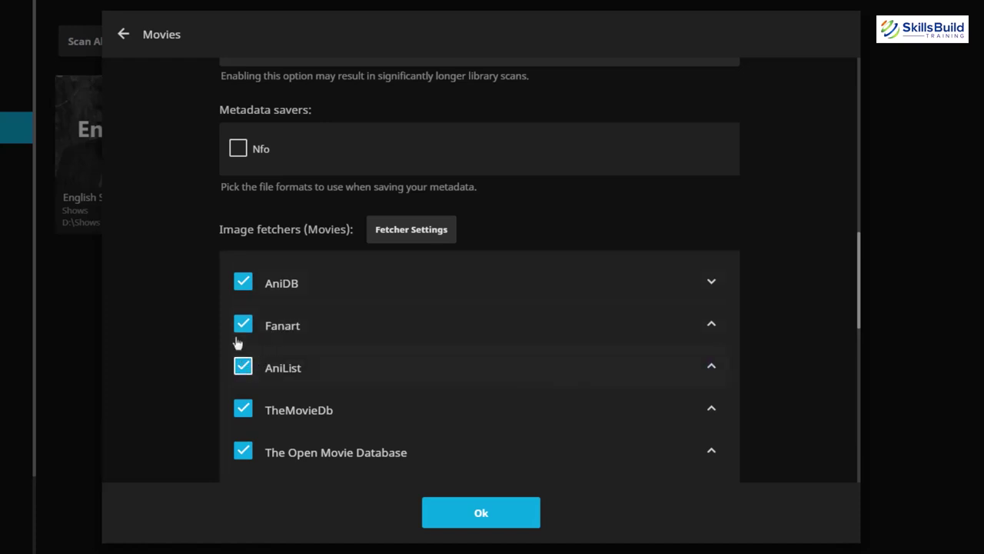
pyautogui.click(715, 330)
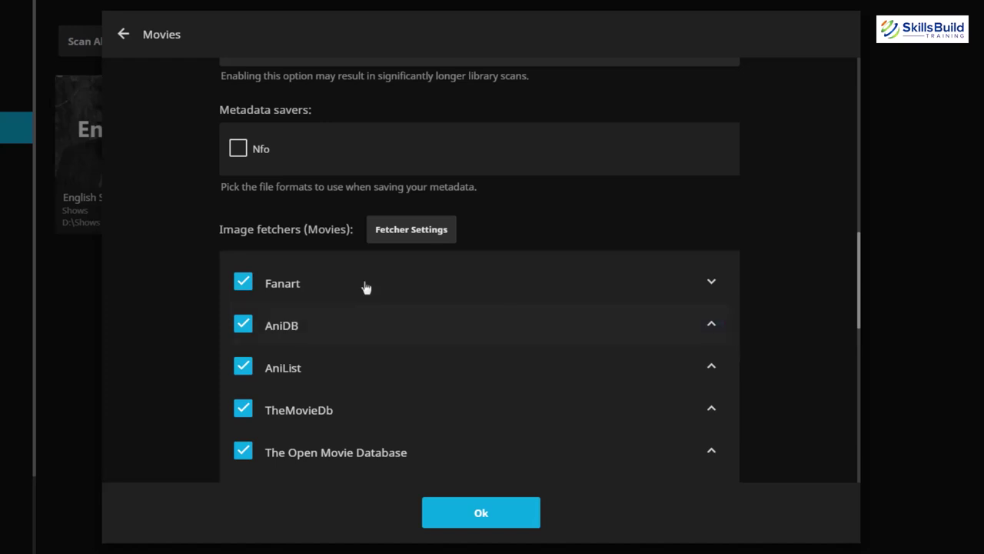
pyautogui.scroll(-9, 140, 285)
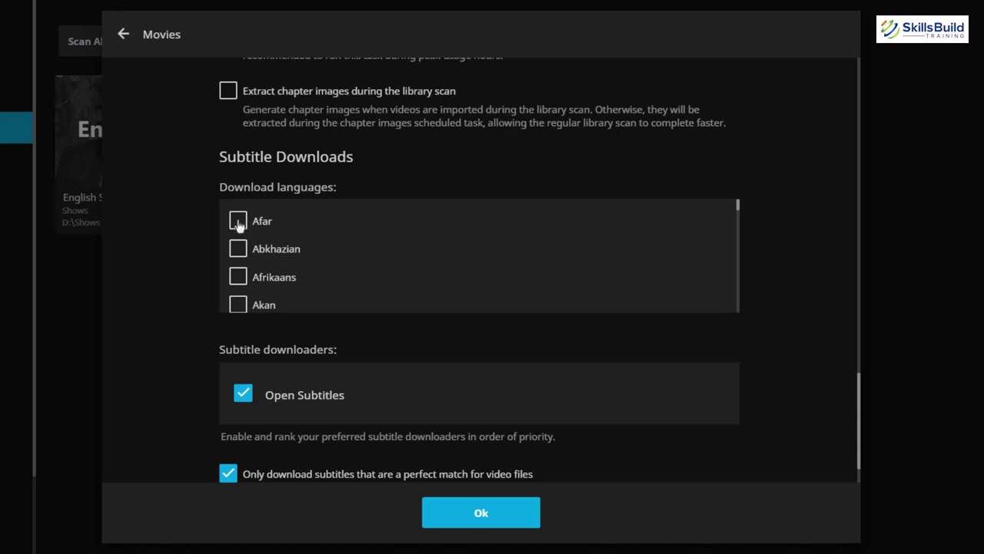
# Tick English as the Movies library's subtitle download language.
pyautogui.scroll(-12, 239, 224)
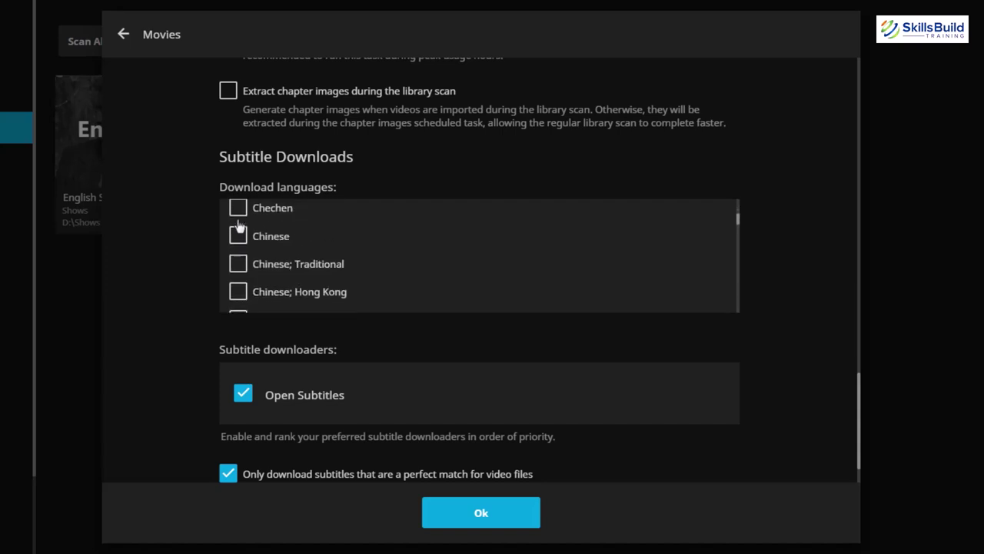
pyautogui.scroll(-3, 239, 224)
pyautogui.scroll(2, 238, 221)
pyautogui.click(254, 263)
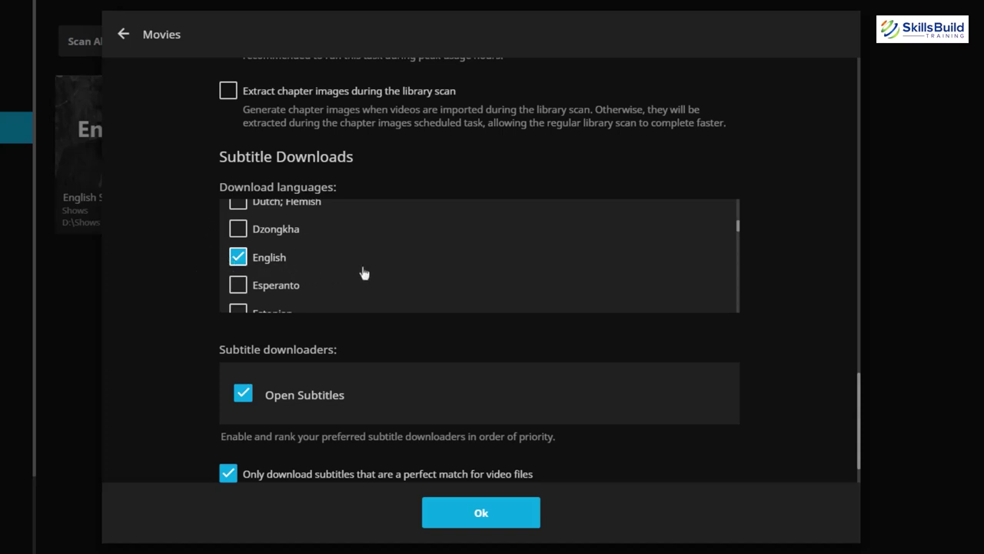
# Keep Open Subtitles enabled and save the Movies library settings with Ok.
pyautogui.scroll(-10, 281, 273)
pyautogui.scroll(-10, 281, 273)
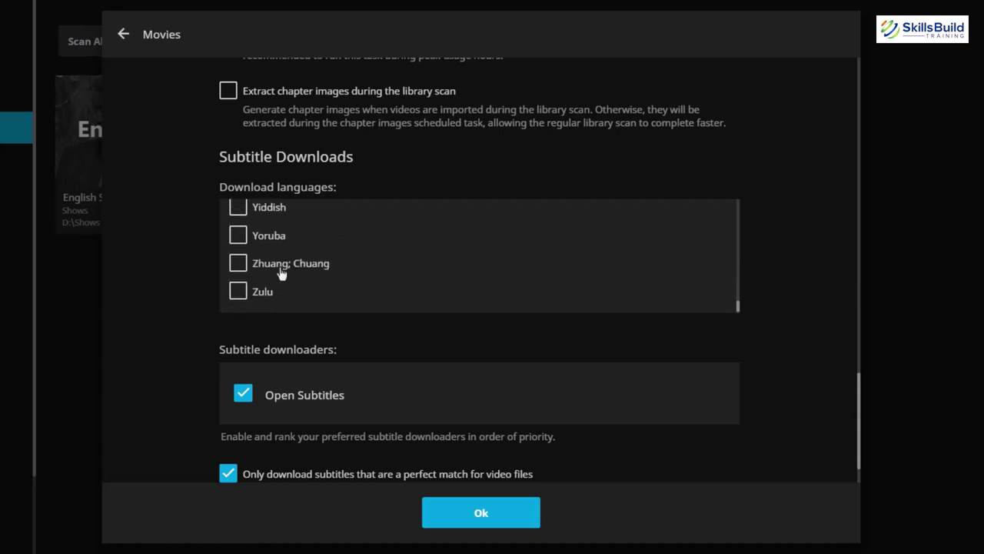
pyautogui.scroll(2, 281, 275)
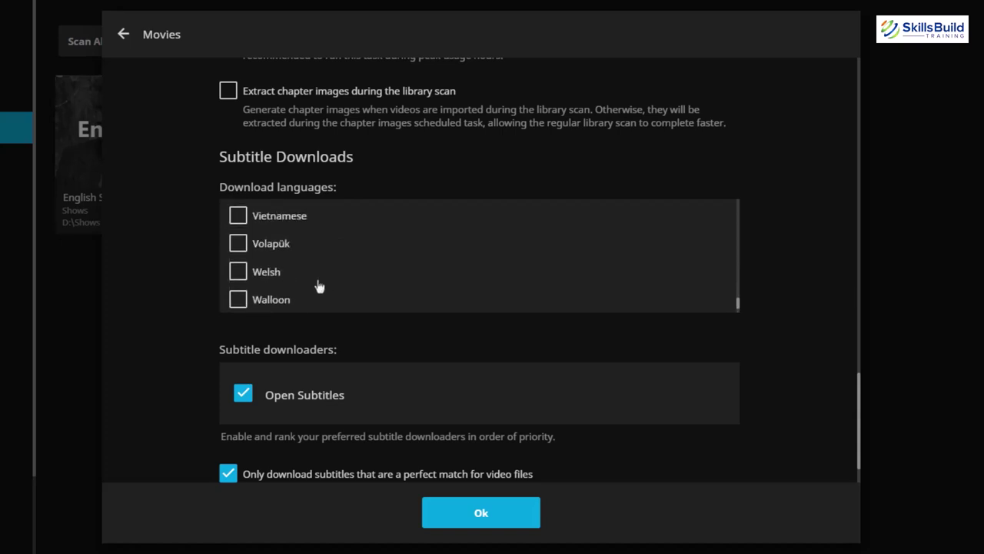
pyautogui.scroll(-2, 318, 288)
pyautogui.scroll(-5, 156, 274)
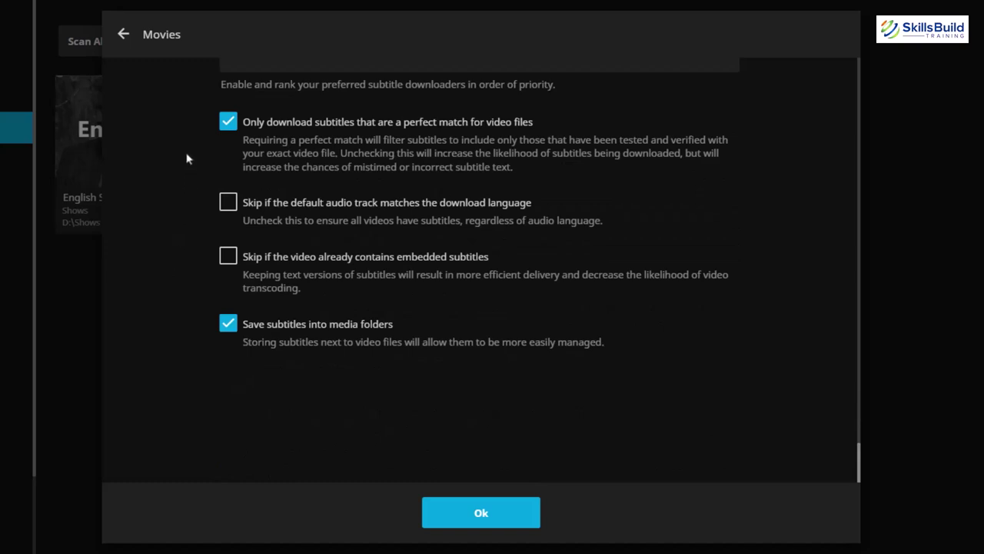
pyautogui.click(477, 512)
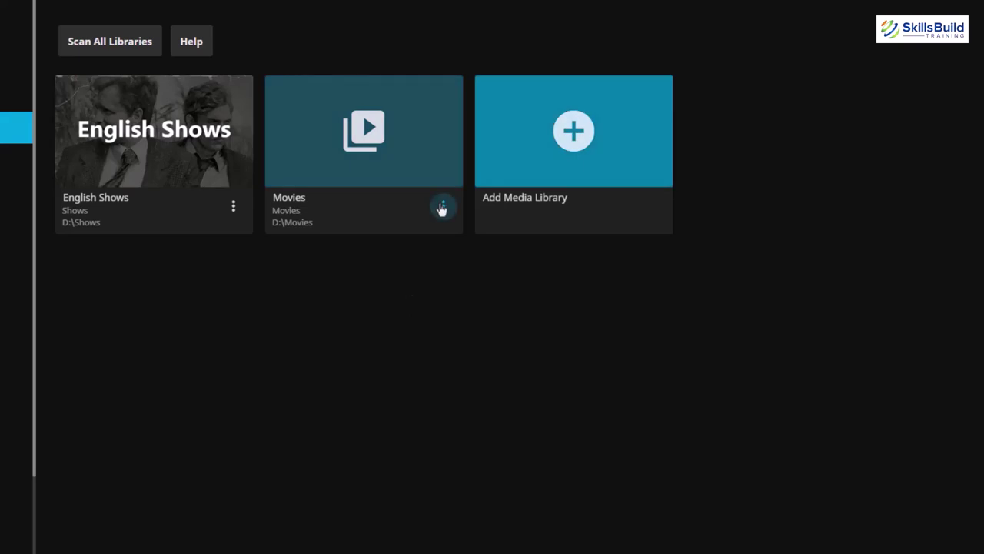
# Run a Movies library scan with Replace all metadata refresh mode, then return Home.
pyautogui.click(442, 206)
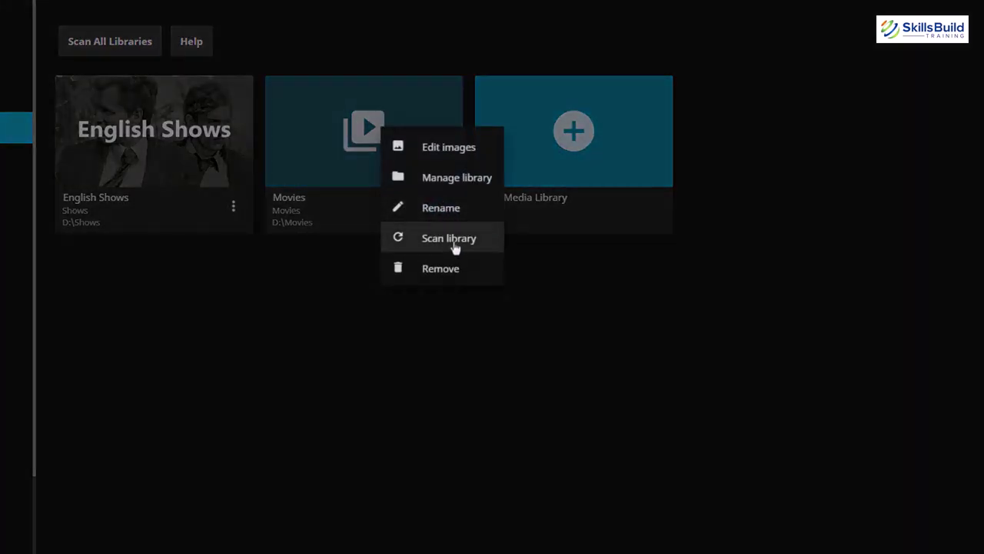
pyautogui.click(449, 245)
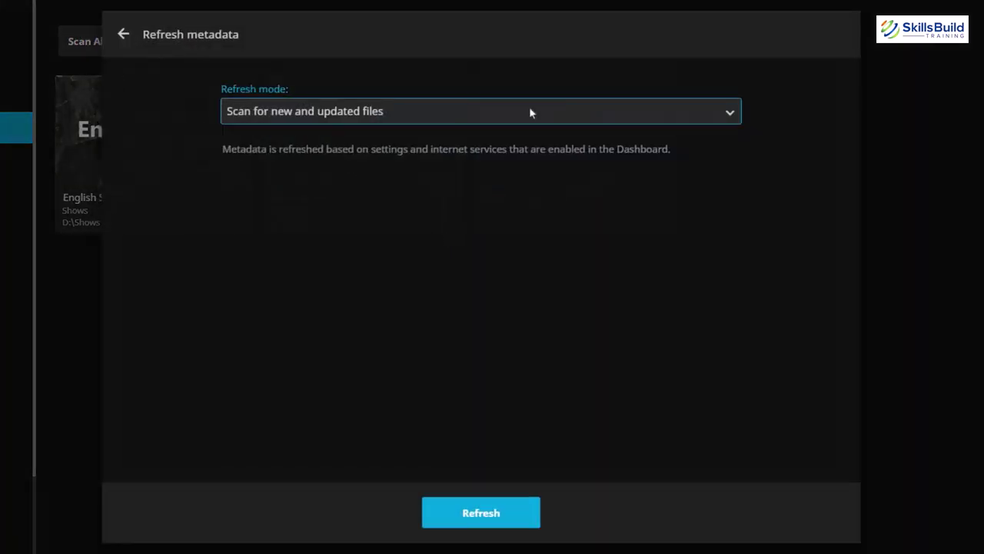
pyautogui.click(529, 113)
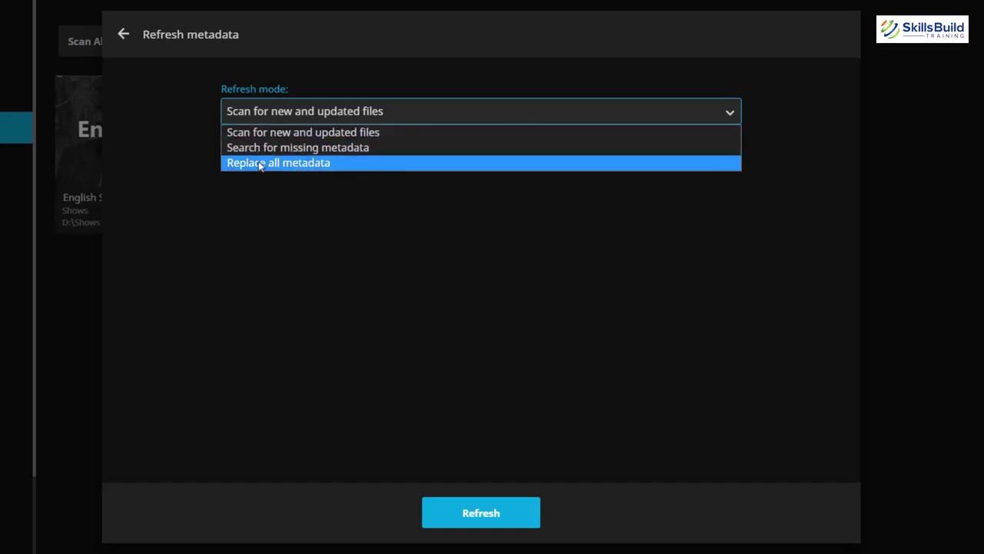
pyautogui.click(301, 164)
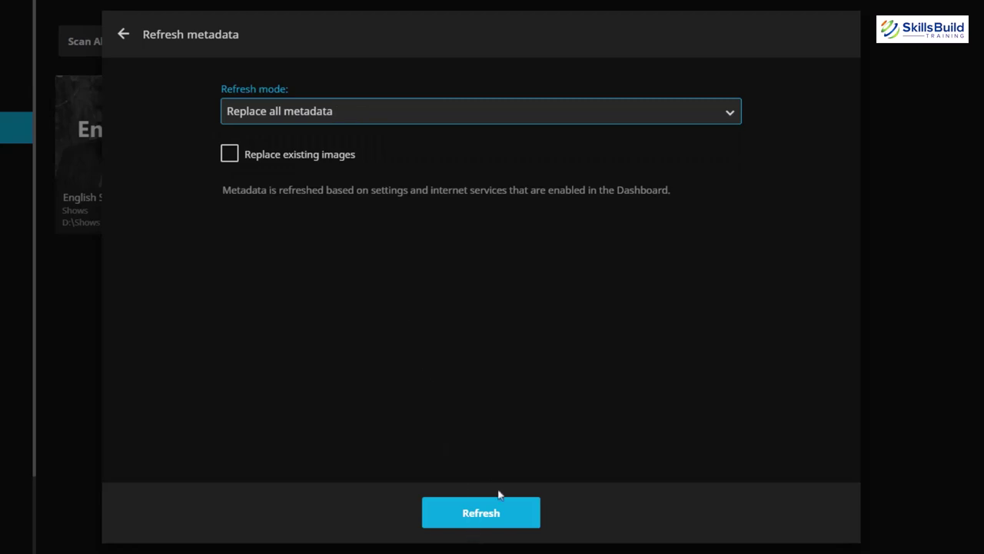
pyautogui.click(493, 513)
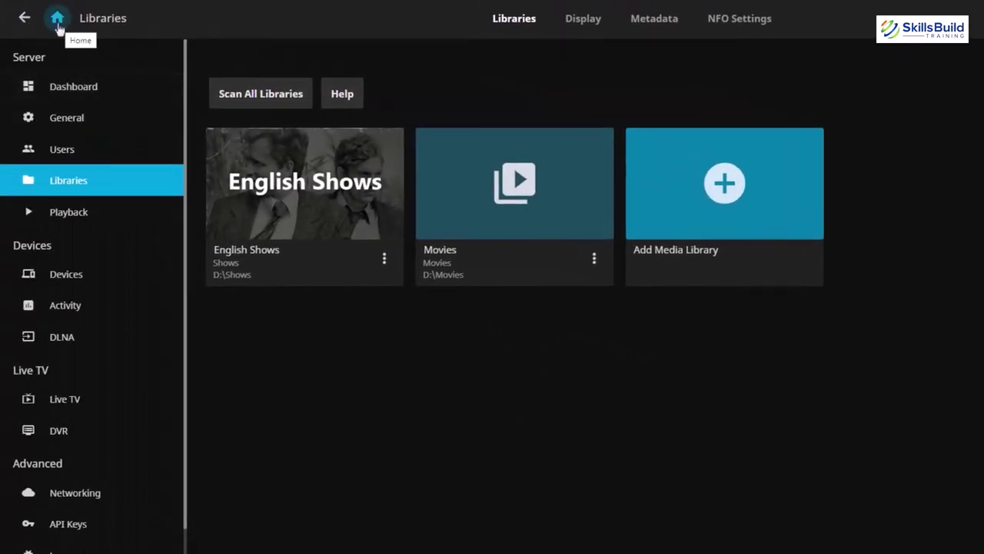
pyautogui.click(57, 18)
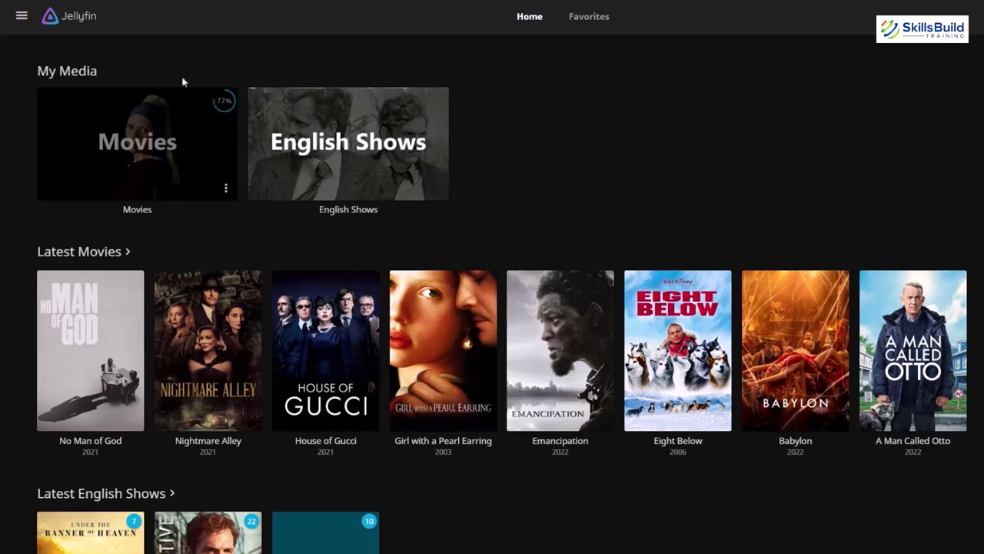
# Open the Movies library from Home and show the More menu for Big Eyes.
pyautogui.click(152, 140)
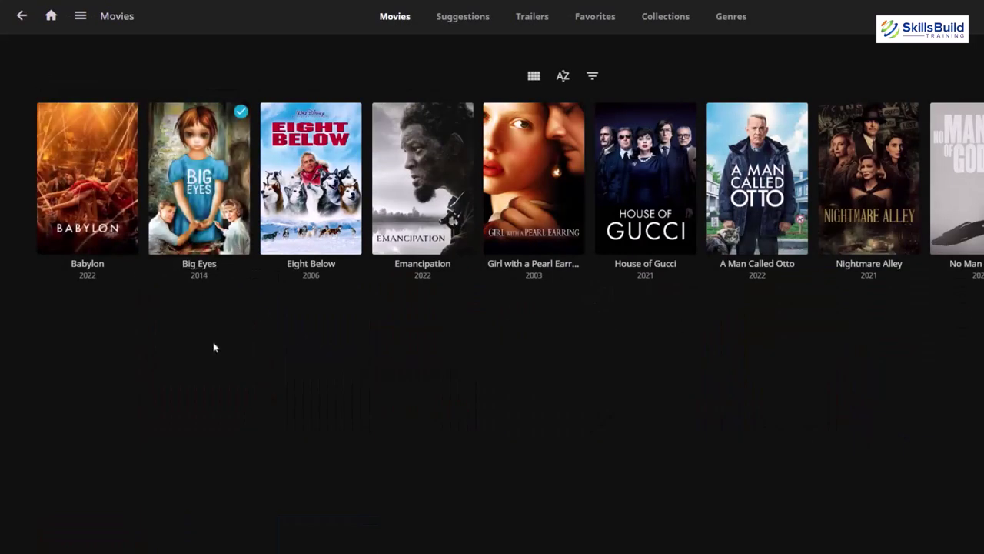
pyautogui.moveTo(238, 228)
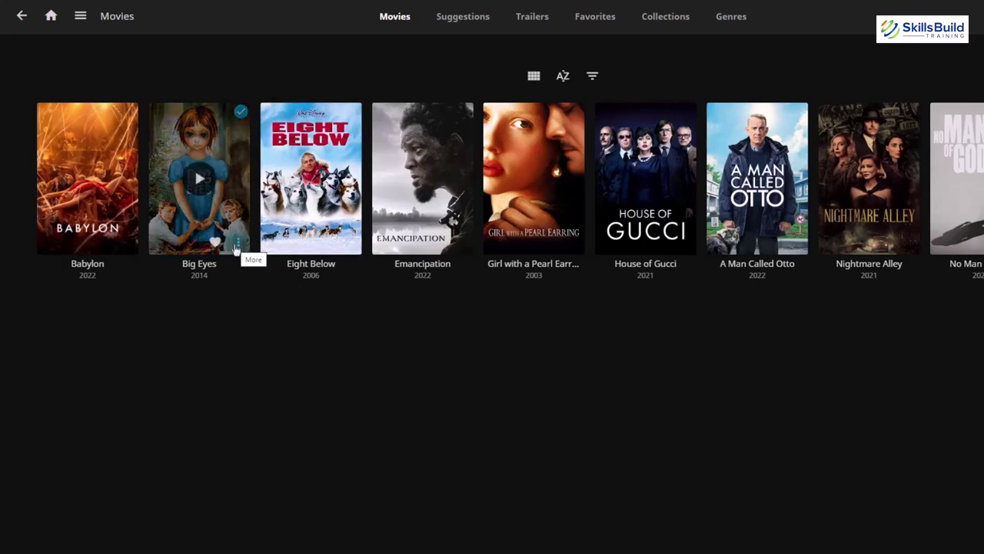
pyautogui.click(237, 248)
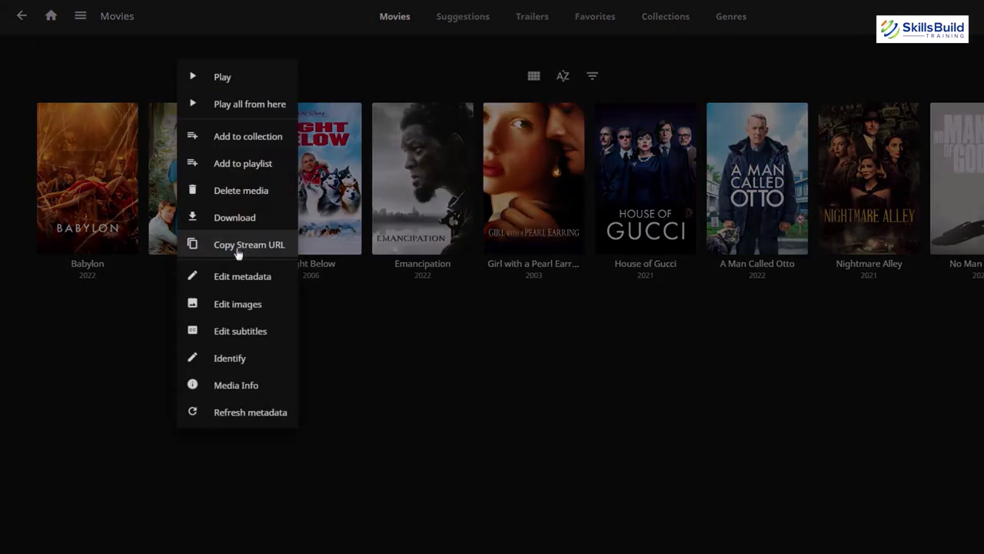
pyautogui.click(254, 306)
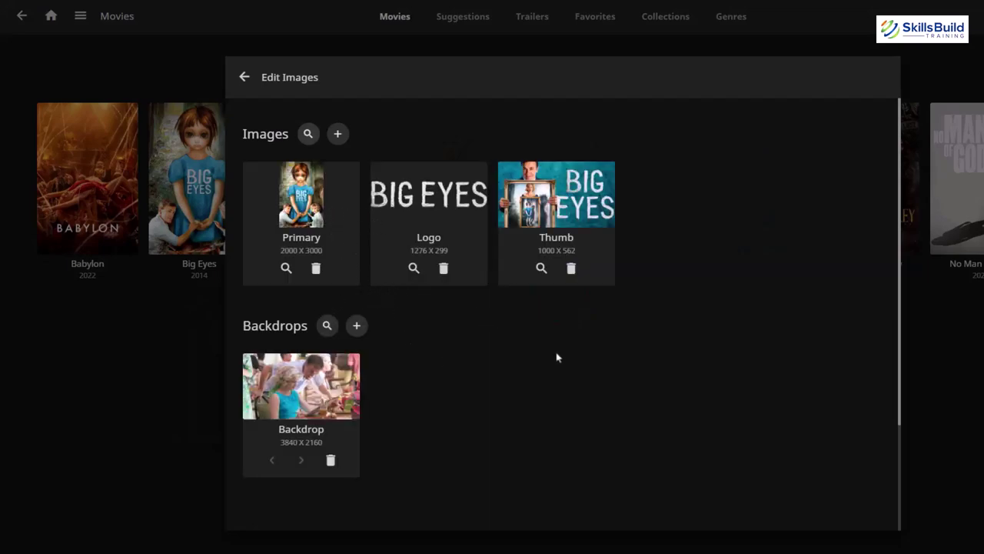
pyautogui.click(285, 269)
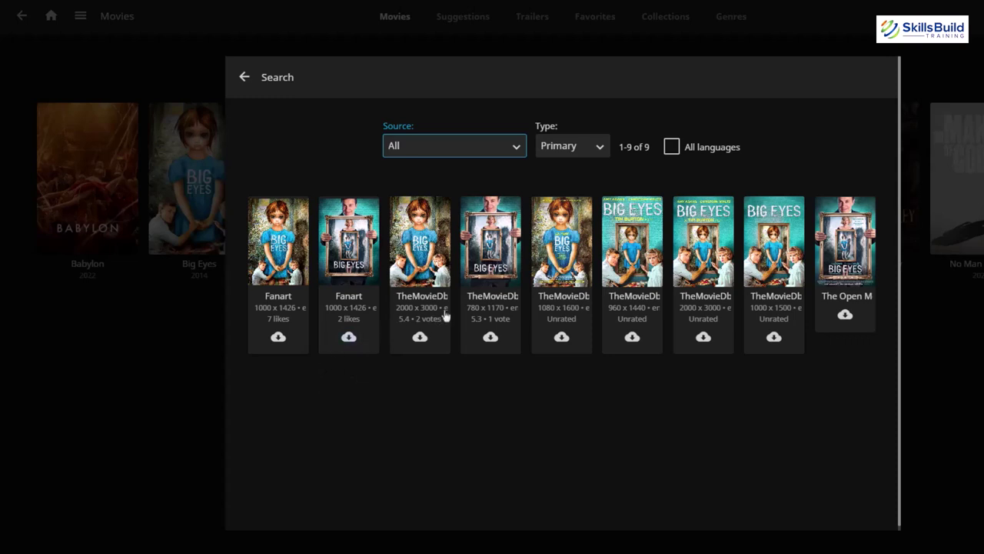
pyautogui.click(245, 76)
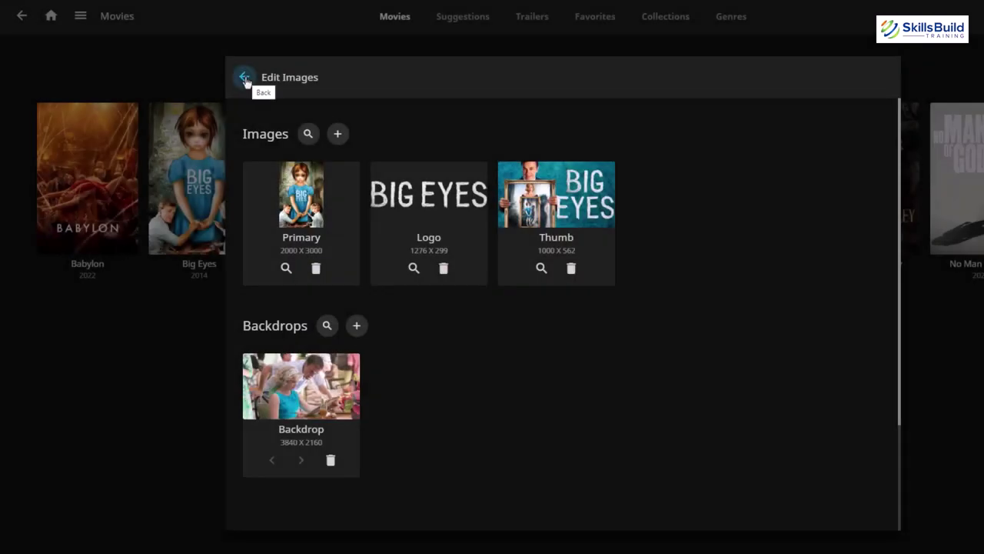
pyautogui.click(245, 77)
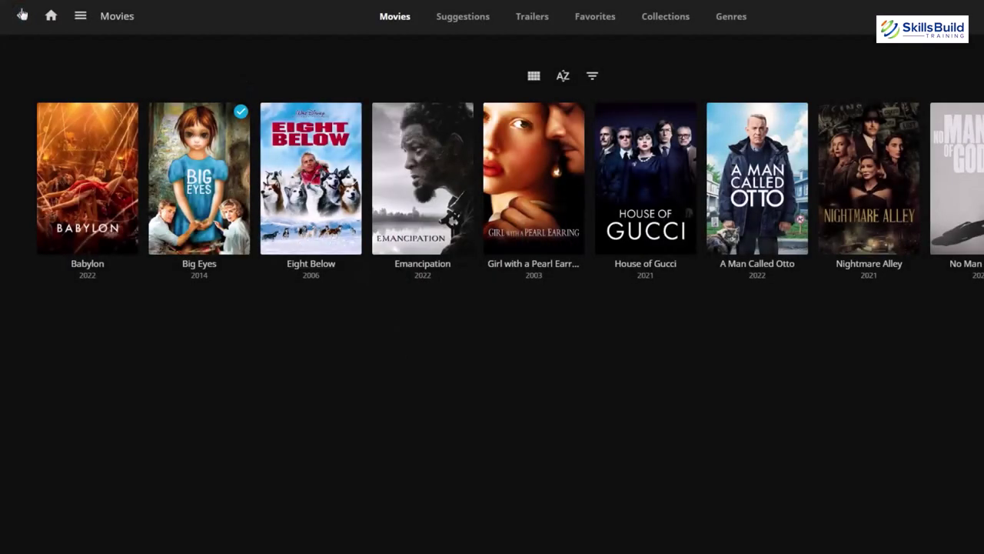
# Open the Edit images editor for True Detective in the English Shows library.
pyautogui.click(21, 15)
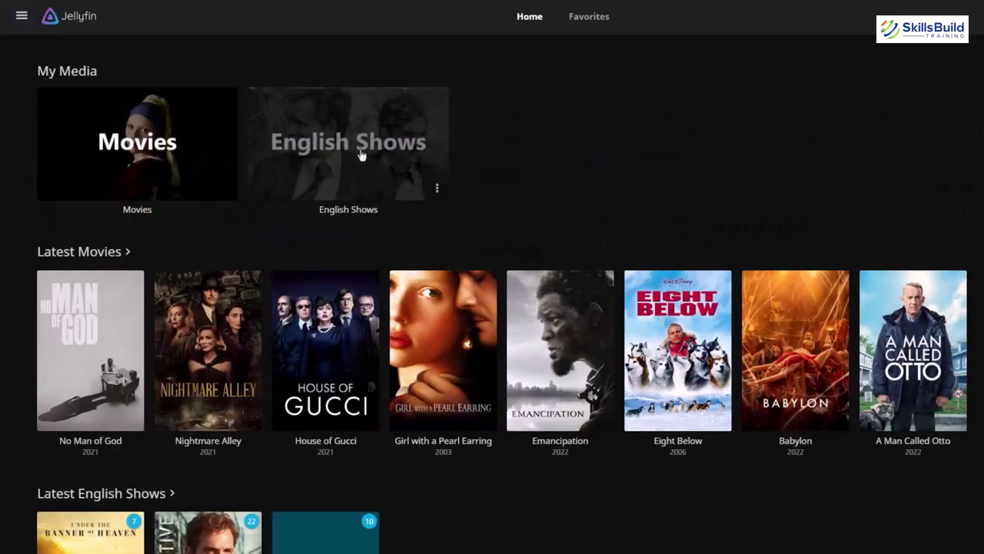
pyautogui.click(344, 158)
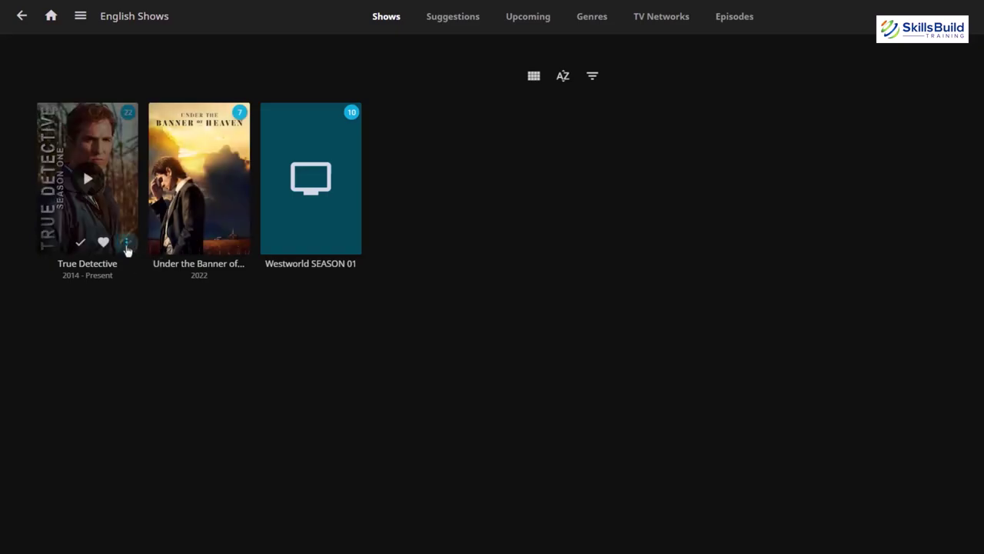
pyautogui.click(127, 246)
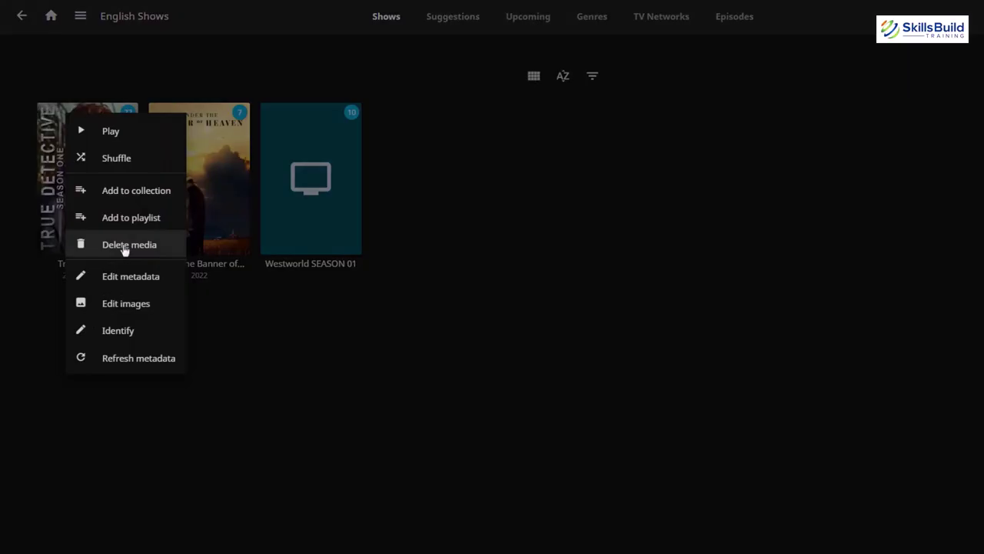
pyautogui.click(129, 306)
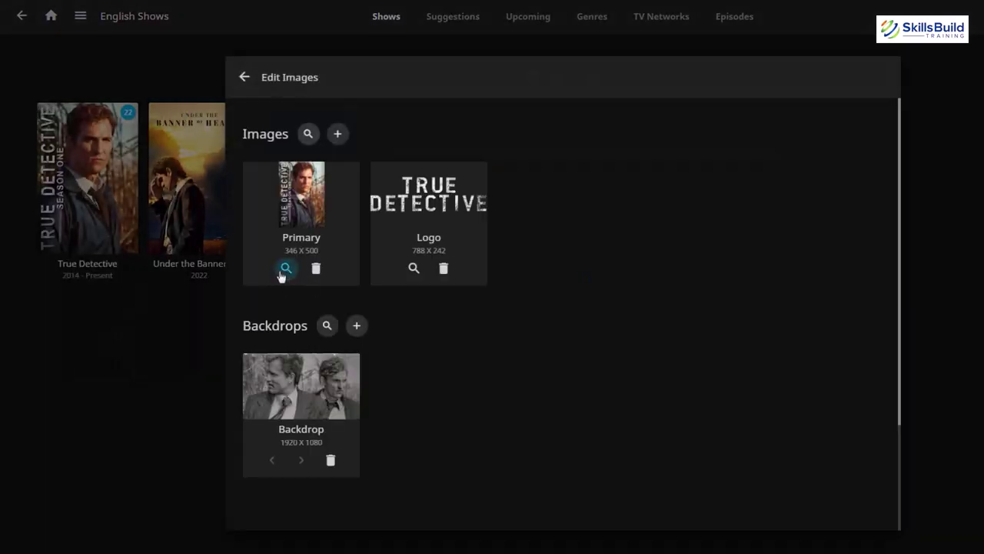
# Browse the 79 online Primary posters, keep the current image, and back out to Home.
pyautogui.click(286, 267)
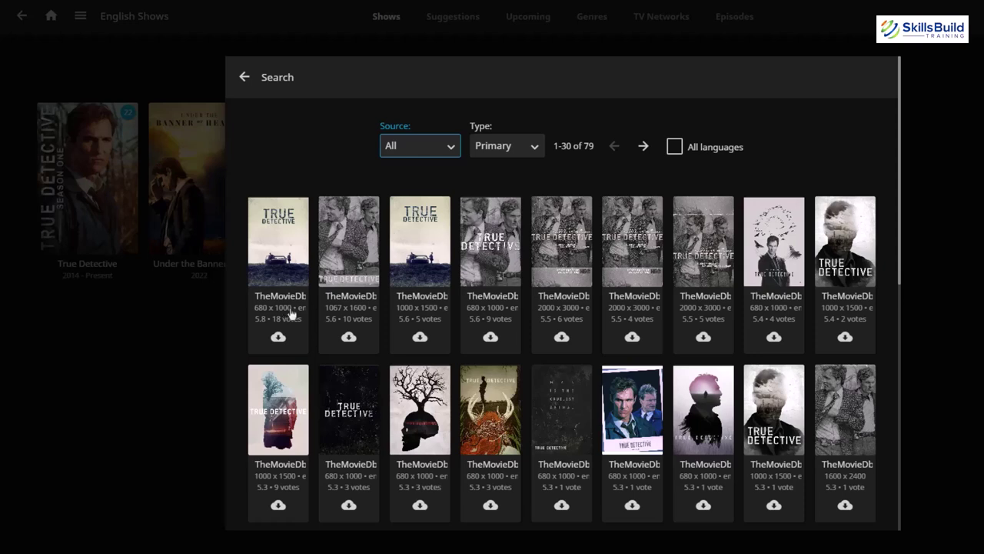
pyautogui.click(490, 336)
pyautogui.click(246, 78)
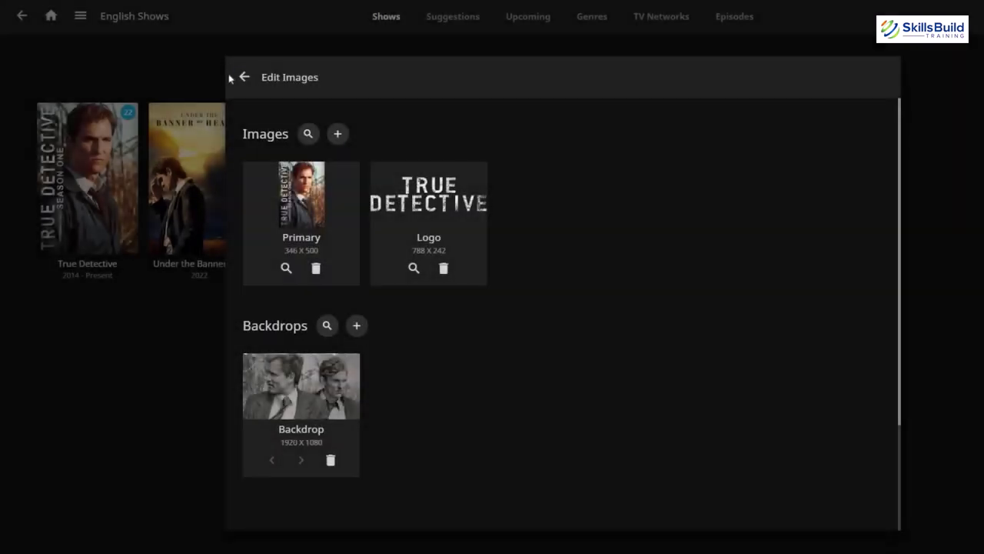
pyautogui.click(240, 77)
pyautogui.click(32, 18)
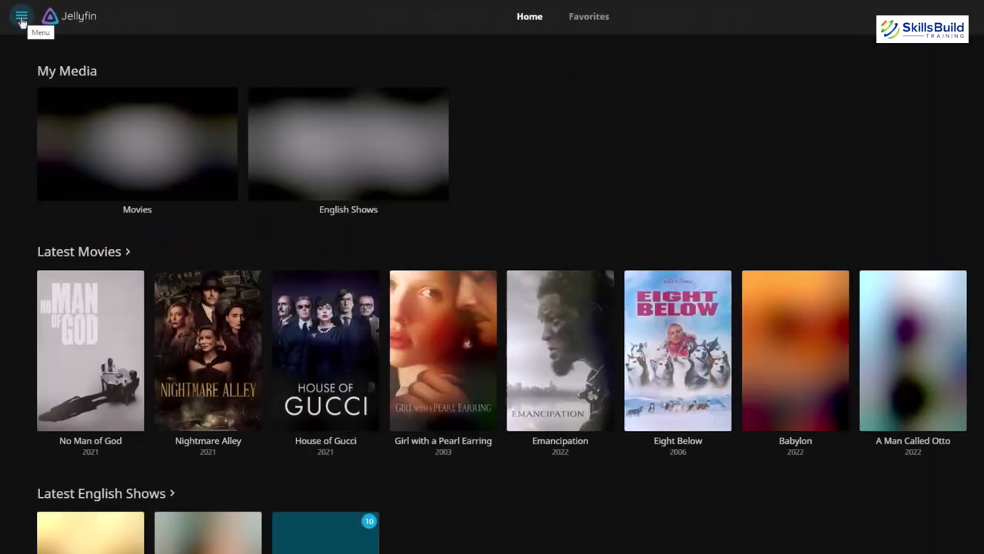
# Check English Shows uses TheMovieDb and The Open Movie Database downloaders, confirm with Ok, go Home.
pyautogui.click(19, 17)
pyautogui.click(52, 171)
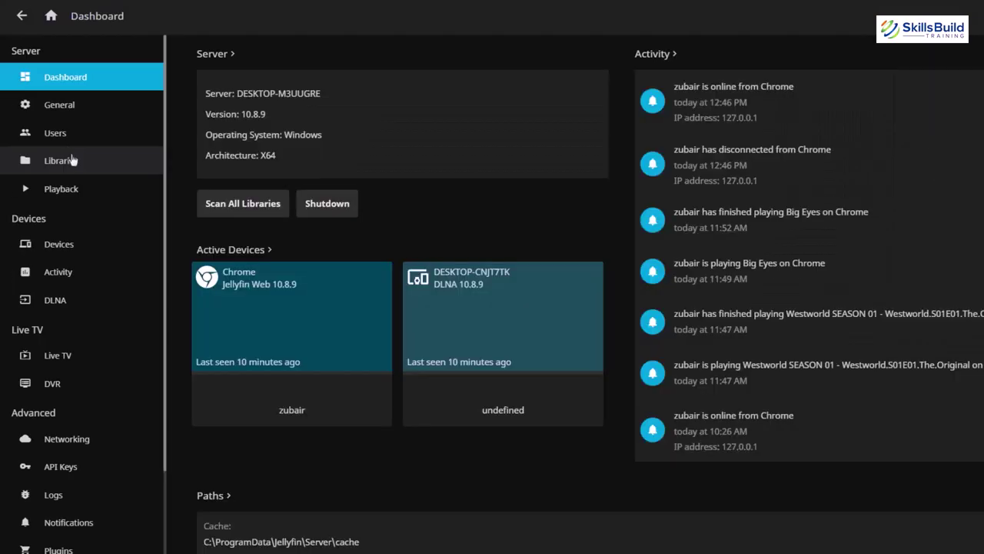
pyautogui.click(73, 161)
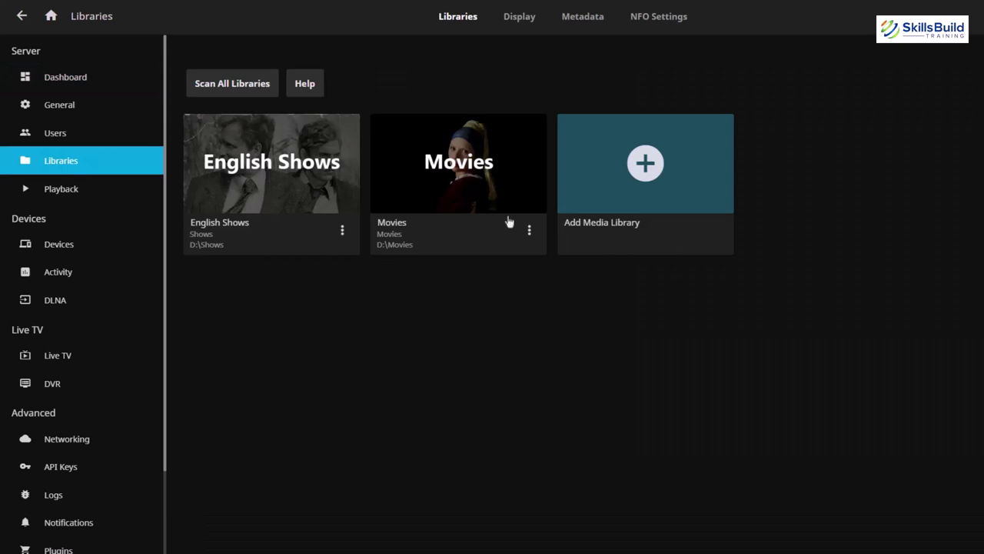
pyautogui.click(342, 231)
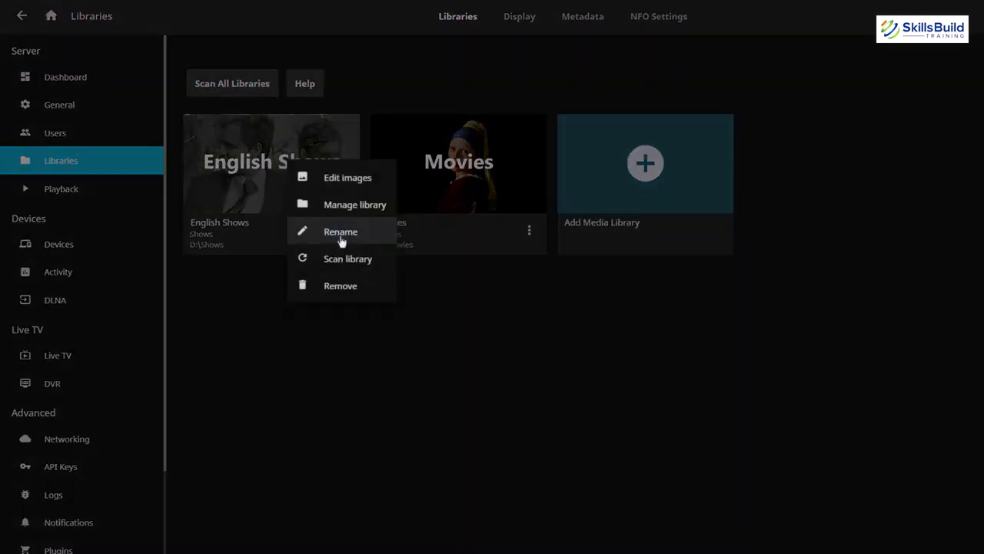
pyautogui.click(355, 205)
pyautogui.scroll(-8, 435, 294)
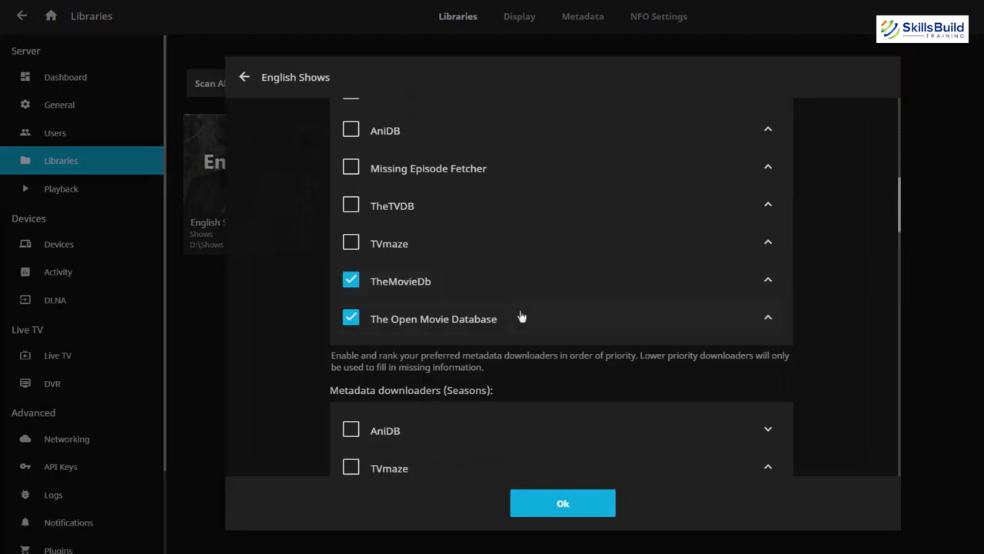
pyautogui.click(562, 503)
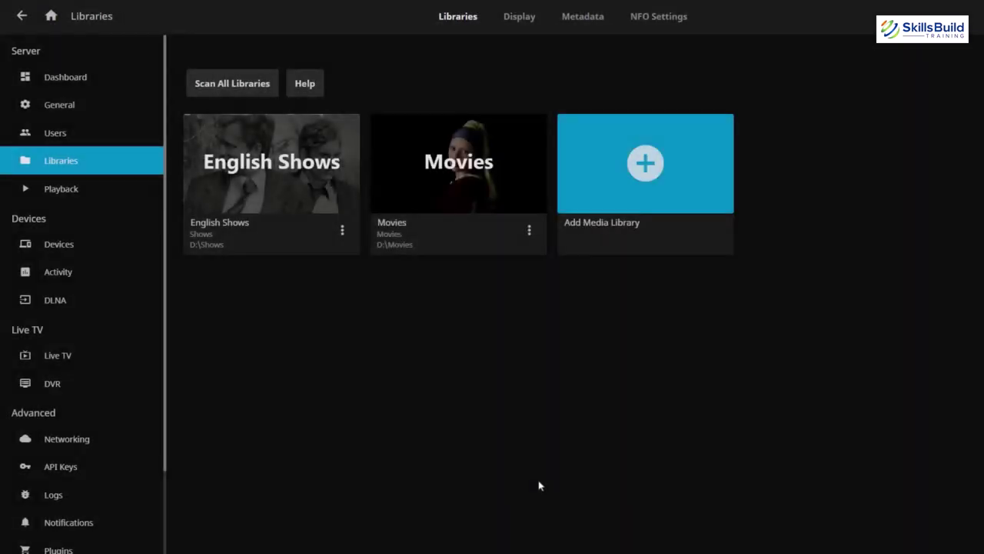
pyautogui.click(51, 17)
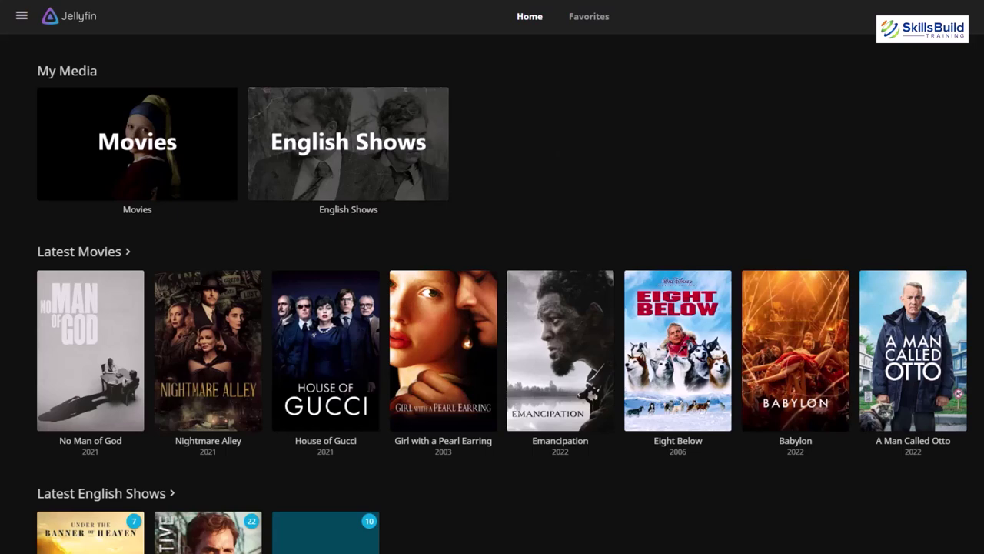
# Find the Skin Manager plugin on the Dashboard's Plugins page and open it.
pyautogui.click(22, 15)
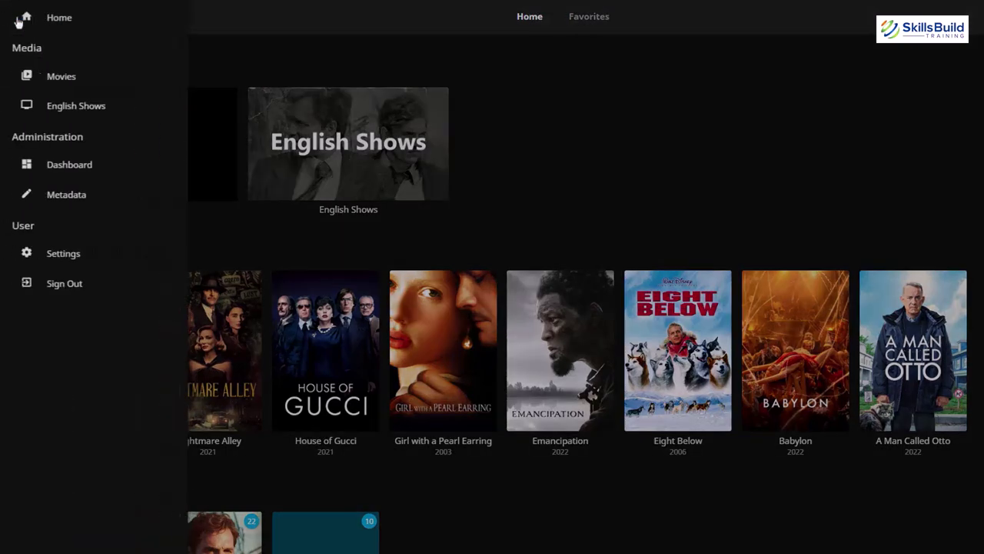
pyautogui.click(58, 167)
pyautogui.scroll(-3, 64, 261)
pyautogui.click(66, 401)
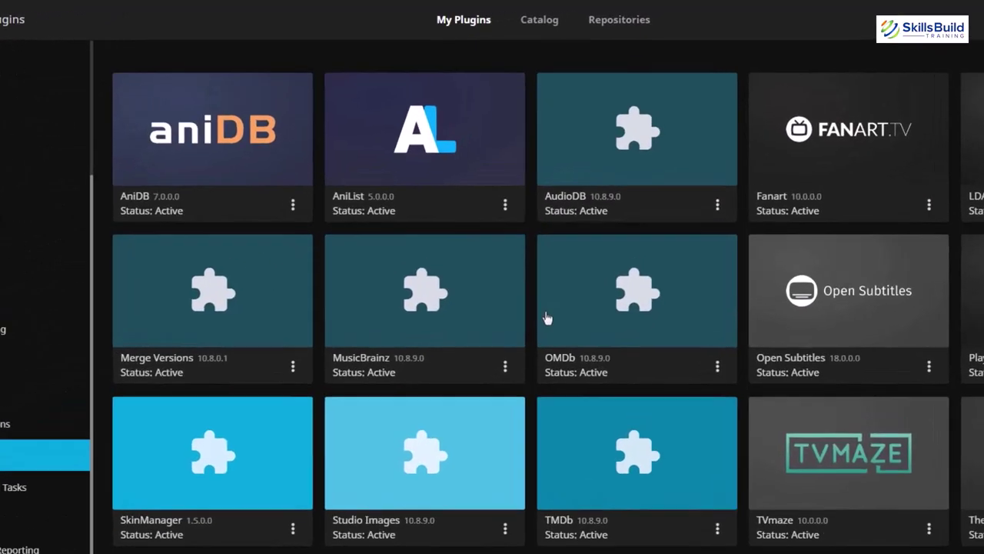
pyautogui.hotkey('ctrl', 'f')
pyautogui.write('skin')
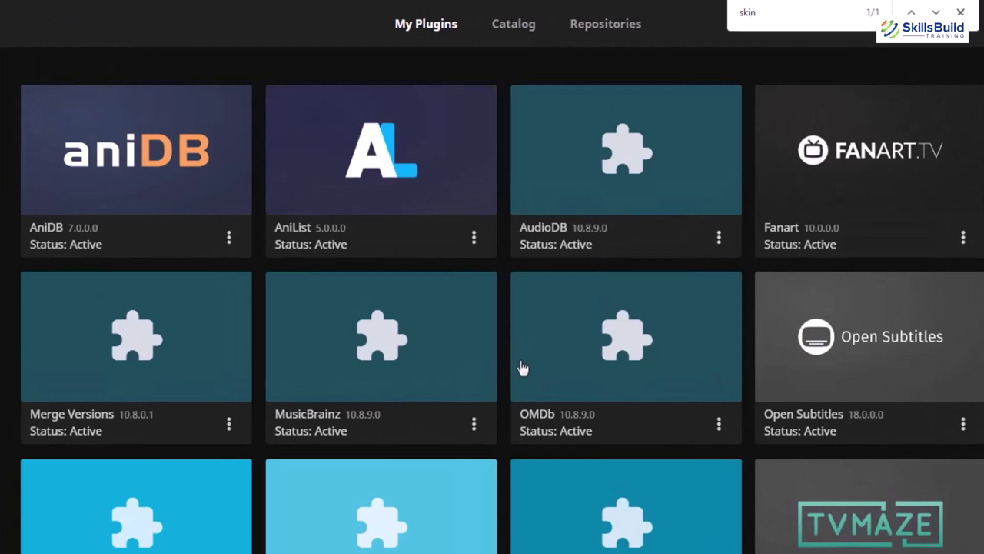
pyautogui.click(107, 547)
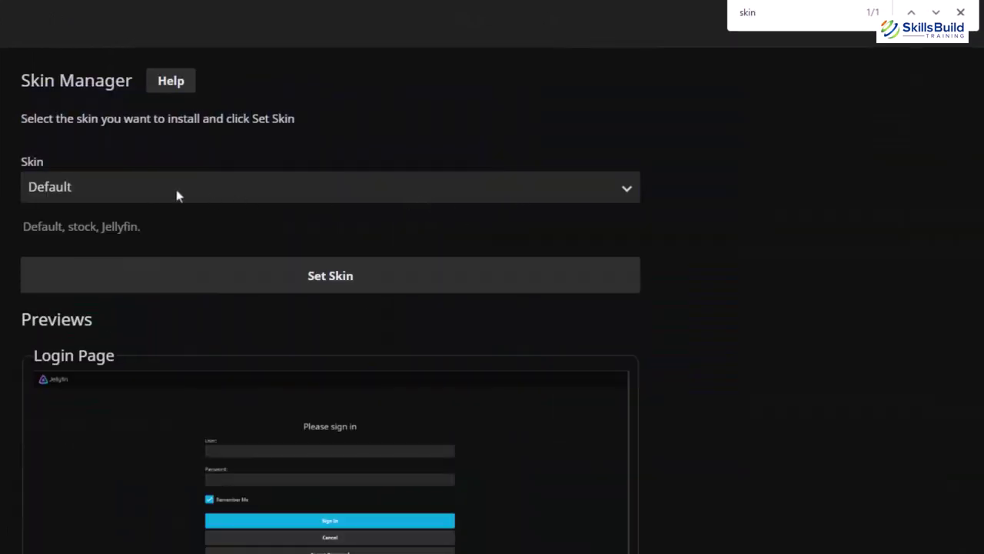
# Preview the JellySkin option in the Skin dropdown.
pyautogui.click(626, 189)
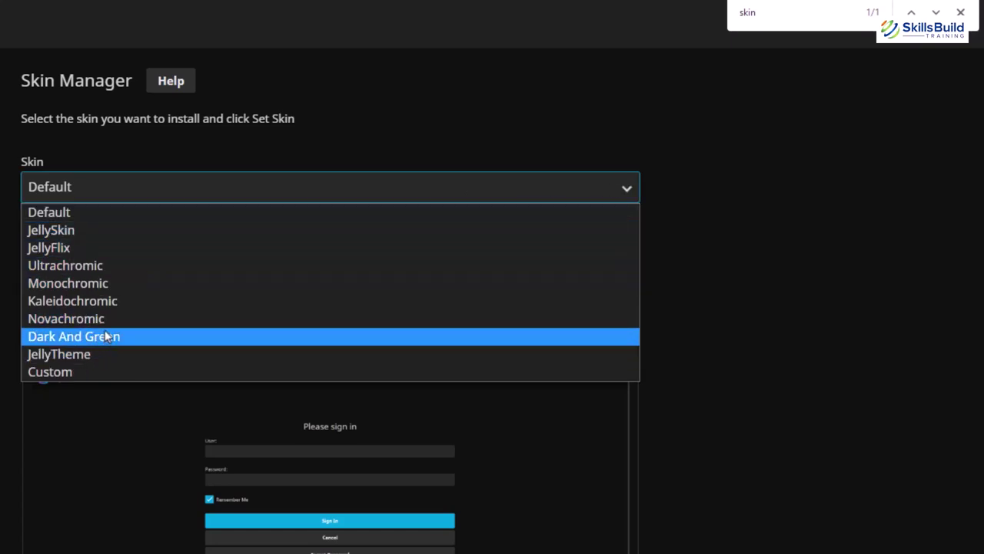
pyautogui.click(98, 230)
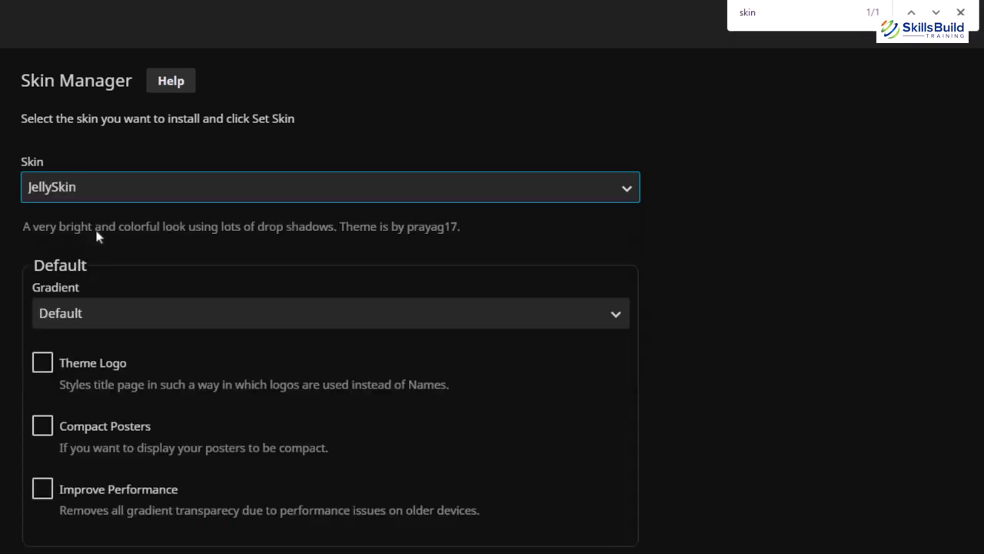
pyautogui.scroll(-5, 209, 465)
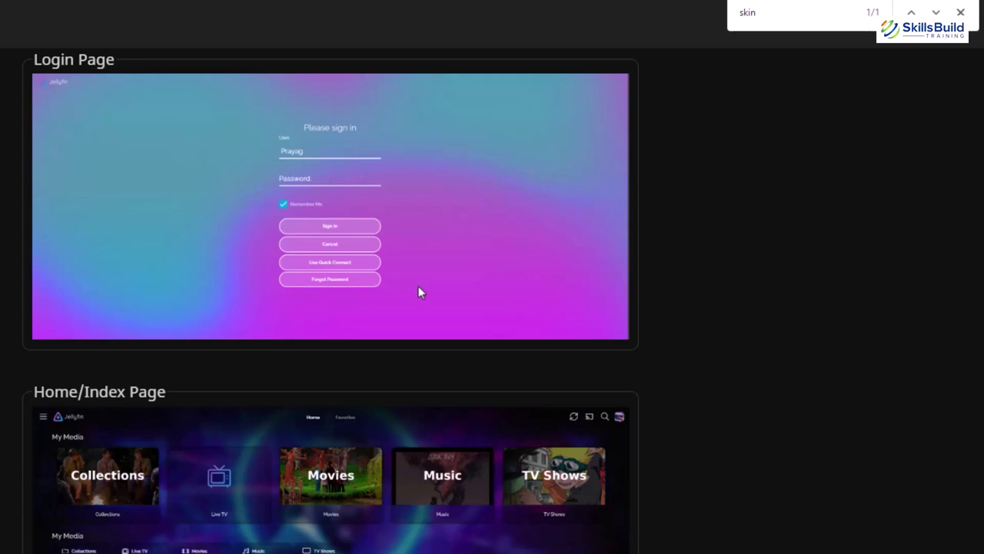
pyautogui.scroll(5, 418, 285)
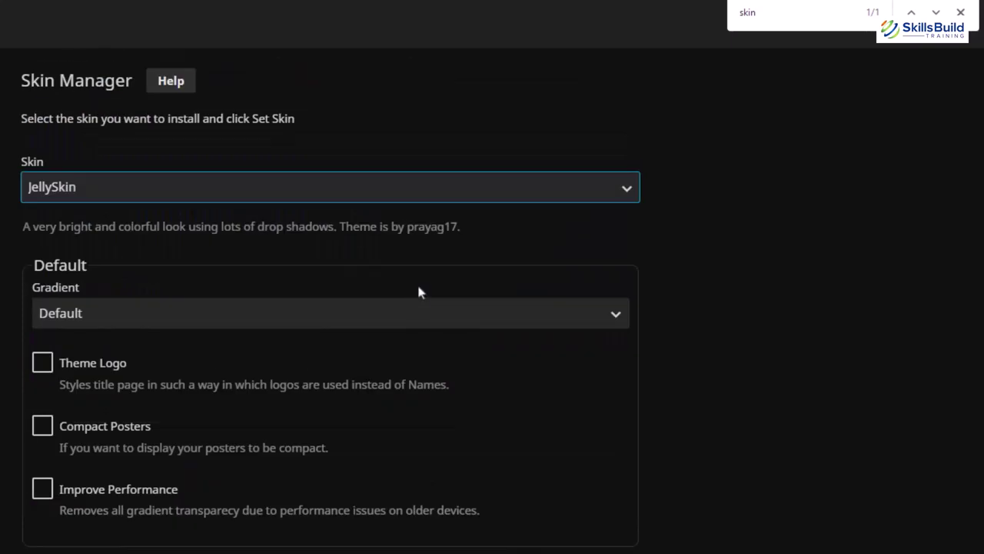
# Select JellyFlix in the Skin dropdown and apply it with Set Skin.
pyautogui.click(291, 188)
pyautogui.click(184, 249)
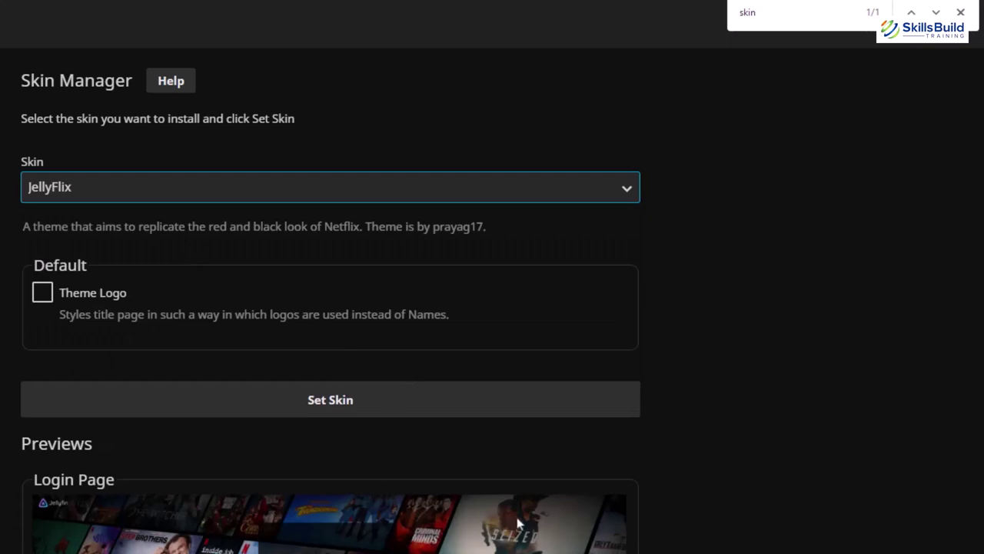
pyautogui.scroll(-2, 519, 523)
pyautogui.scroll(-5, 351, 426)
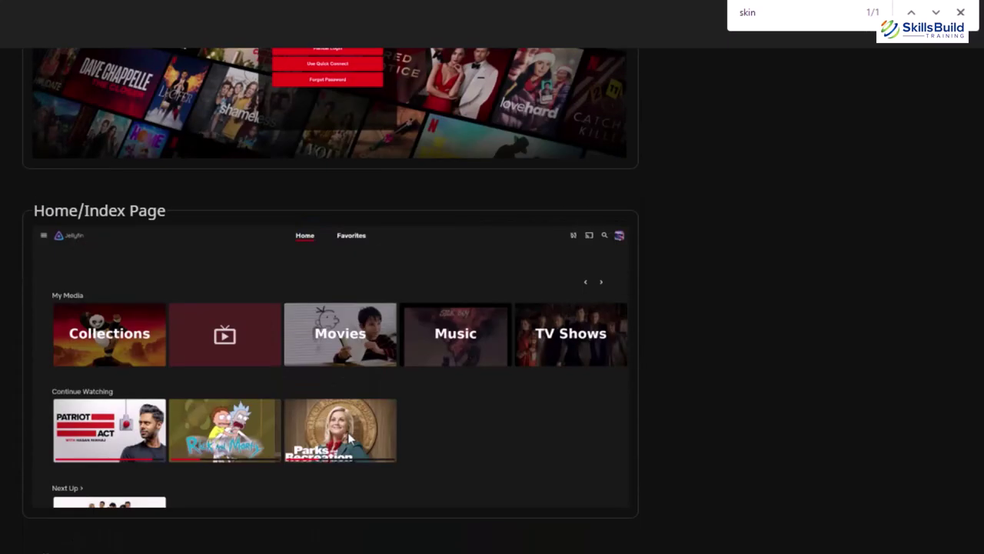
pyautogui.scroll(-7, 352, 501)
pyautogui.scroll(15, 338, 494)
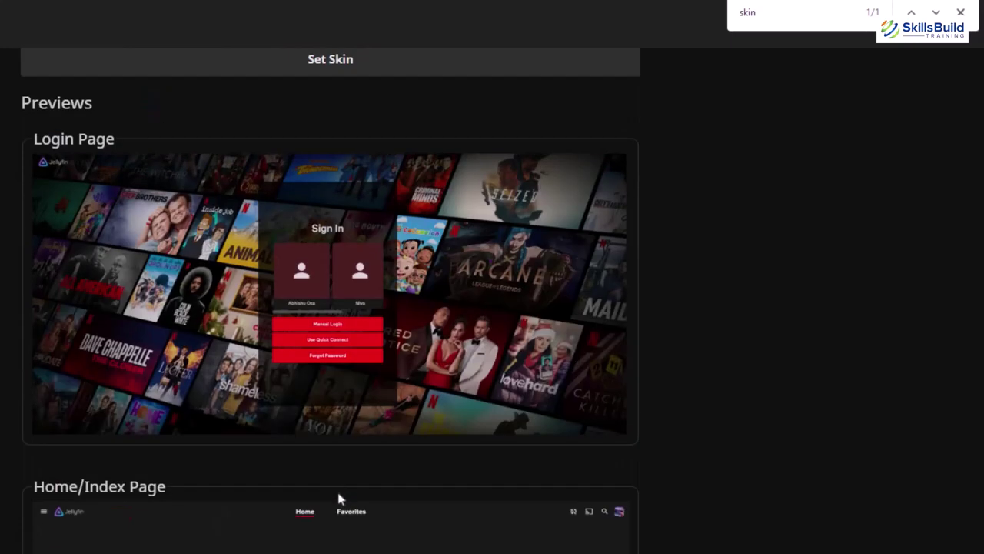
pyautogui.click(335, 402)
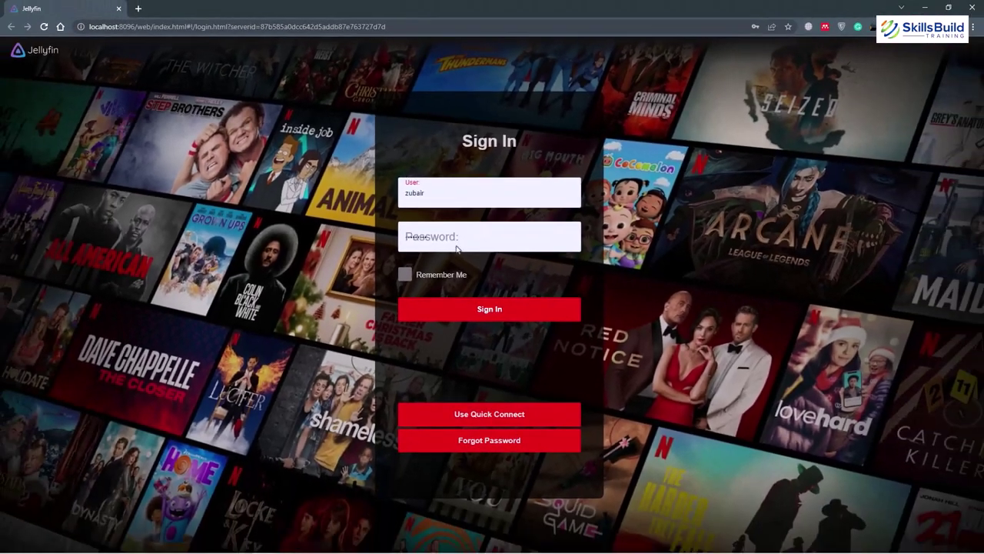
# Sign back in with the account password and dismiss the browser's password warning.
pyautogui.hotkey('ctrl', 'v')
pyautogui.click(466, 309)
pyautogui.click(506, 216)
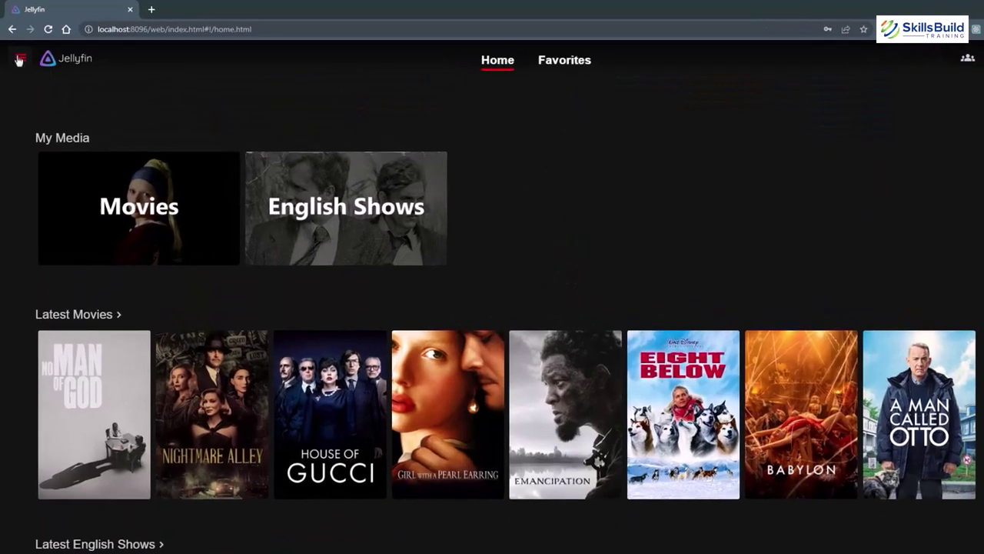
# Open the Reports plugin from the Dashboard's installed plugins list.
pyautogui.click(18, 52)
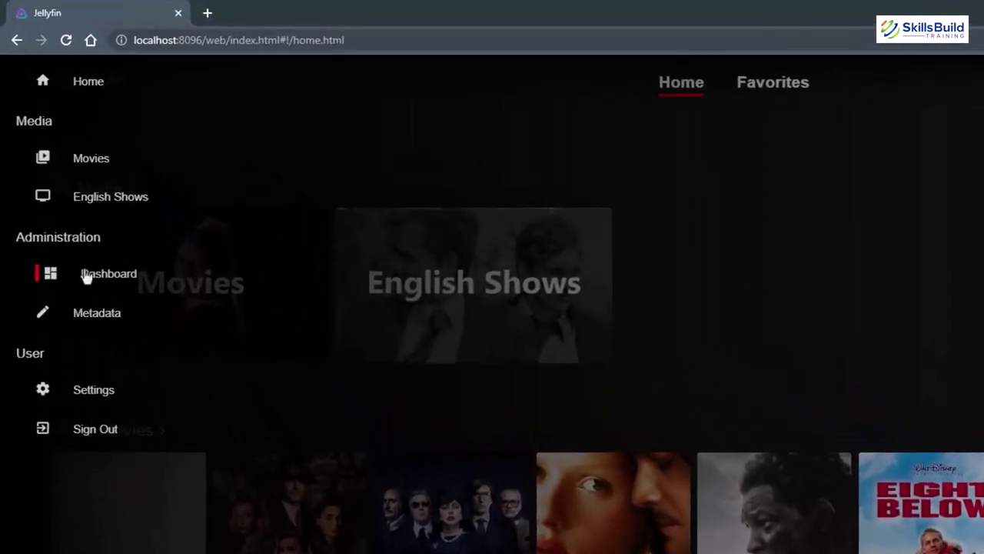
pyautogui.click(86, 276)
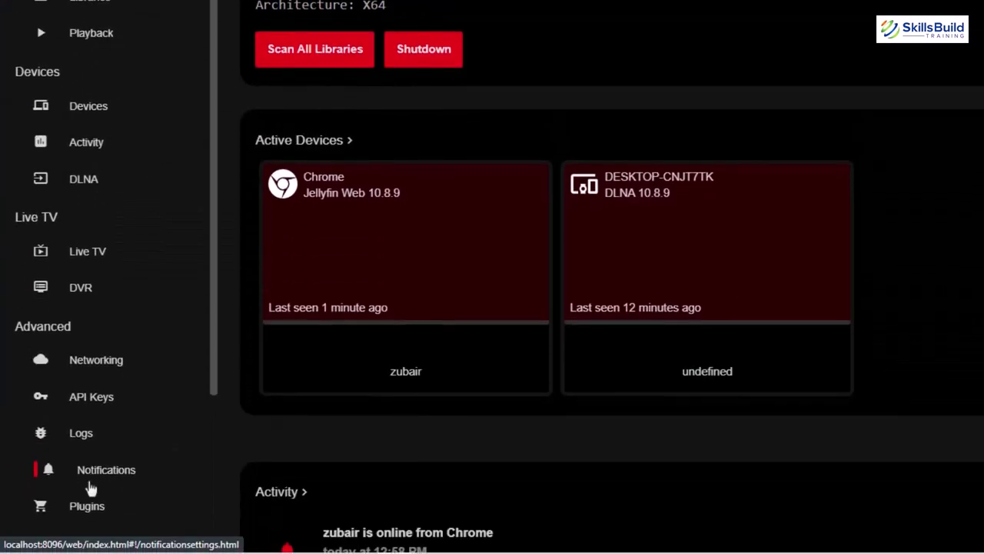
pyautogui.click(87, 508)
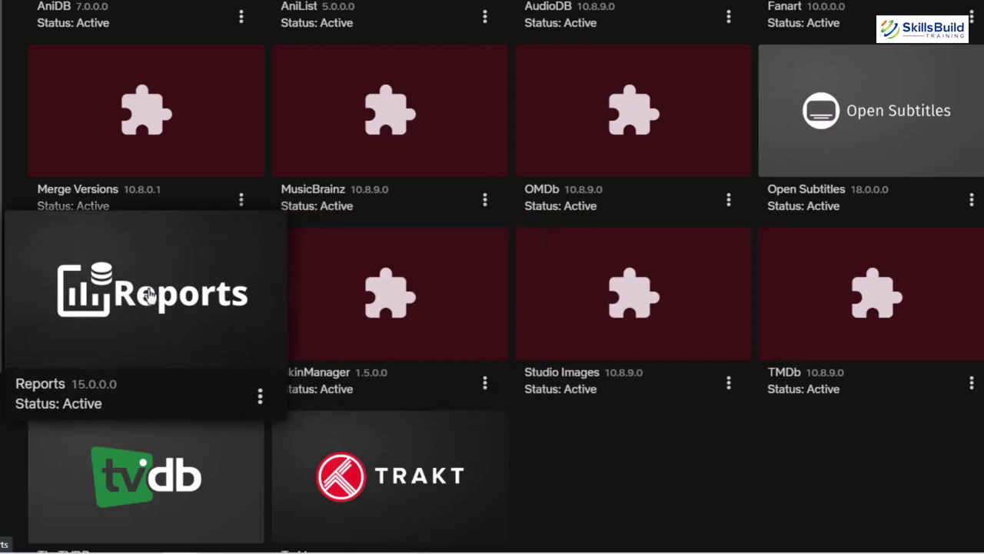
pyautogui.click(148, 294)
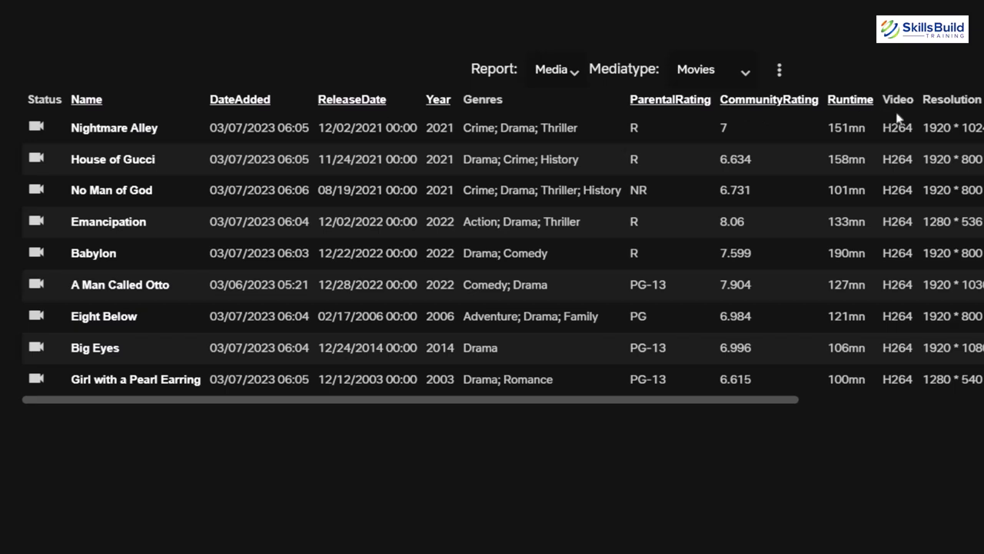
# Switch the Reports Mediatype from Movies to Episodes and scroll through the episode table.
pyautogui.click(742, 72)
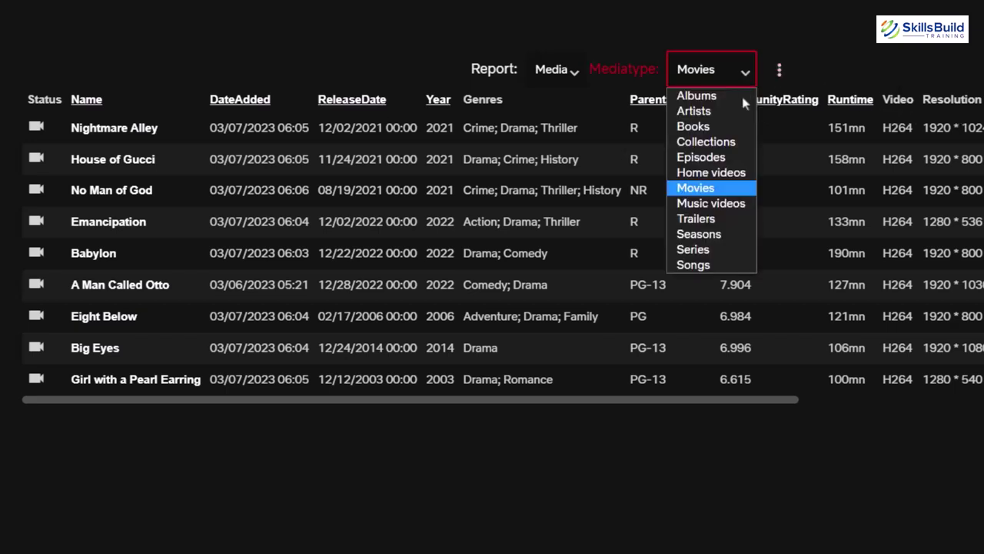
pyautogui.click(729, 158)
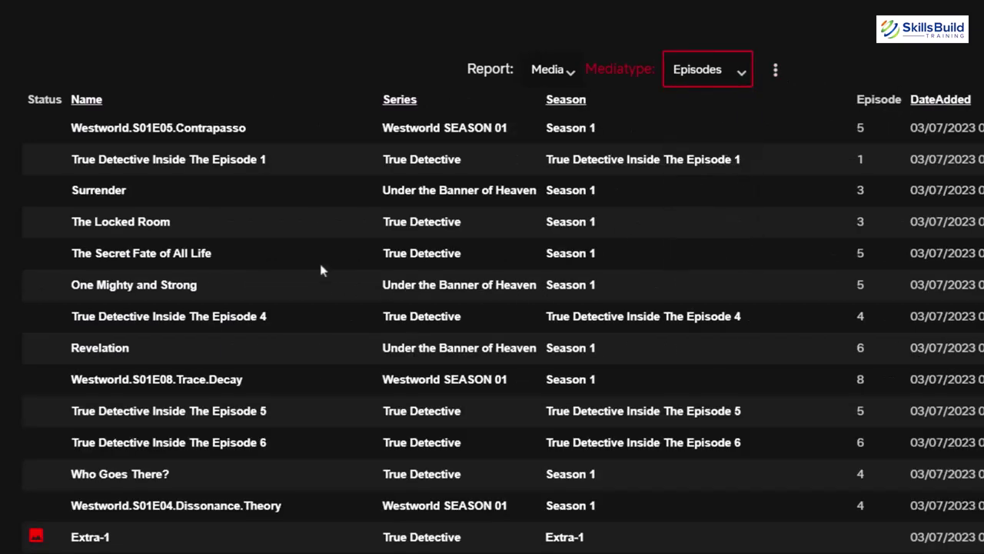
pyautogui.scroll(-8, 148, 185)
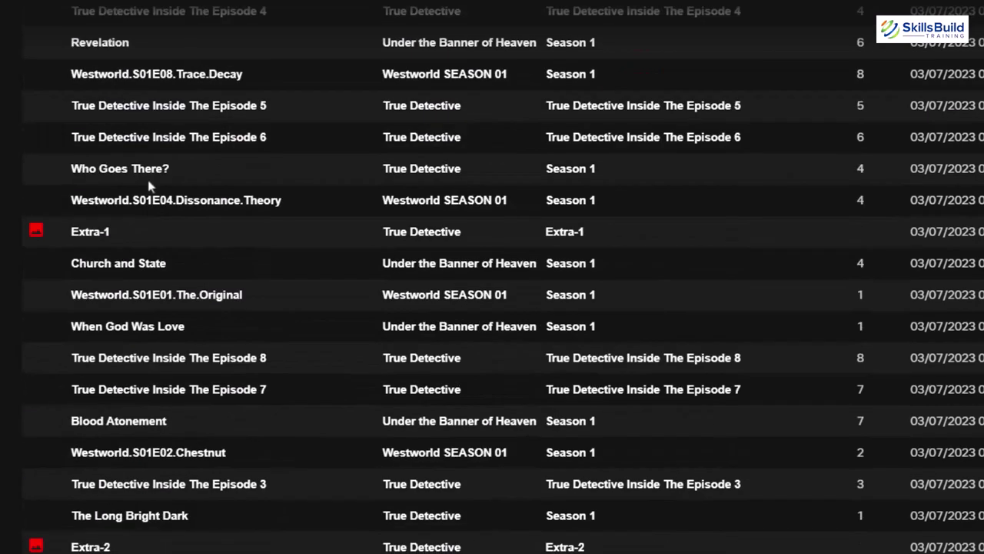
pyautogui.scroll(-5, 243, 509)
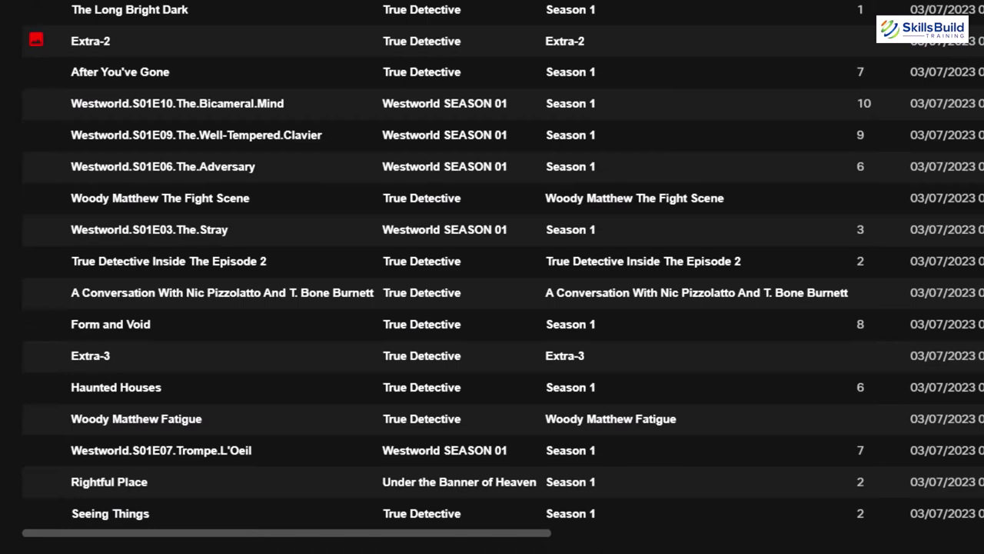
pyautogui.scroll(1, 467, 345)
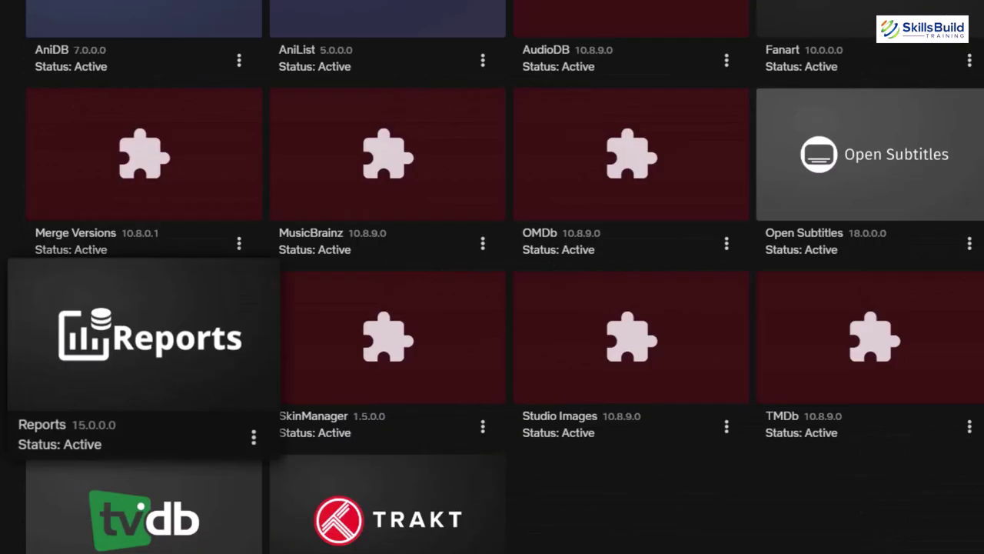
# Find the Open Subtitles plugin, open its settings, and begin entering the optional API key.
pyautogui.hotkey('ctrl', 'f')
pyautogui.write('open')
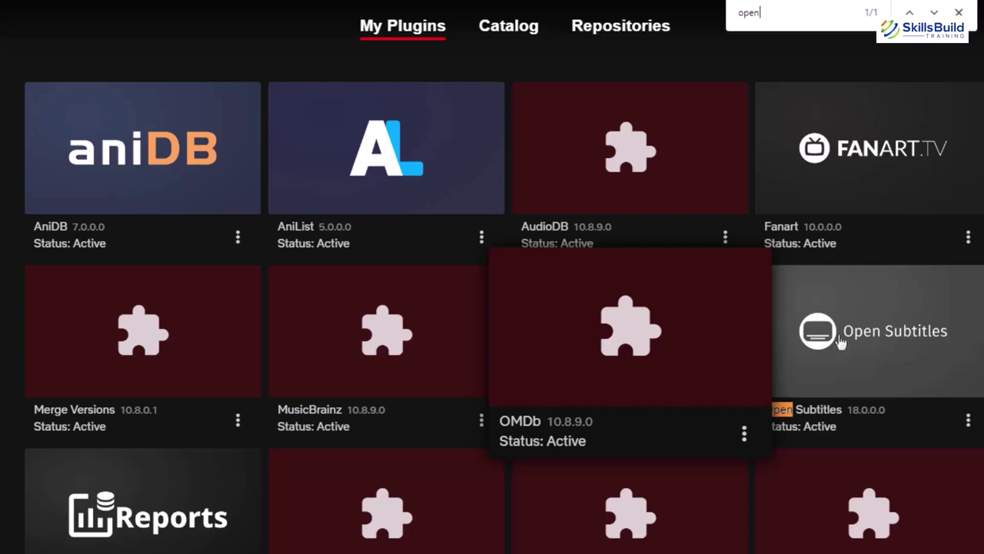
pyautogui.click(888, 372)
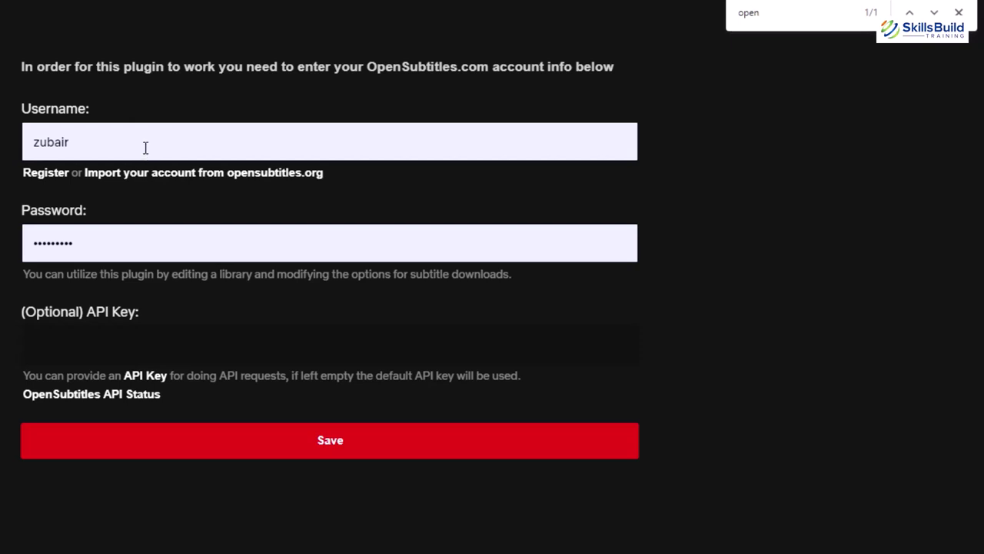
pyautogui.click(134, 343)
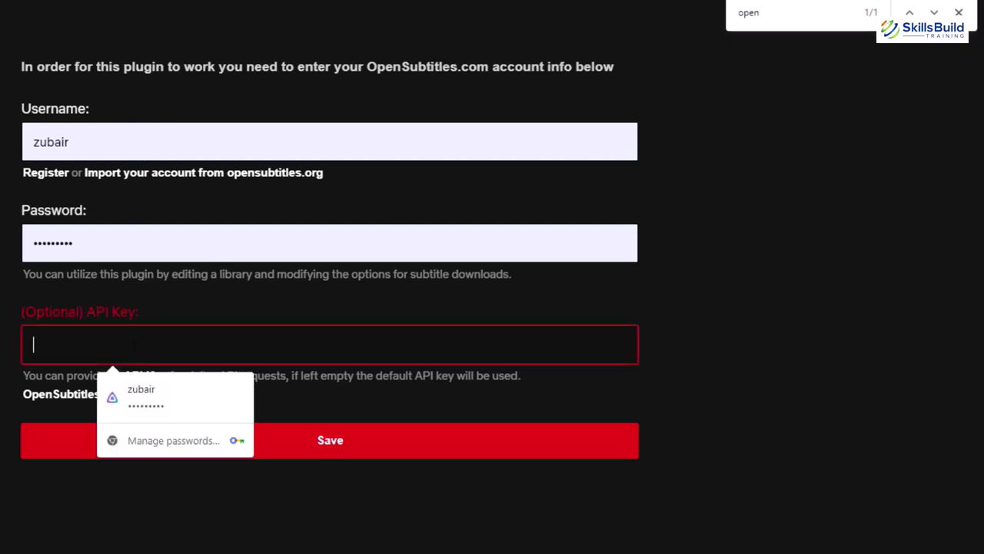